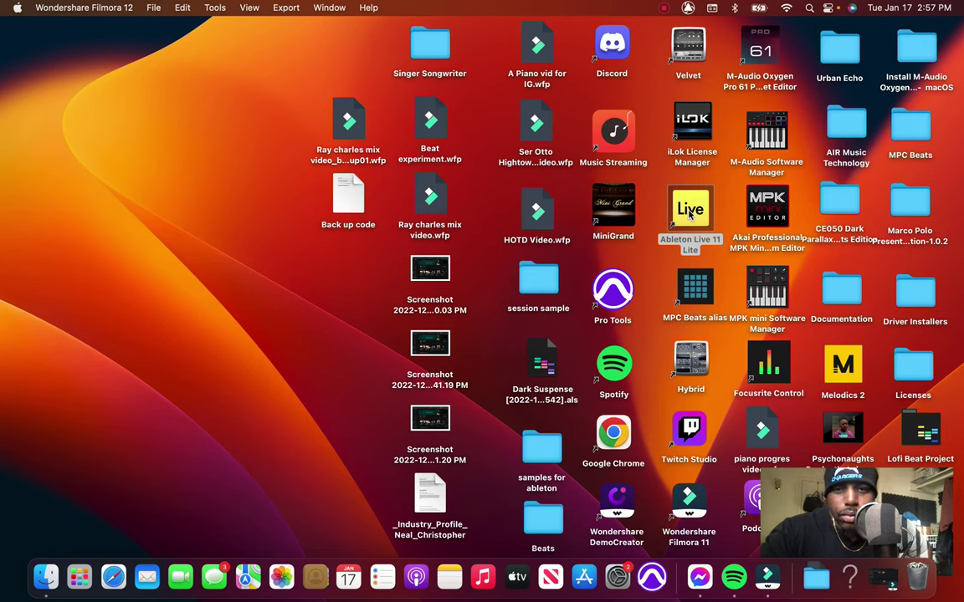
# Launch Ableton Live 11 Lite and switch the new set to the Arrangement view
pyautogui.doubleClick(690, 213)
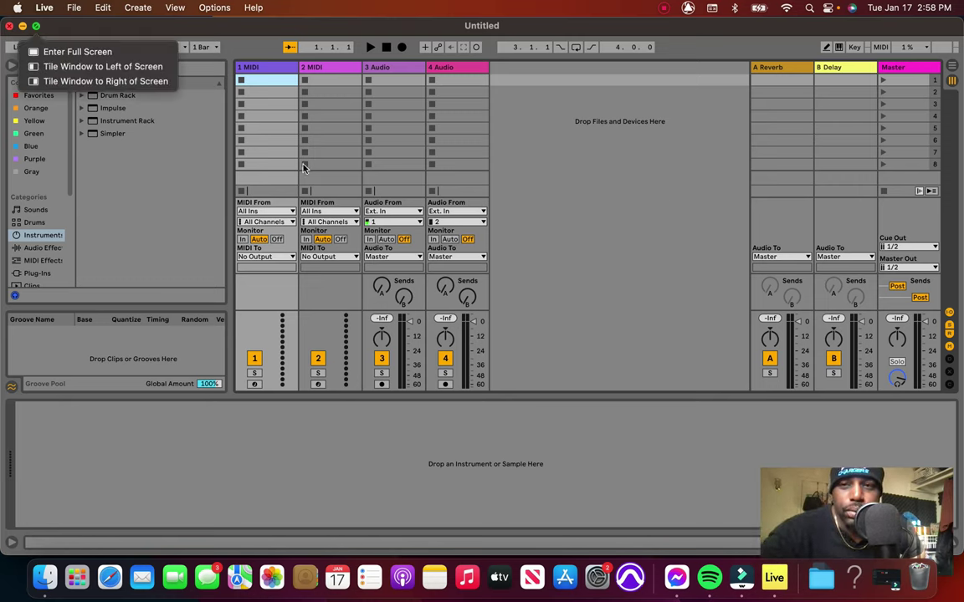
pyautogui.click(206, 24)
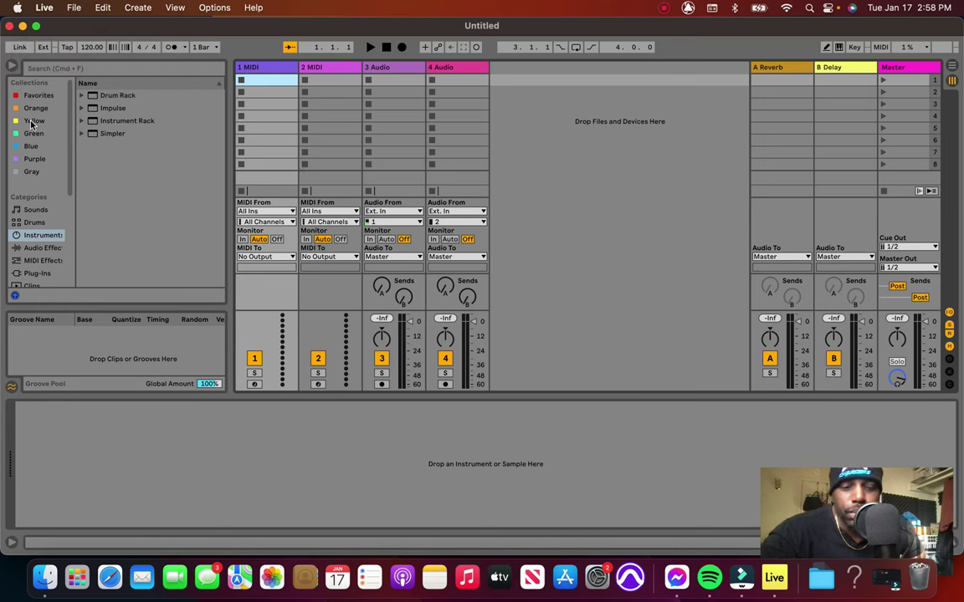
pyautogui.press('Tab')
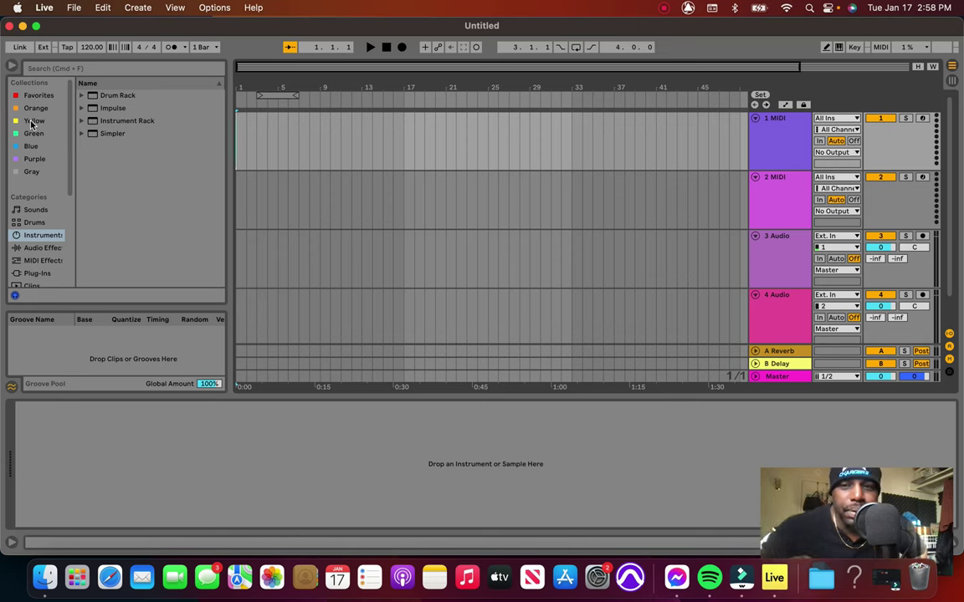
# Delete the 3 Audio, 4 Audio and 2 MIDI tracks, keeping only the 1 MIDI track
pyautogui.click(782, 236)
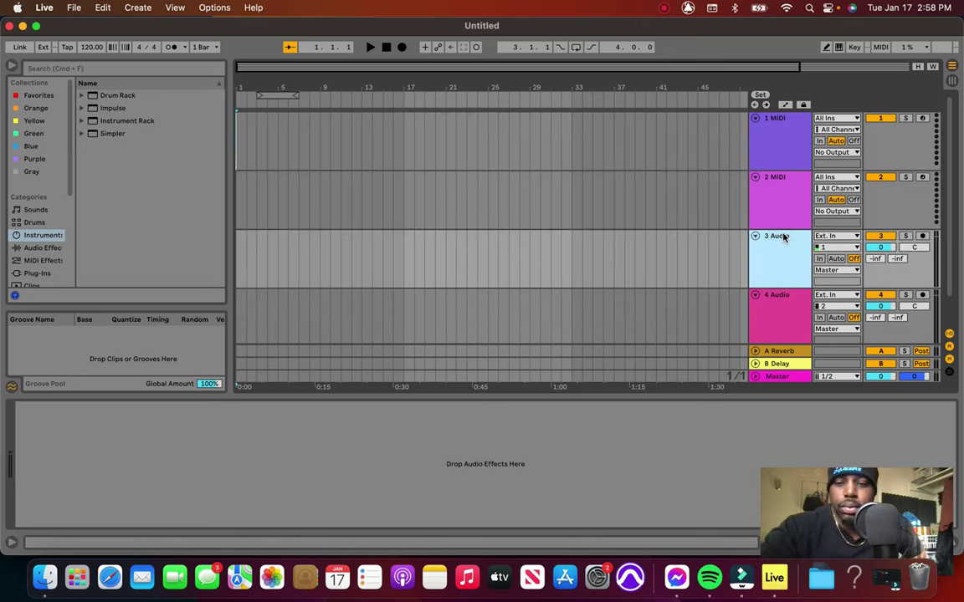
pyautogui.press('Delete')
pyautogui.press('Delete')
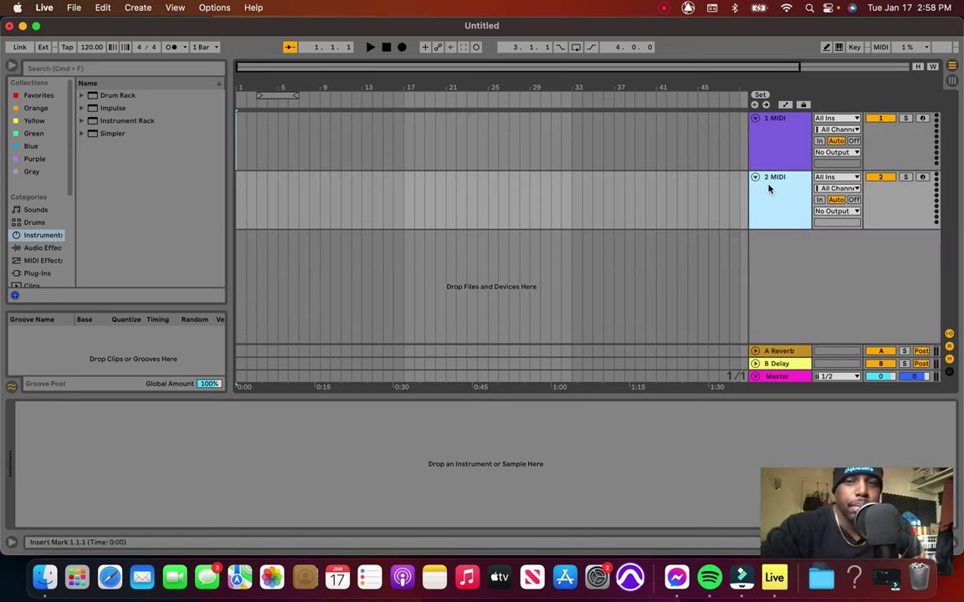
pyautogui.press('Delete')
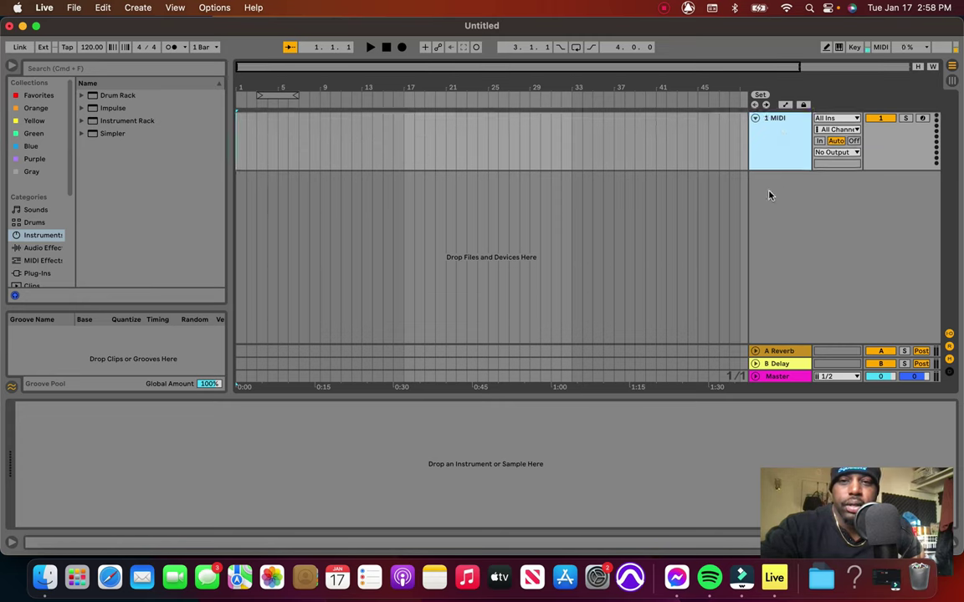
# Expand the Instrument Rack presets and look through the second MPC Beats folder under Places
pyautogui.click(81, 122)
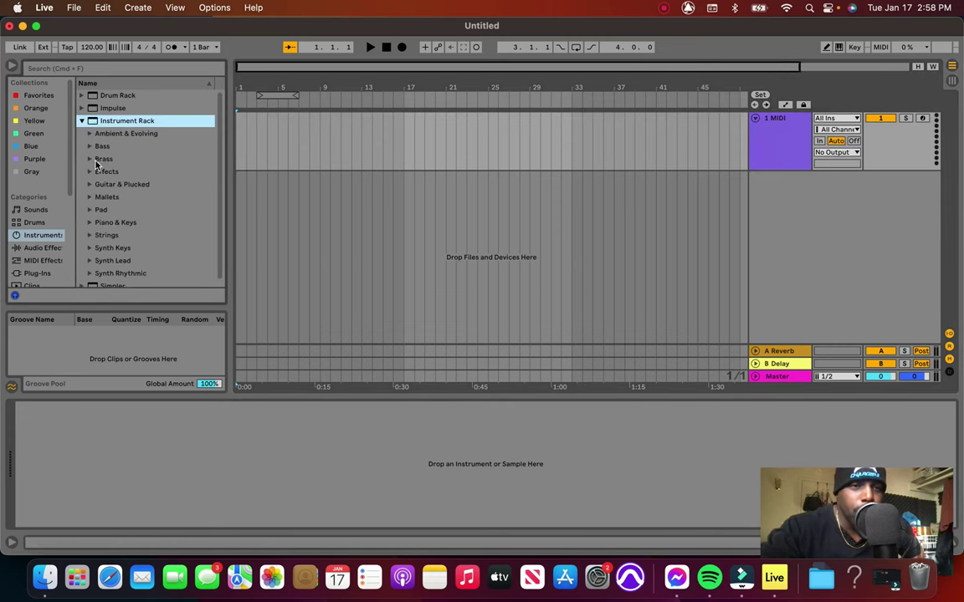
pyautogui.scroll(-5, 33, 234)
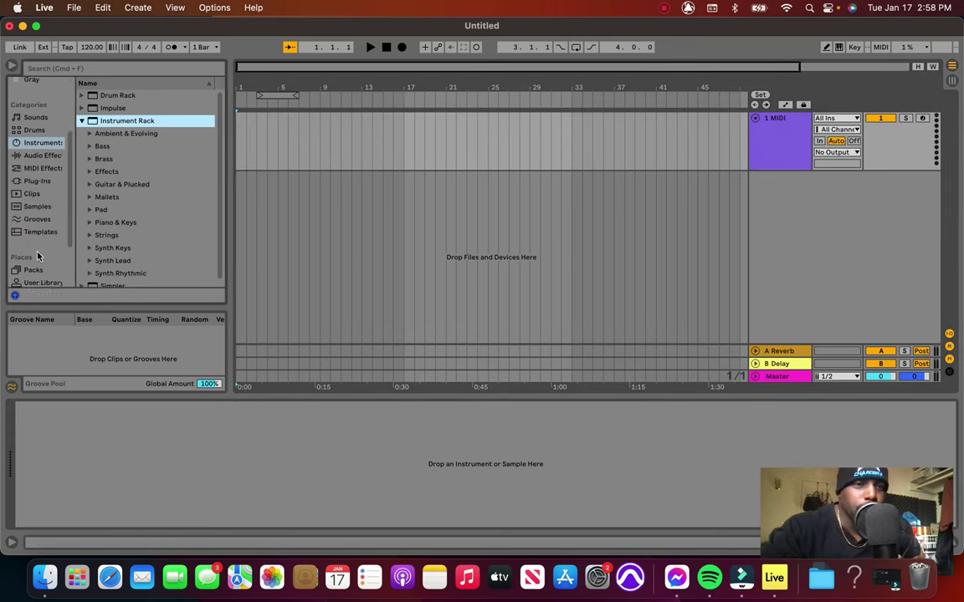
pyautogui.click(38, 255)
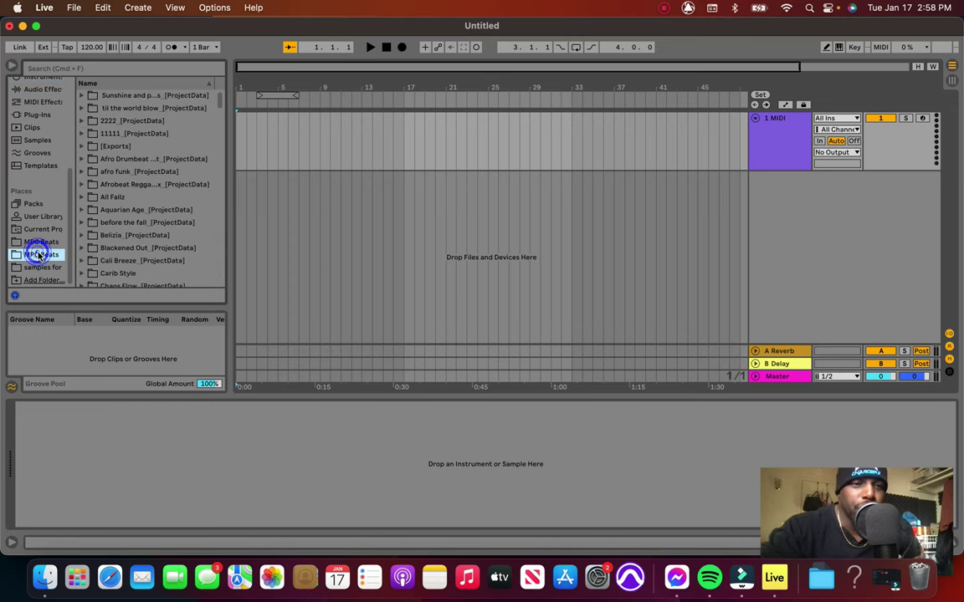
pyautogui.scroll(-2, 123, 229)
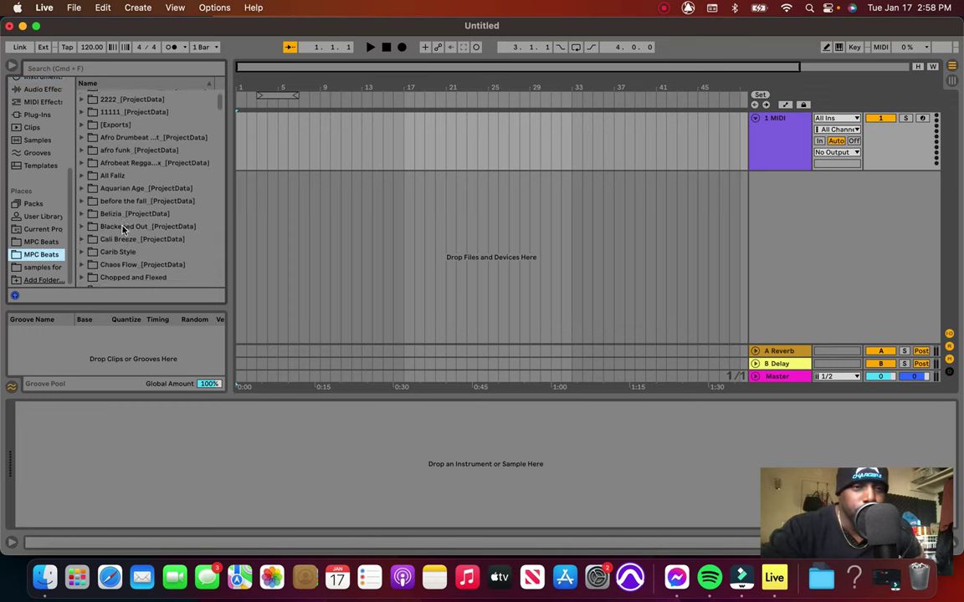
pyautogui.scroll(-6, 123, 229)
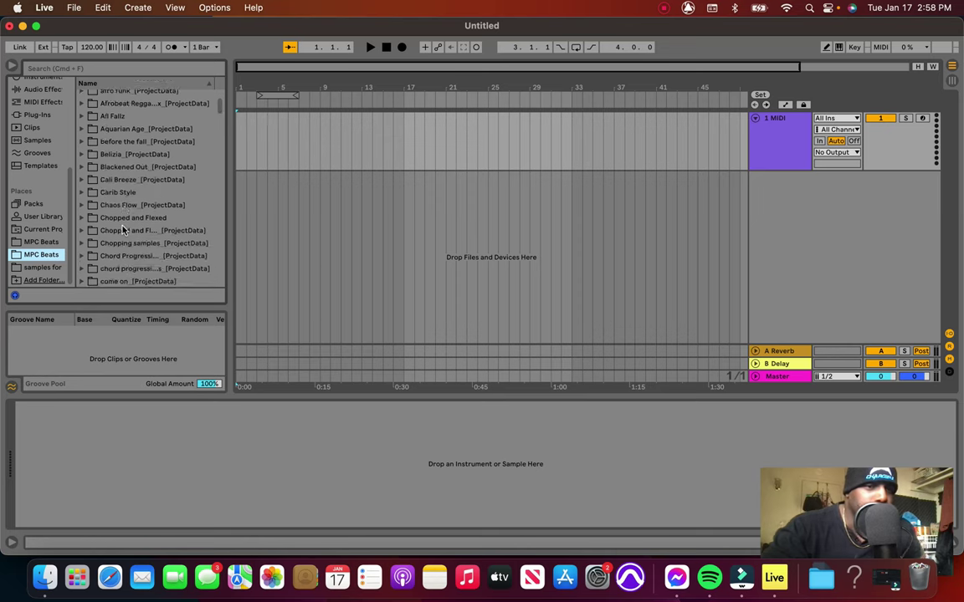
# Look through the project data folders and audio files in the first MPC Beats folder under Places
pyautogui.click(42, 242)
pyautogui.scroll(-12, 148, 220)
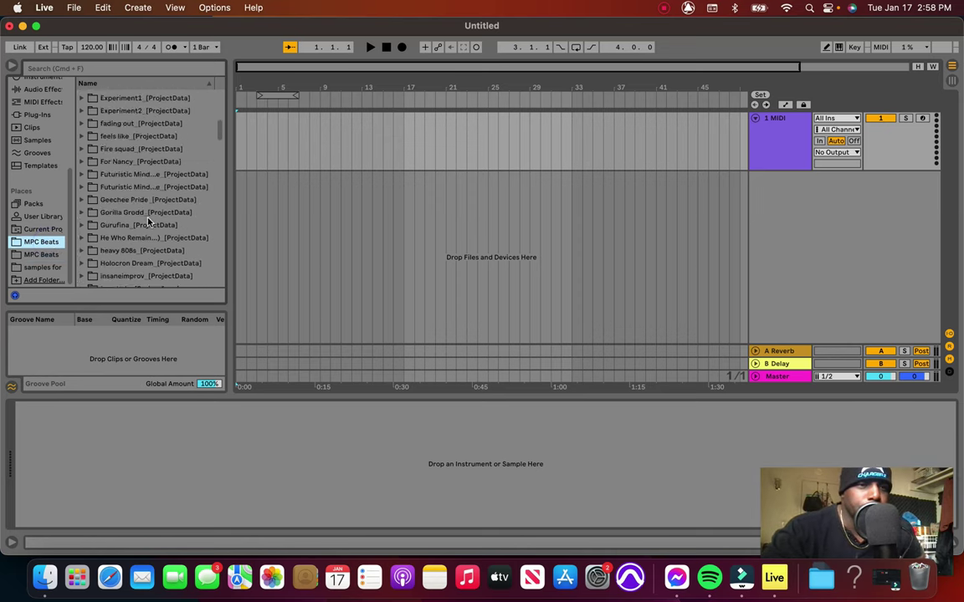
pyautogui.scroll(-1, 148, 220)
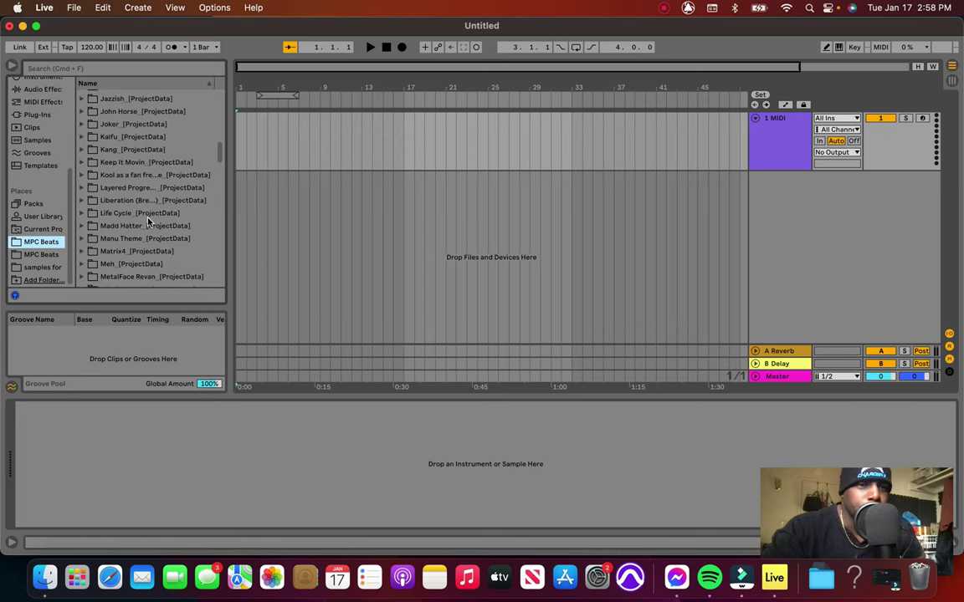
pyautogui.scroll(-6, 148, 221)
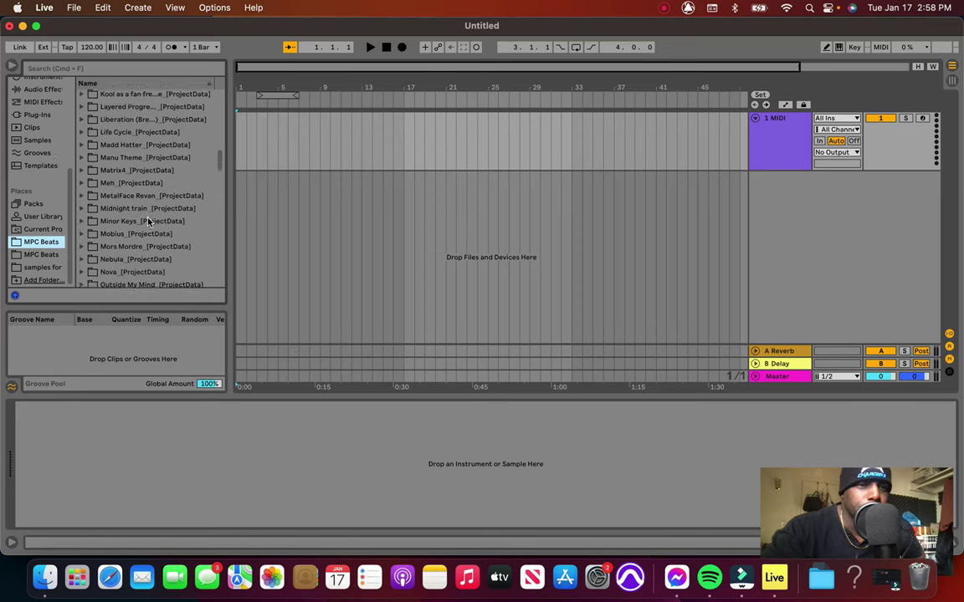
pyautogui.scroll(-4, 148, 221)
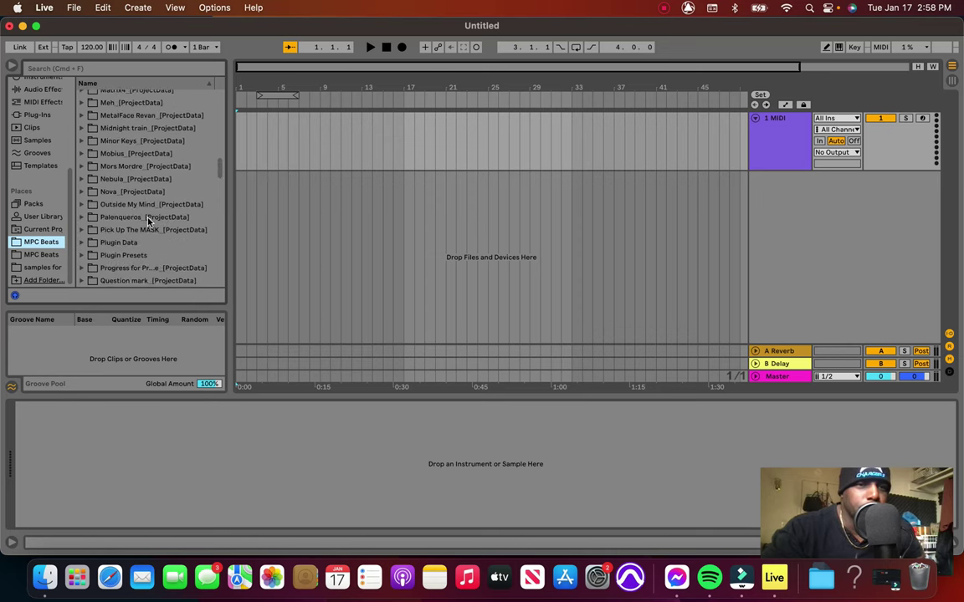
pyautogui.scroll(-6, 148, 221)
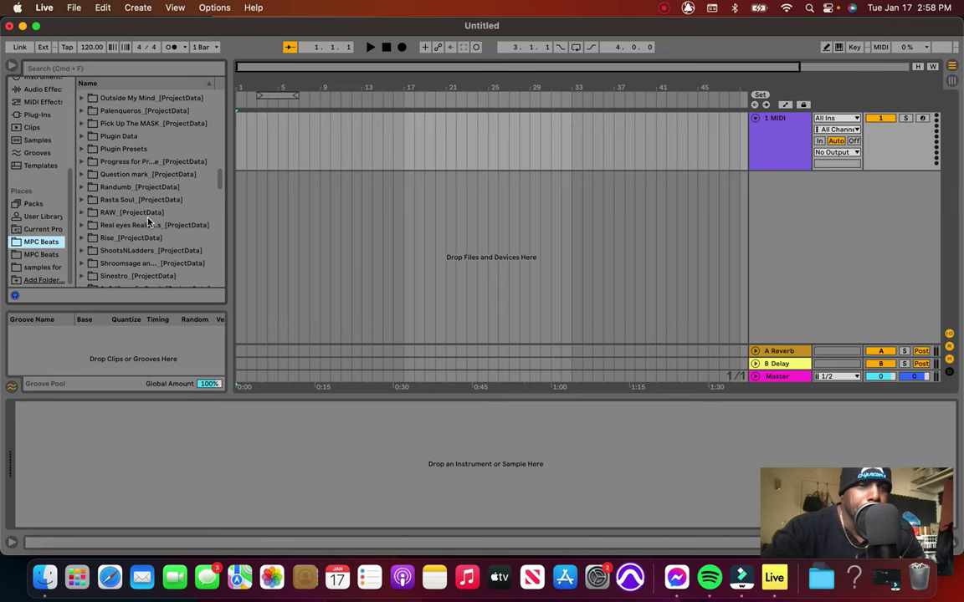
pyautogui.scroll(-7, 148, 220)
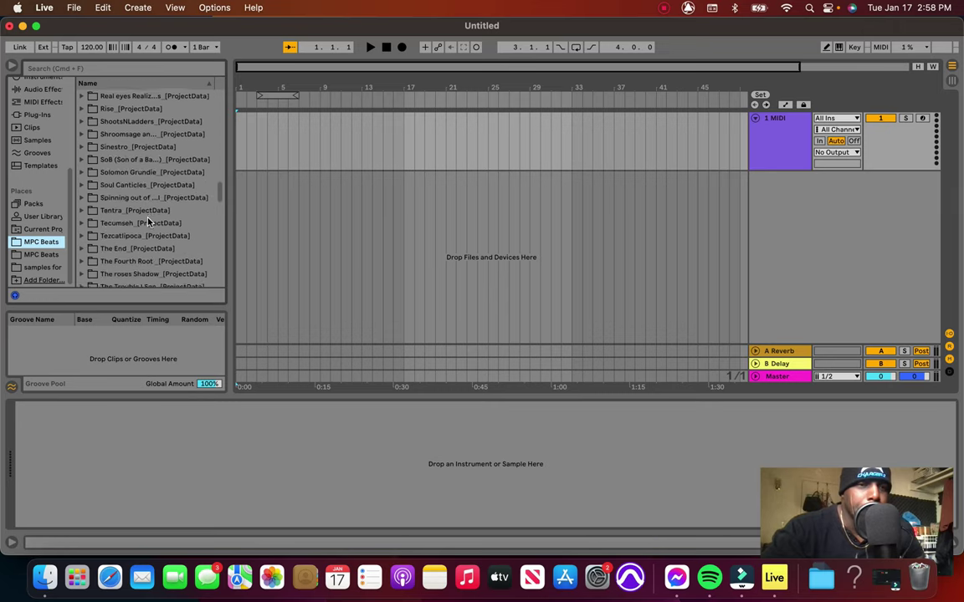
pyautogui.scroll(-4, 149, 221)
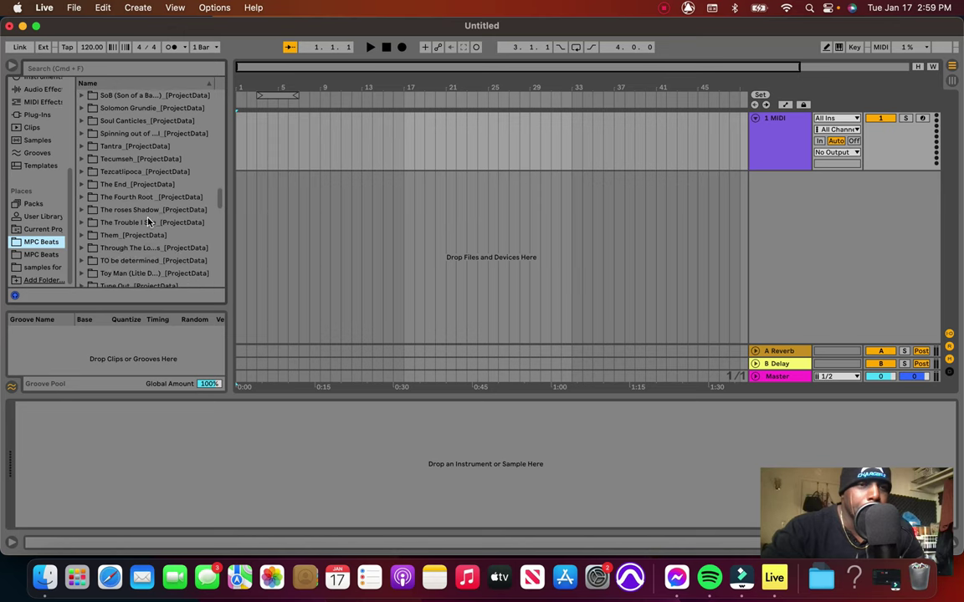
pyautogui.scroll(-4, 148, 221)
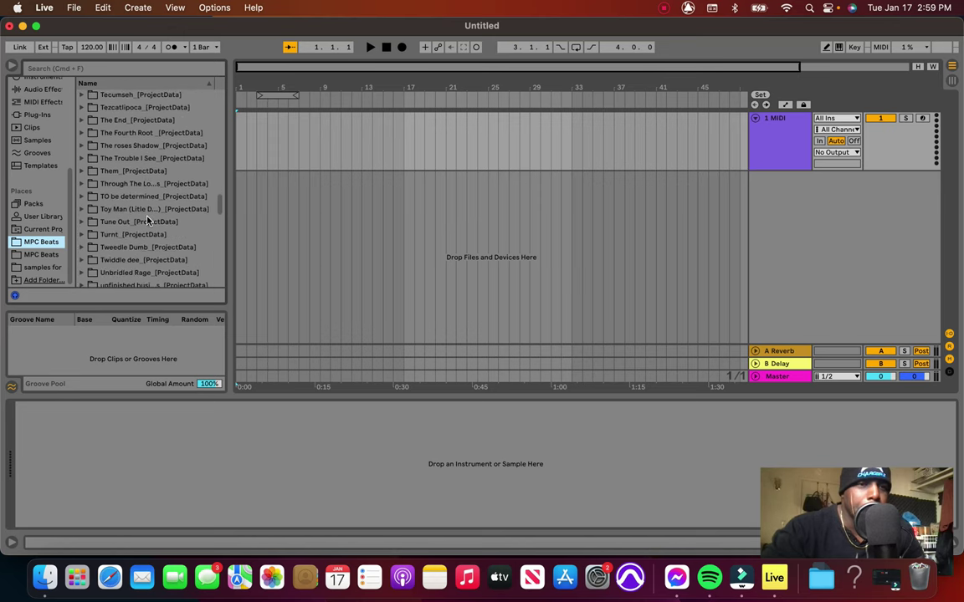
pyautogui.scroll(-2, 148, 221)
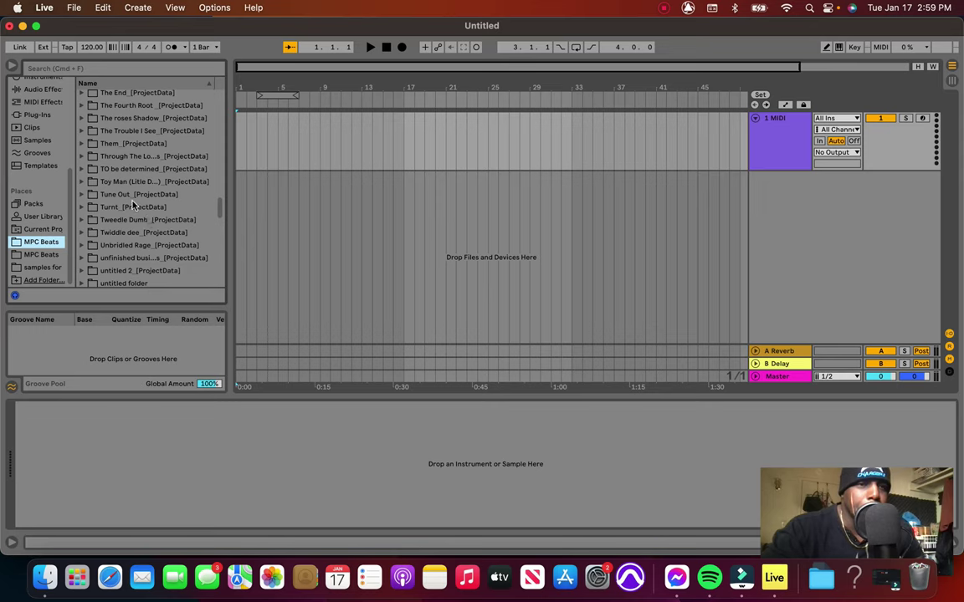
pyautogui.scroll(-3, 141, 226)
pyautogui.scroll(-13, 140, 233)
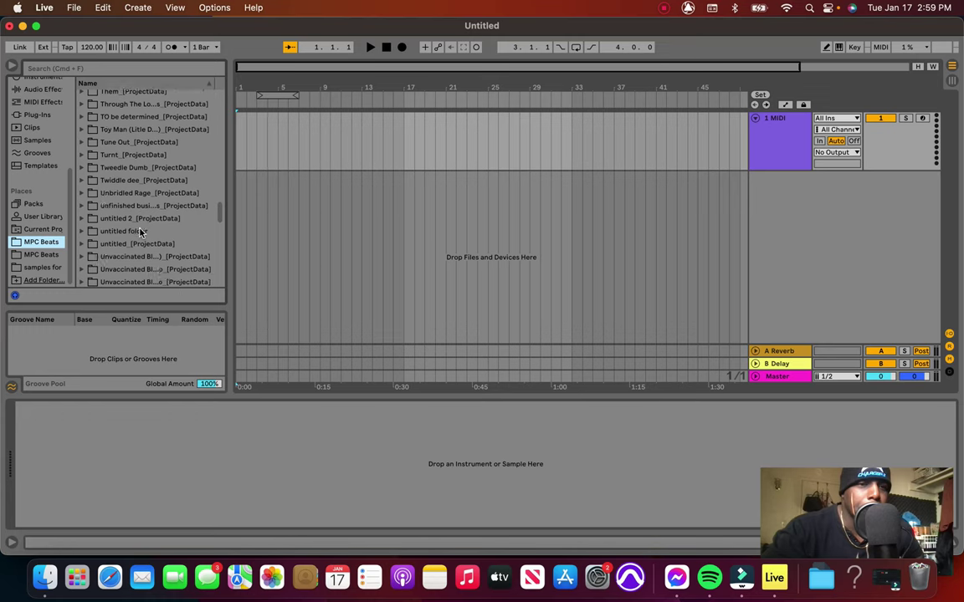
pyautogui.scroll(-6, 141, 232)
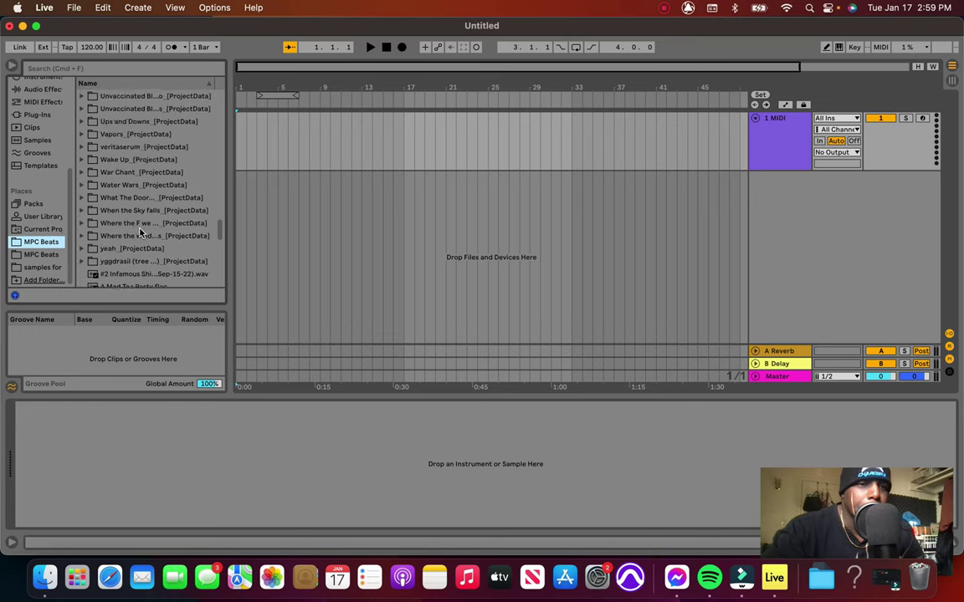
pyautogui.scroll(-2, 146, 253)
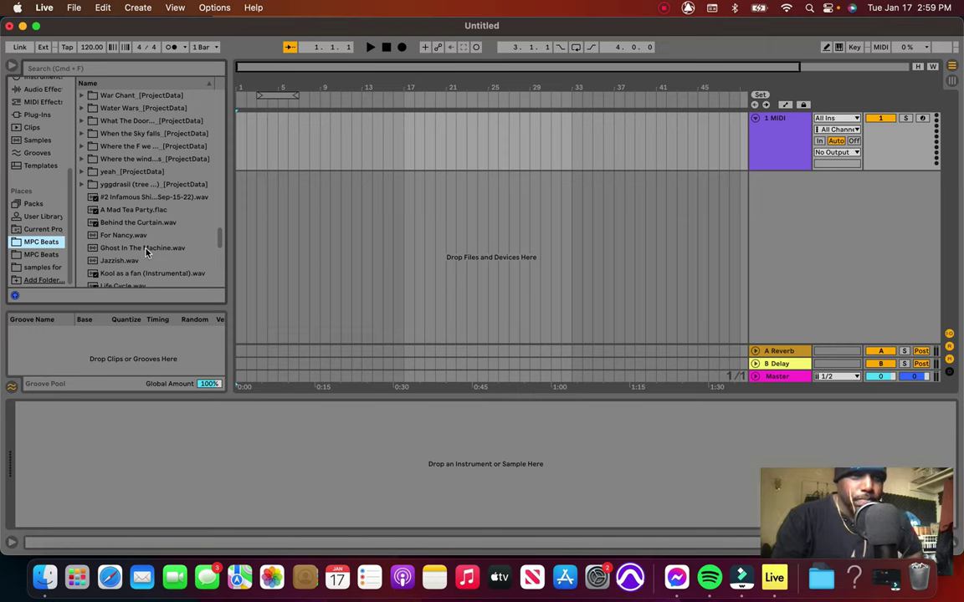
pyautogui.scroll(-1, 146, 253)
pyautogui.scroll(10, 146, 253)
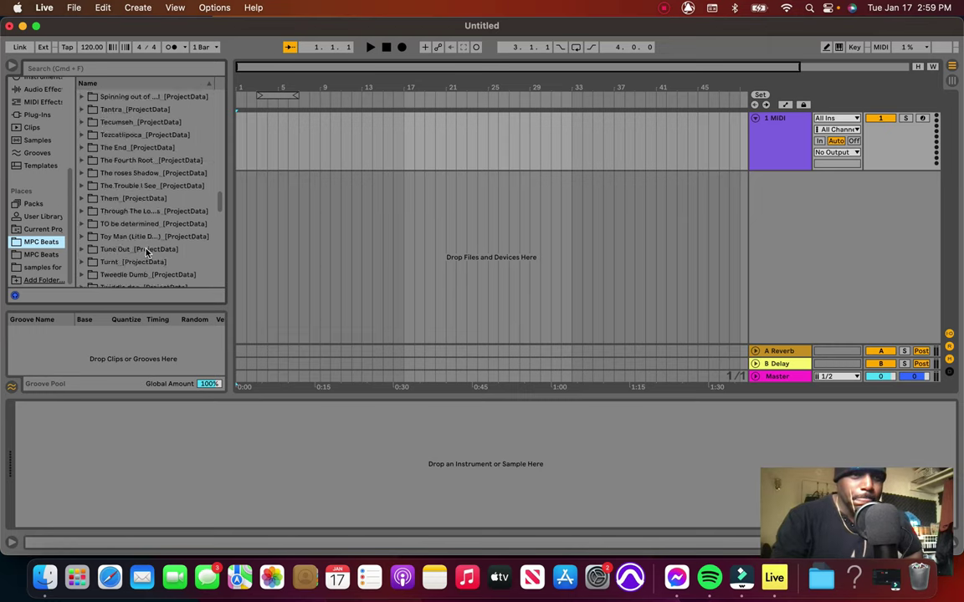
pyautogui.scroll(2, 145, 253)
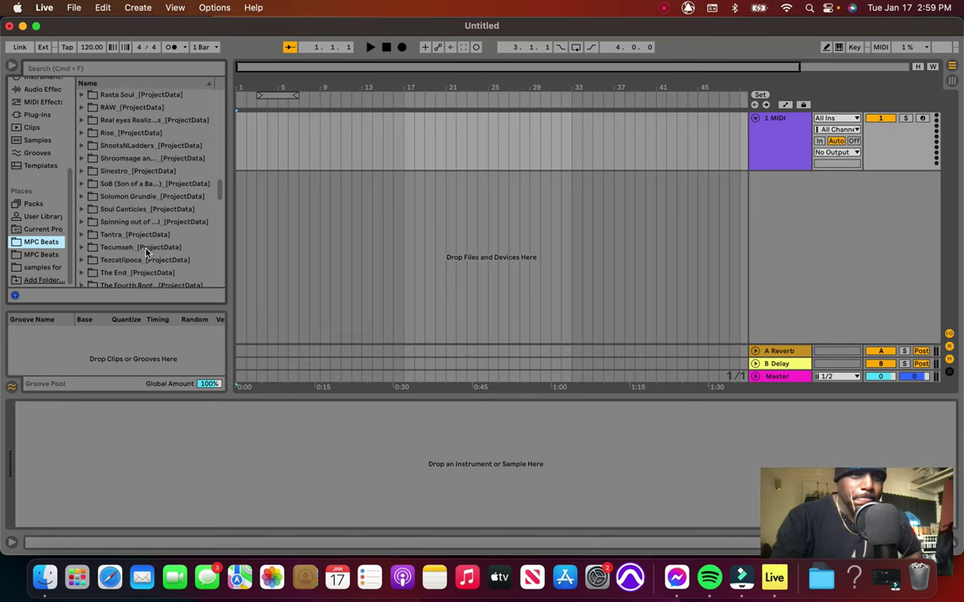
pyautogui.scroll(15, 146, 253)
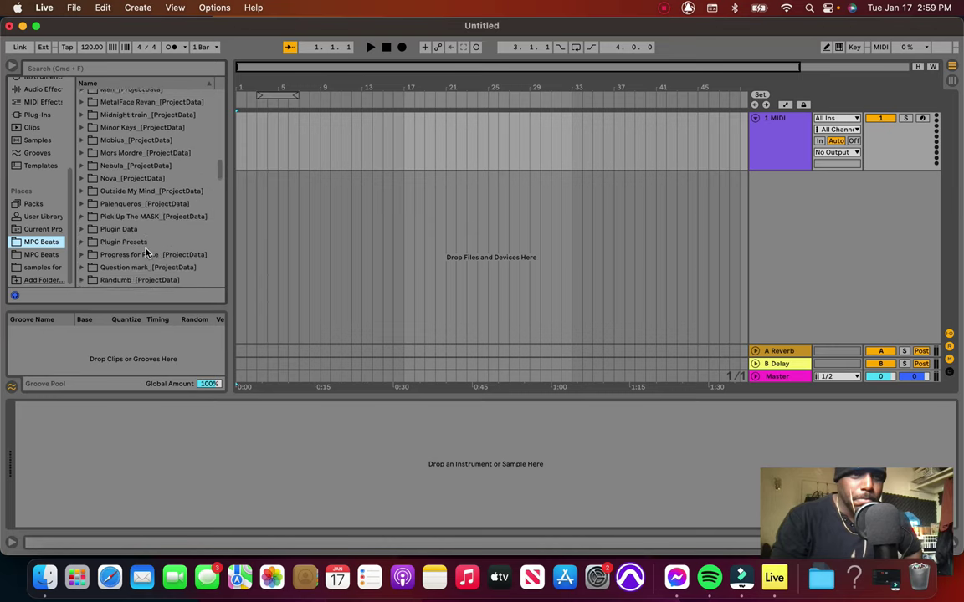
pyautogui.scroll(10, 146, 253)
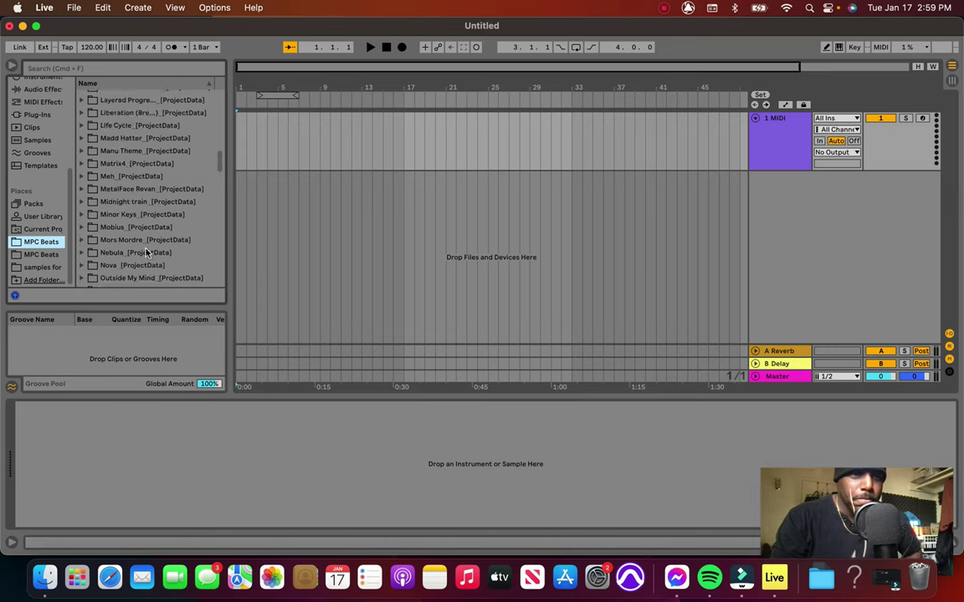
pyautogui.scroll(4, 145, 253)
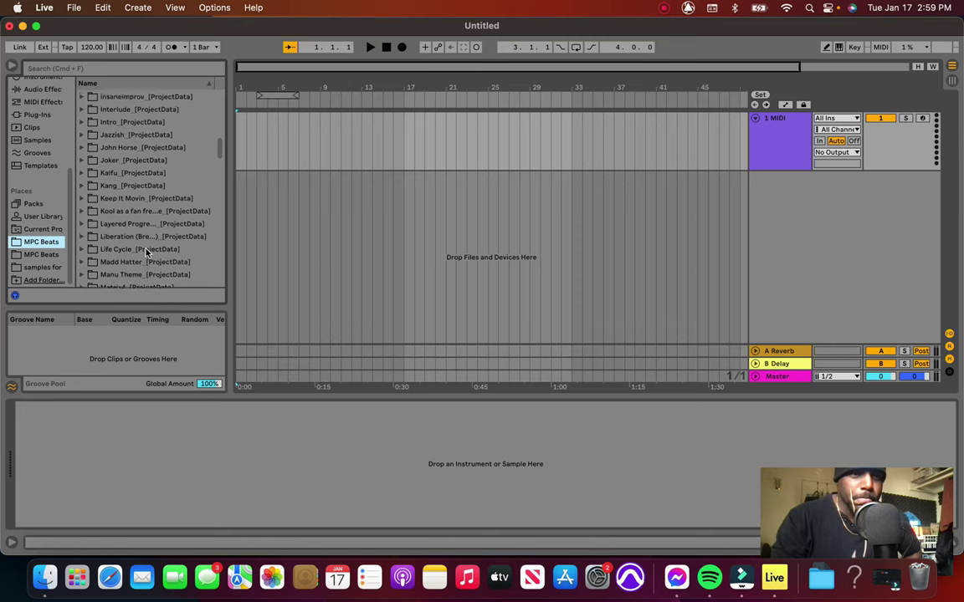
pyautogui.scroll(4, 146, 252)
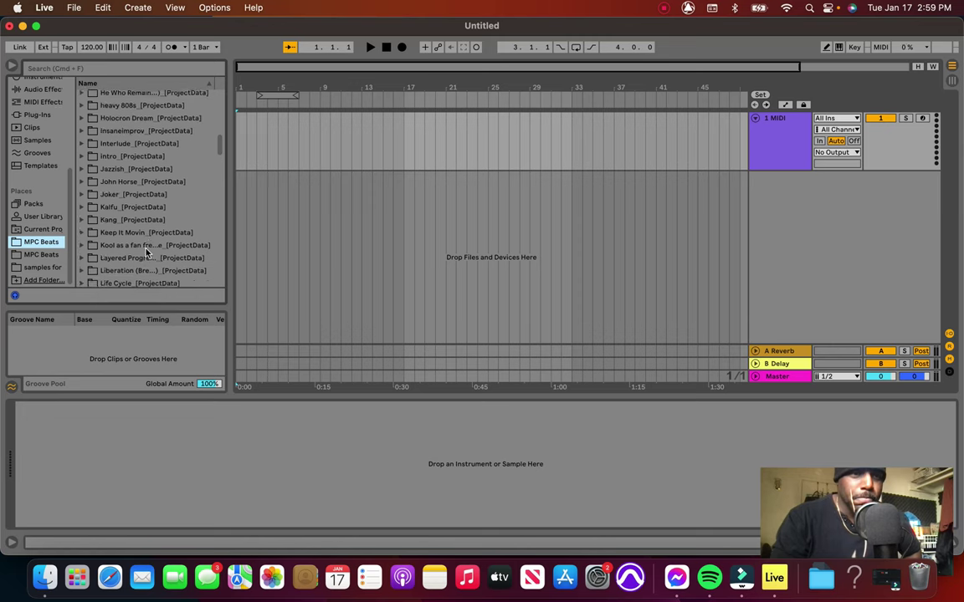
pyautogui.scroll(4, 145, 253)
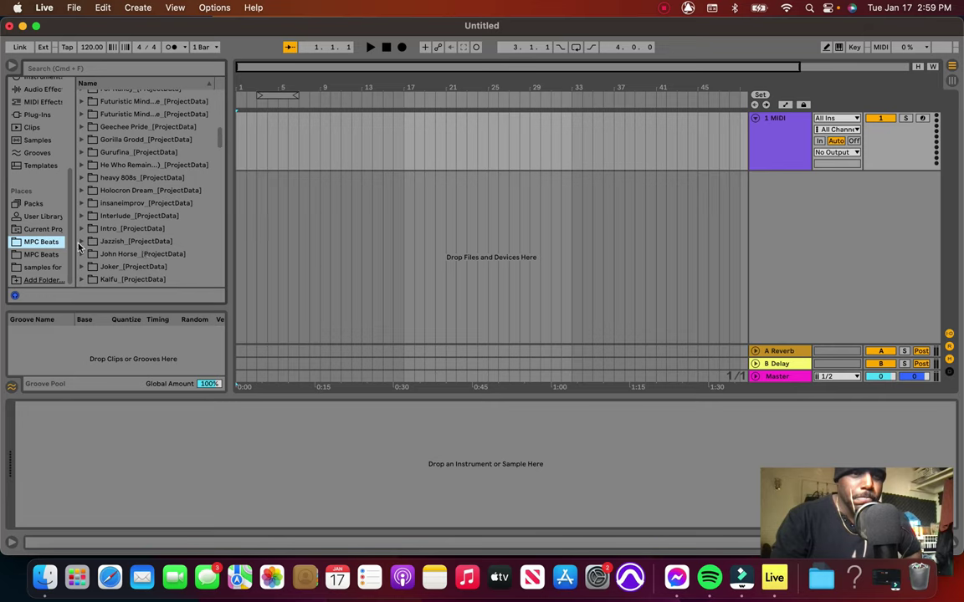
# Expand the John Horse_[ProjectData] folder and preview the samples BassHouse-Vocal-BH Vox 1, BassHouse-Vocal-BH Vox 2 and the first BoomBap hat (Hat 1 86)
pyautogui.click(81, 255)
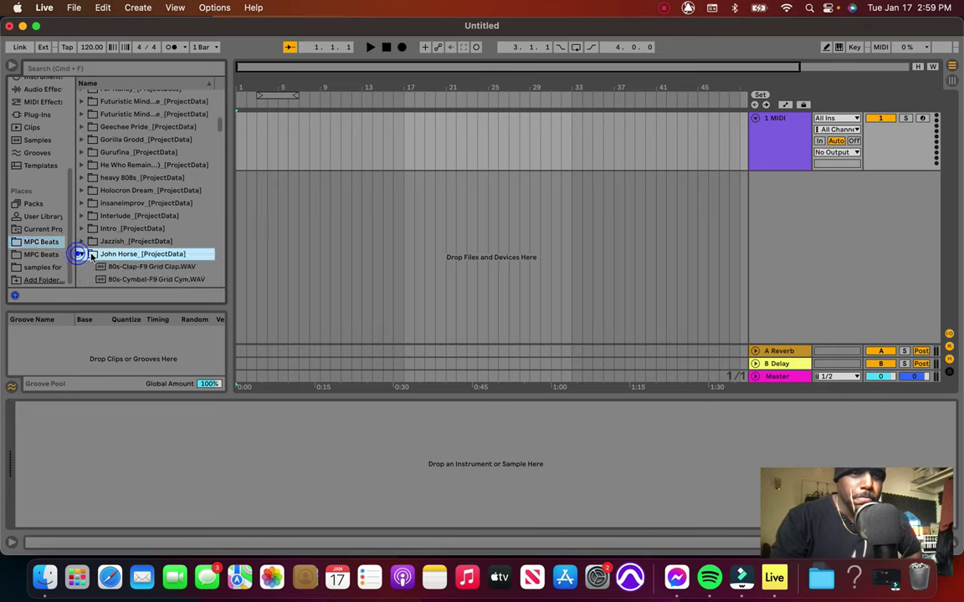
pyautogui.scroll(-10, 109, 266)
pyautogui.scroll(-15, 109, 266)
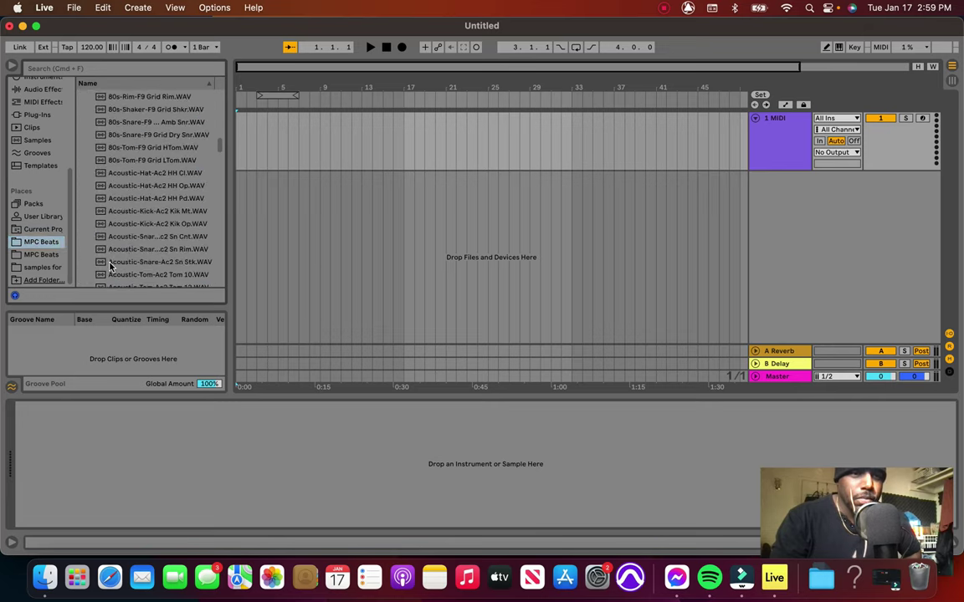
pyautogui.scroll(-6, 110, 266)
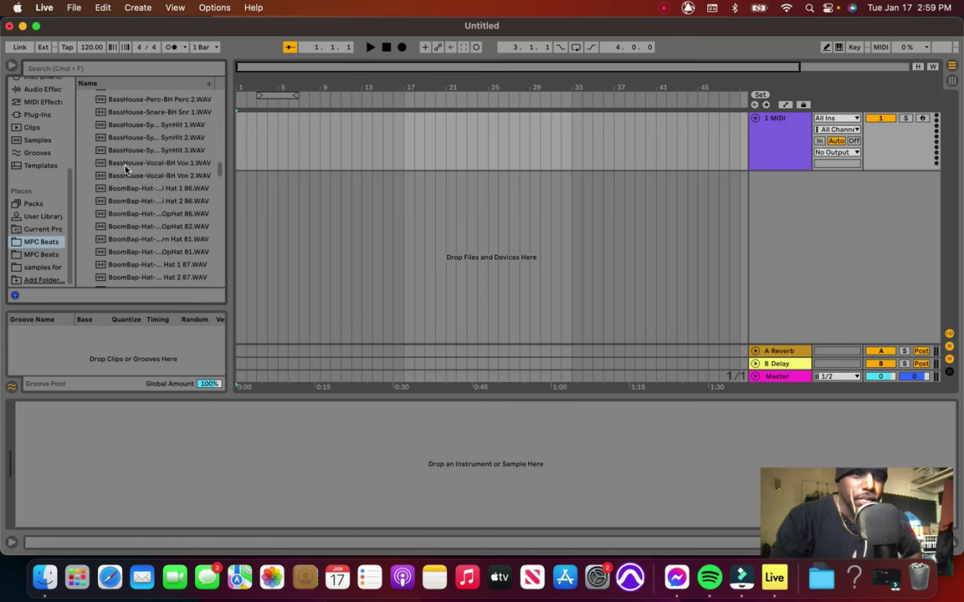
pyautogui.click(125, 166)
pyautogui.click(127, 177)
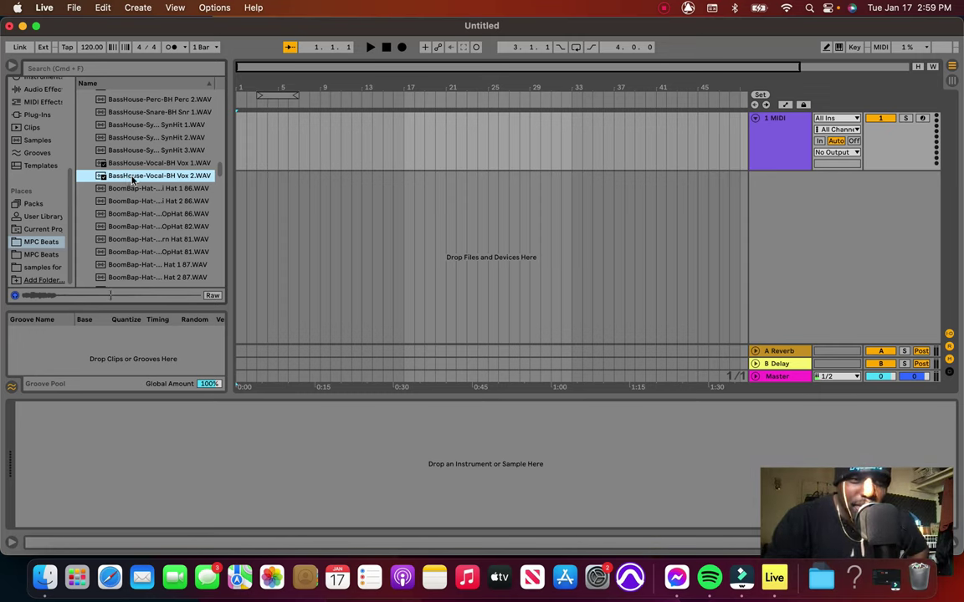
pyautogui.press('Down')
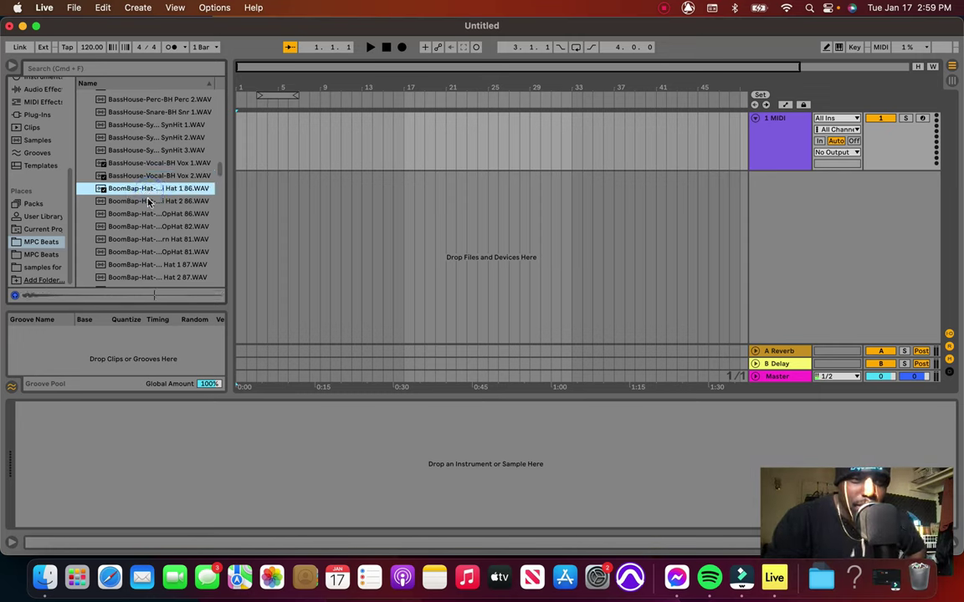
# Preview the two BassHouse vocal samples, BH Vox 1 and BH Vox 2, and the BoomBap B3 81 Em loop
pyautogui.press('Up')
pyautogui.press('Up')
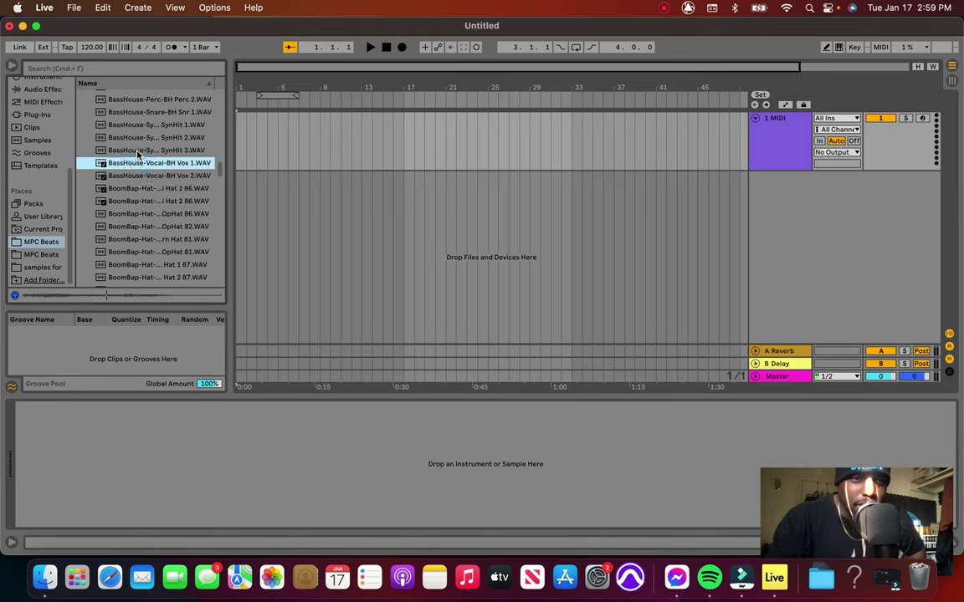
pyautogui.click(138, 176)
pyautogui.scroll(-2, 144, 180)
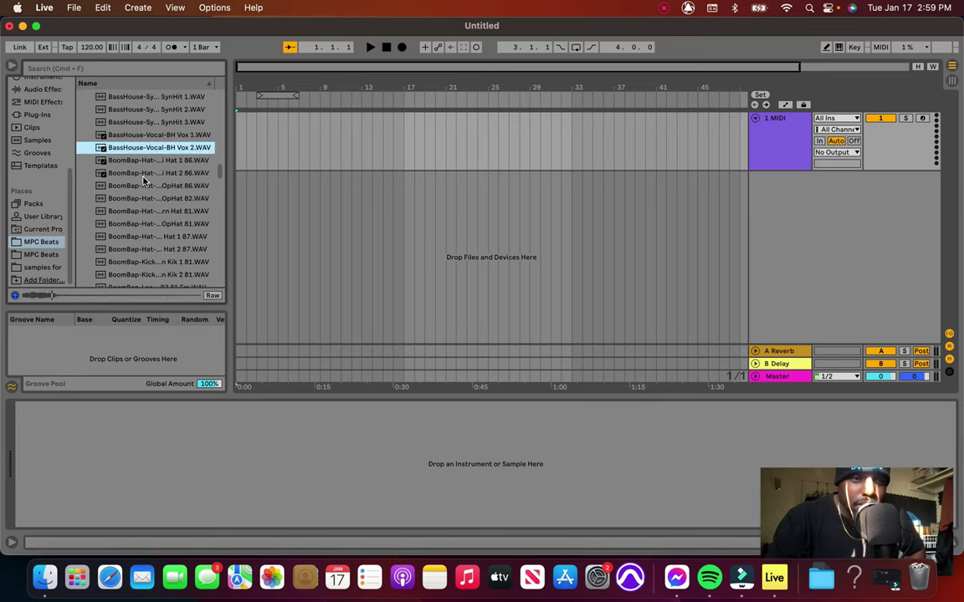
pyautogui.scroll(-5, 143, 180)
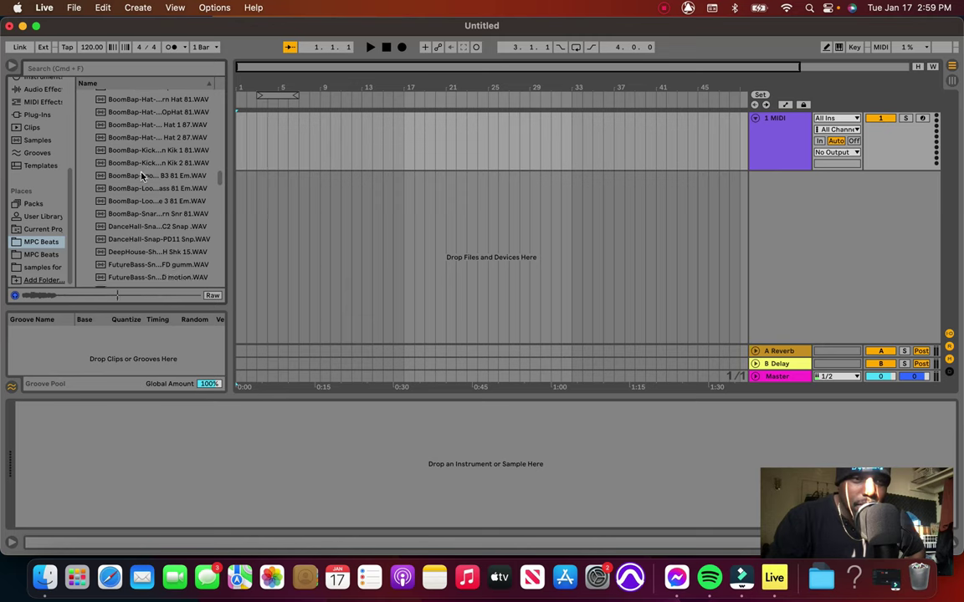
pyautogui.click(142, 176)
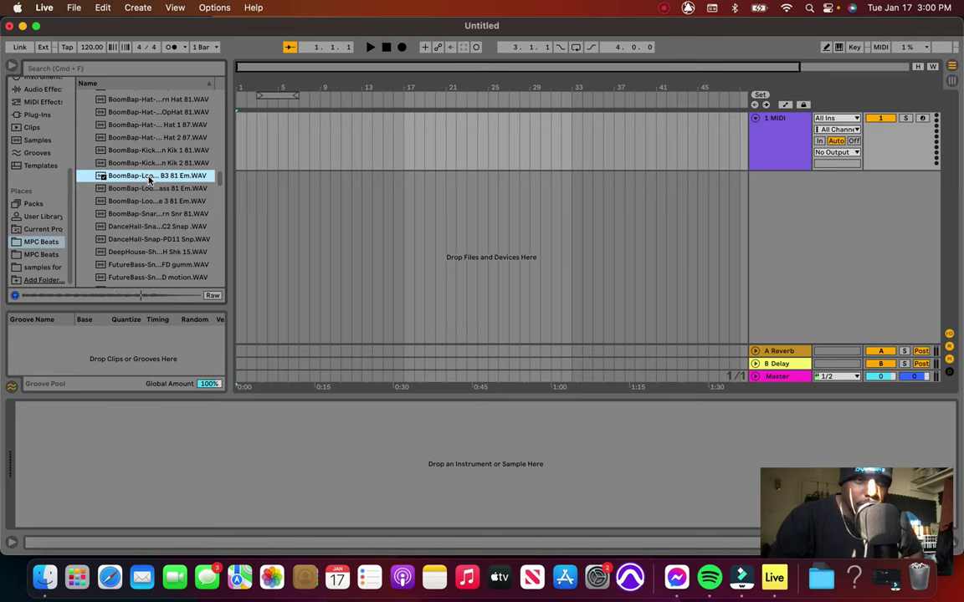
# Preview BoomBap-Loop-Saturn Bass 81 Em and place it at bar 1 on the first track
pyautogui.click(144, 189)
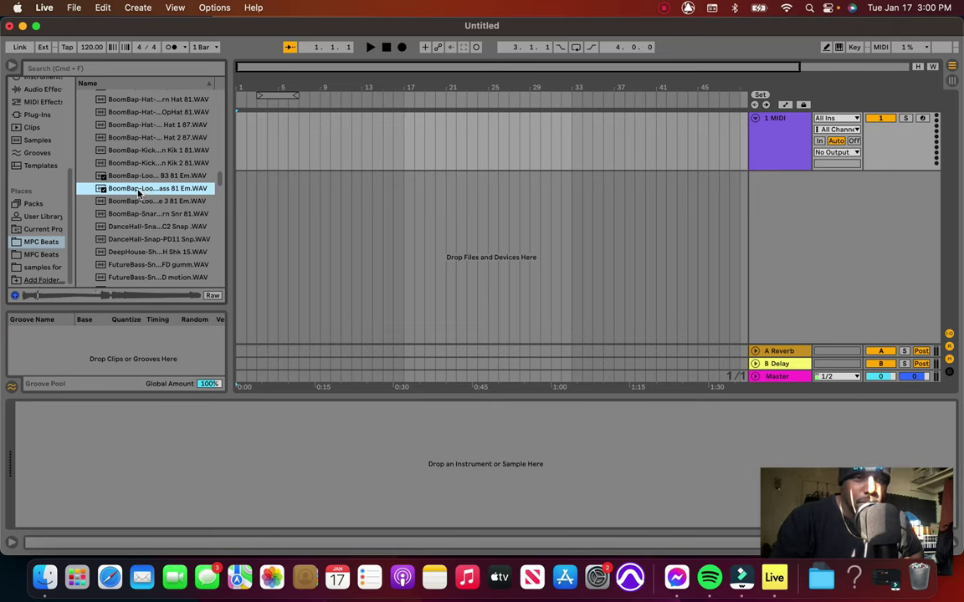
pyautogui.moveTo(139, 194); pyautogui.dragTo(235, 154)
pyautogui.moveTo(194, 185); pyautogui.dragTo(247, 149)
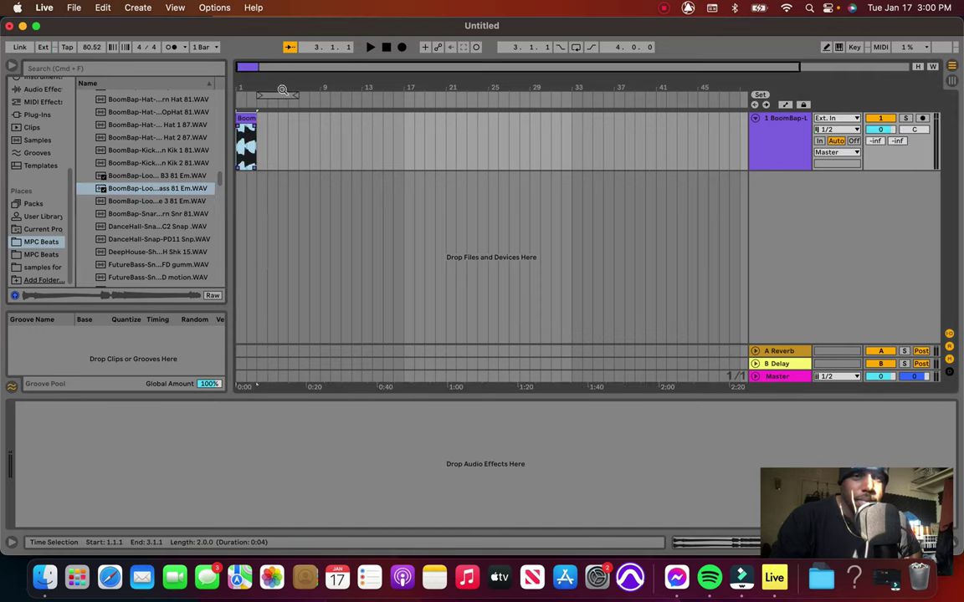
# In the Saturn Bass clip, lower the gain to -4.05 dB, transpose it +3 semitones and reverse the audio
pyautogui.doubleClick(247, 117)
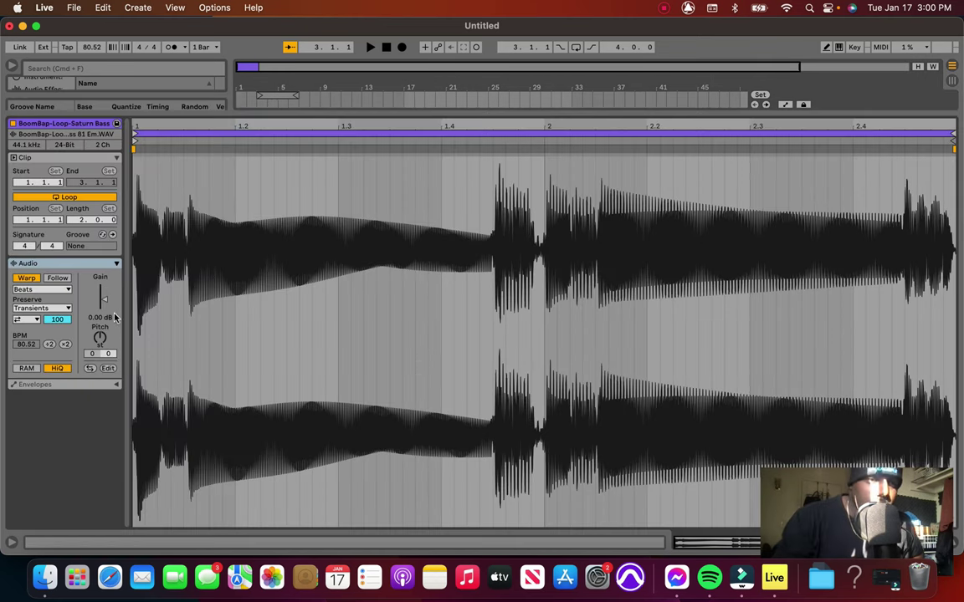
pyautogui.moveTo(103, 299); pyautogui.dragTo(104, 322)
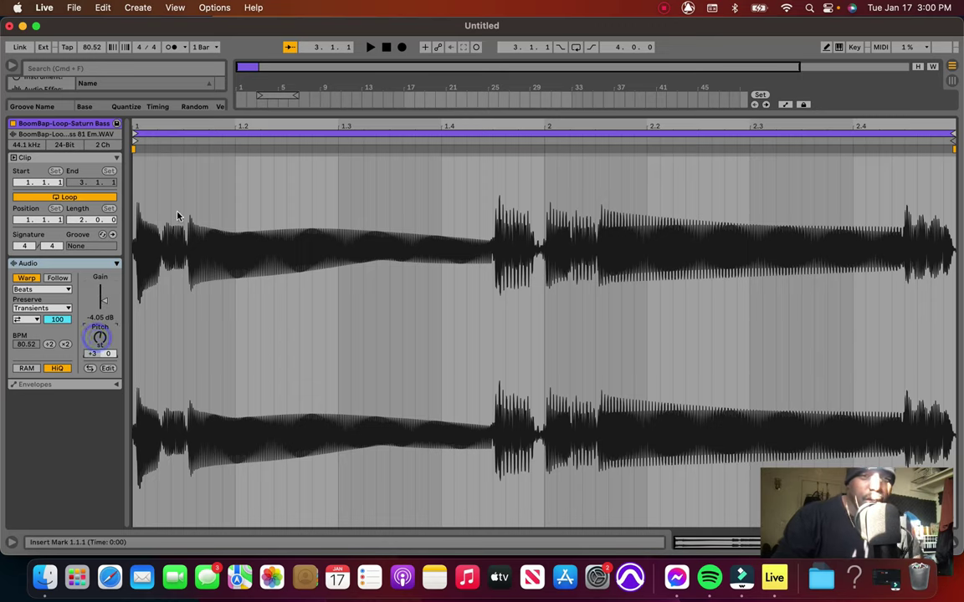
pyautogui.click(89, 368)
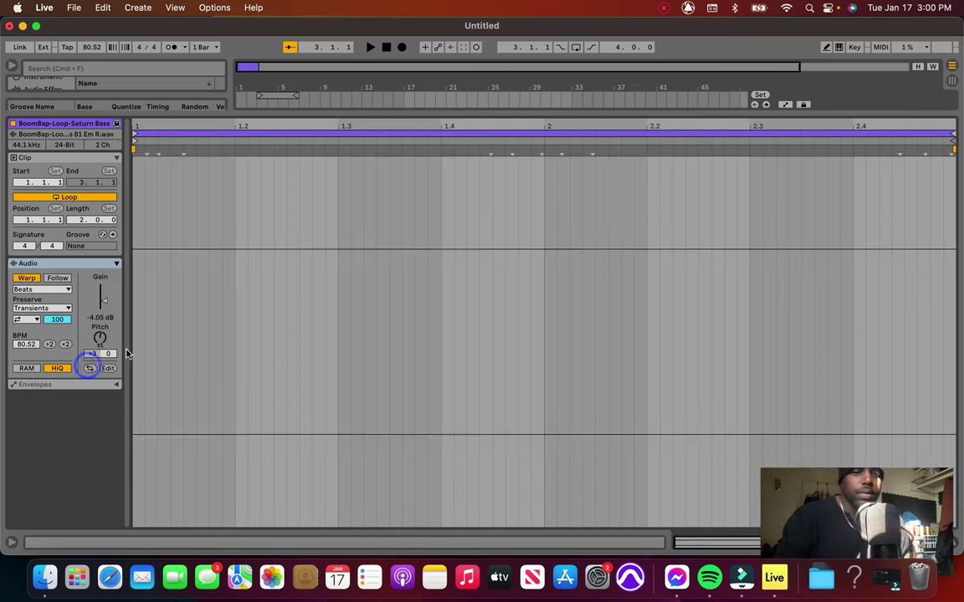
pyautogui.press('space')
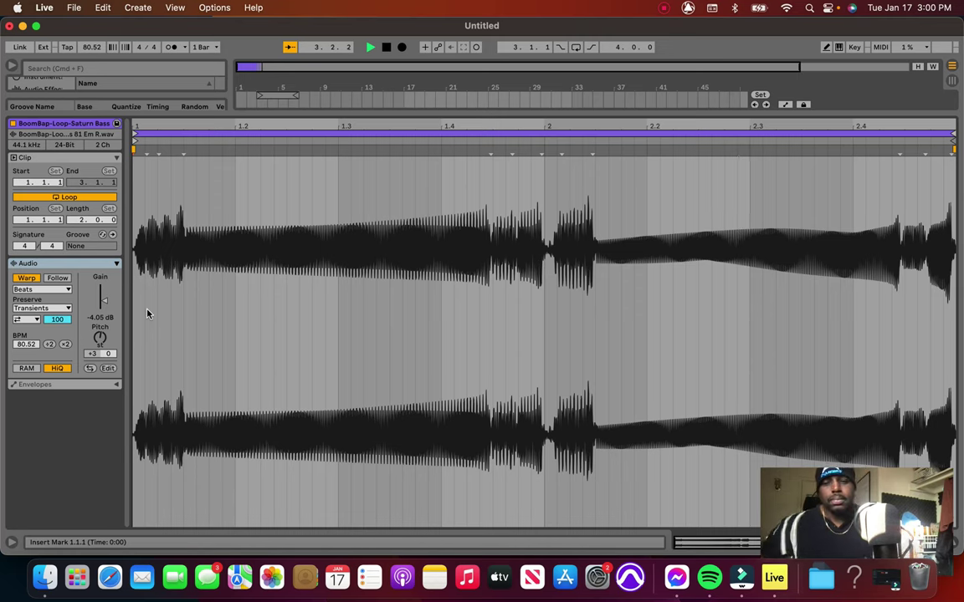
pyautogui.click(146, 308)
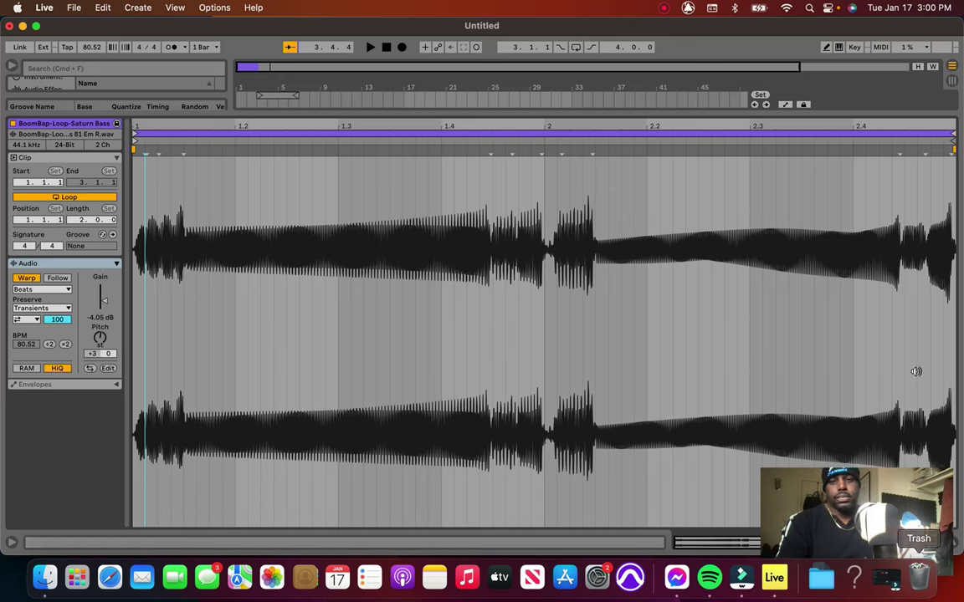
# Duplicate the reversed bass clip to fill bars 1 to 4 and loop playback over those four bars
pyautogui.moveTo(894, 520); pyautogui.dragTo(894, 439)
pyautogui.click(949, 544)
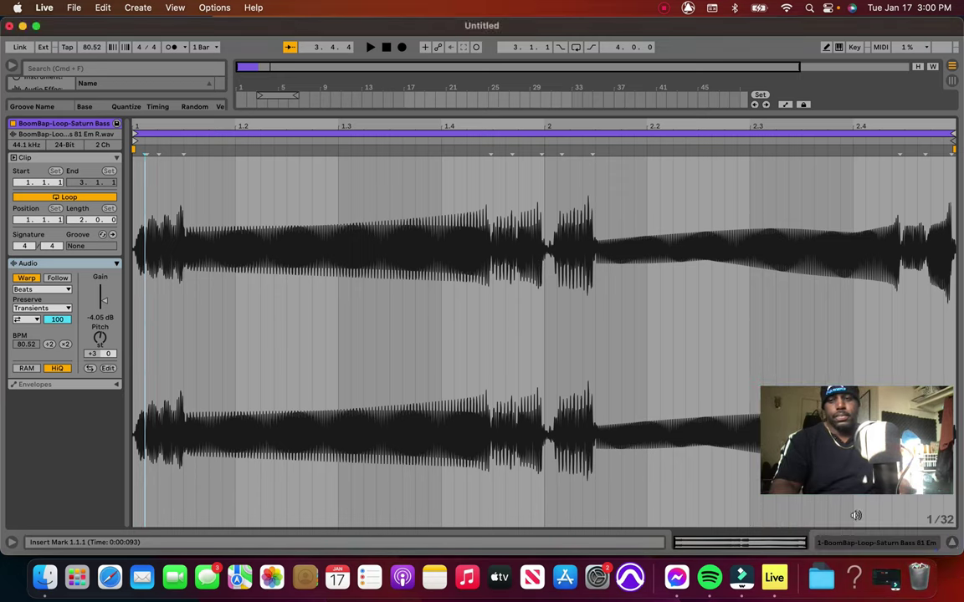
pyautogui.click(952, 545)
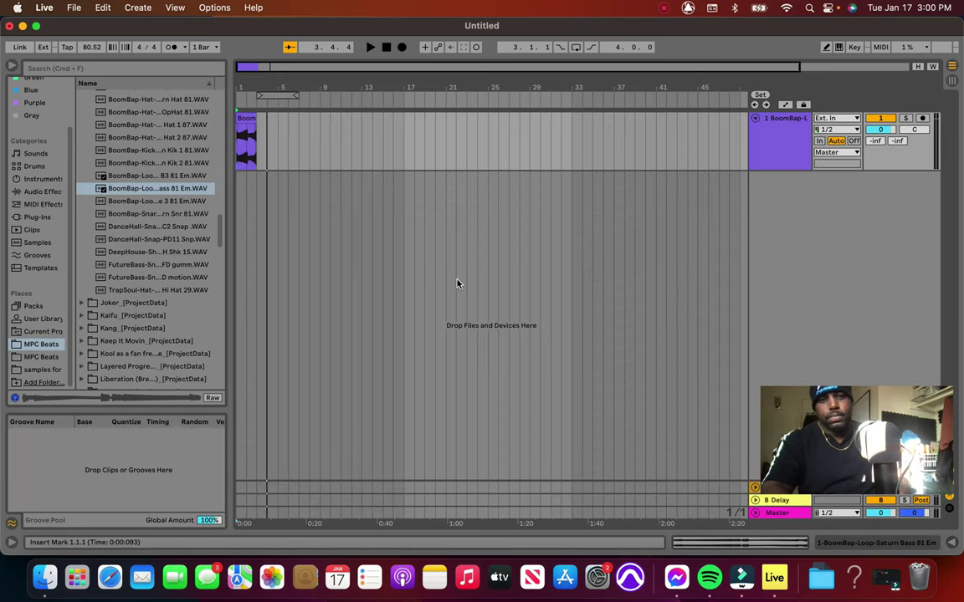
pyautogui.click(247, 118)
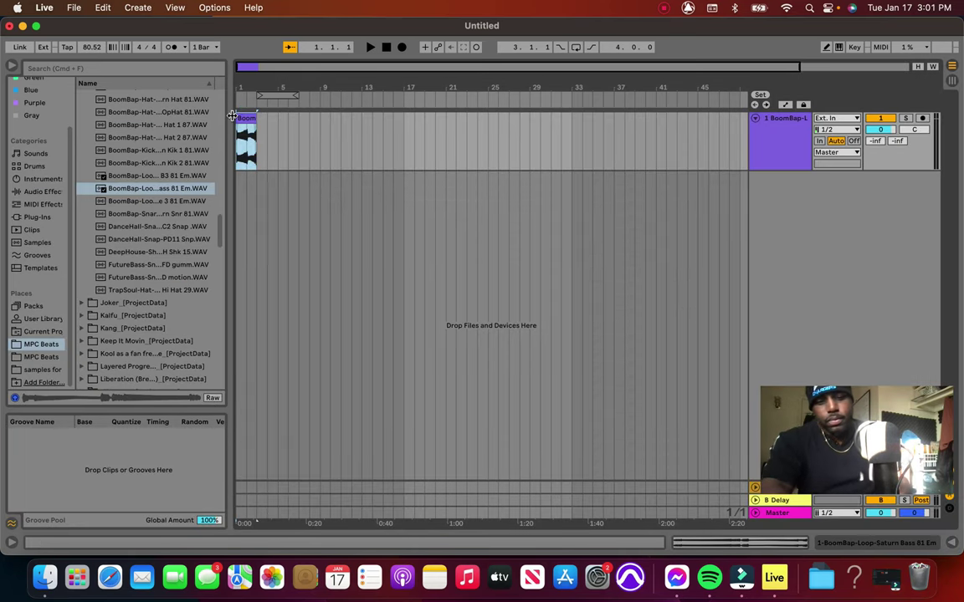
pyautogui.click(259, 136)
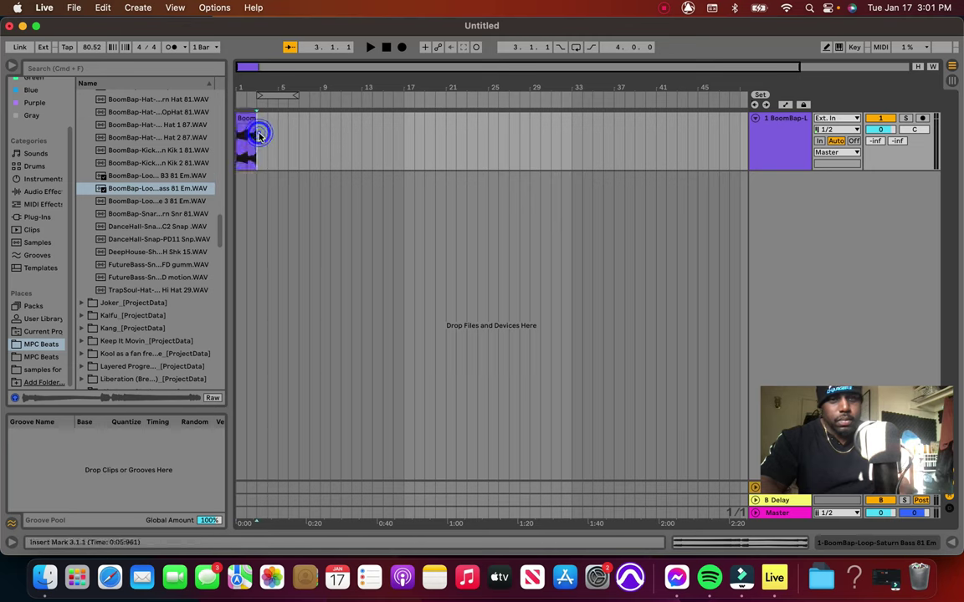
pyautogui.press('super+d')
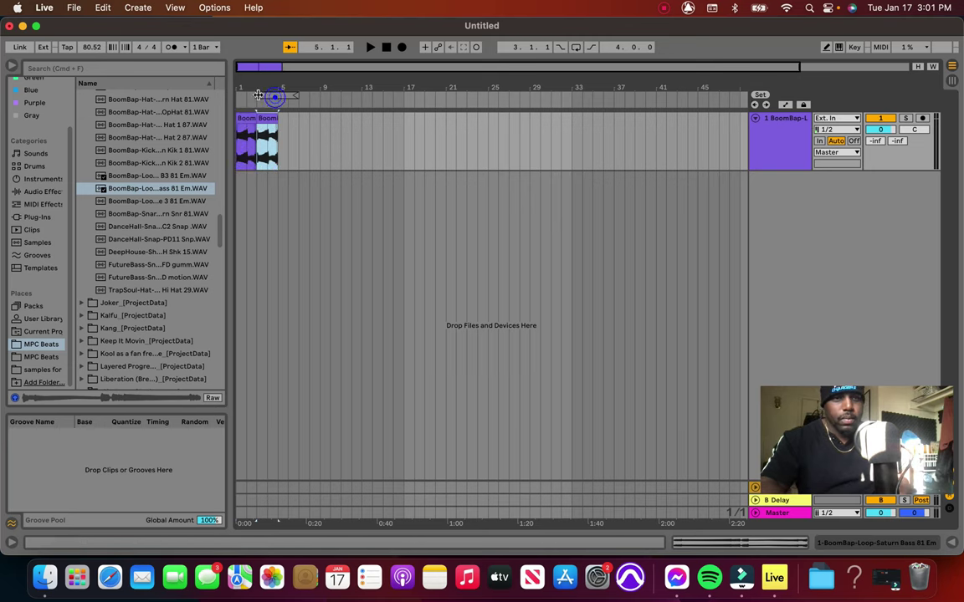
pyautogui.moveTo(259, 95); pyautogui.dragTo(256, 94)
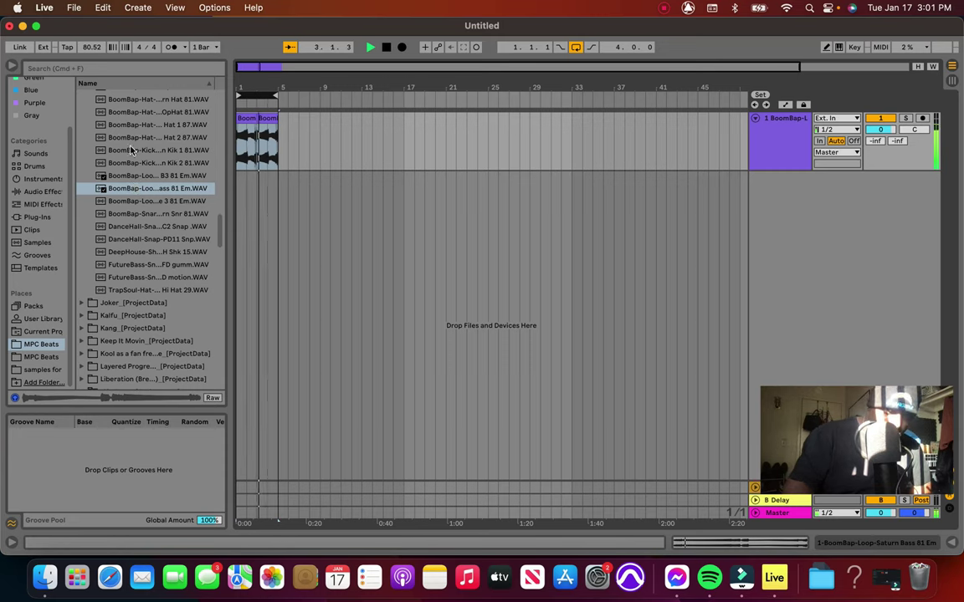
# Place the BoomBap Saturn Kik 1 81 kick sample at 1.1.1 on a new second audio track
pyautogui.moveTo(130, 150); pyautogui.dragTo(239, 198)
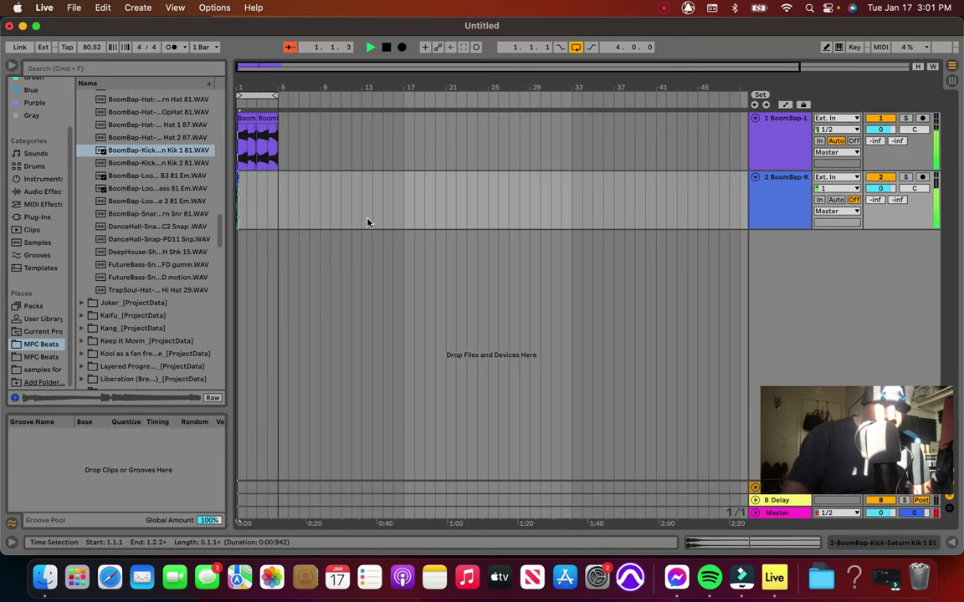
pyautogui.click(754, 178)
pyautogui.click(755, 178)
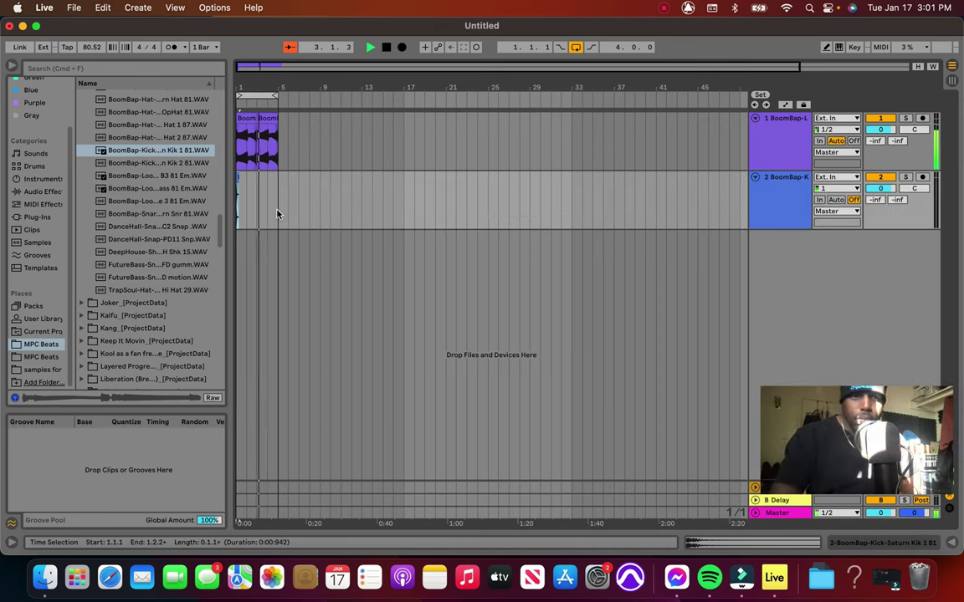
pyautogui.scroll(4, 277, 213)
pyautogui.scroll(6, 332, 205)
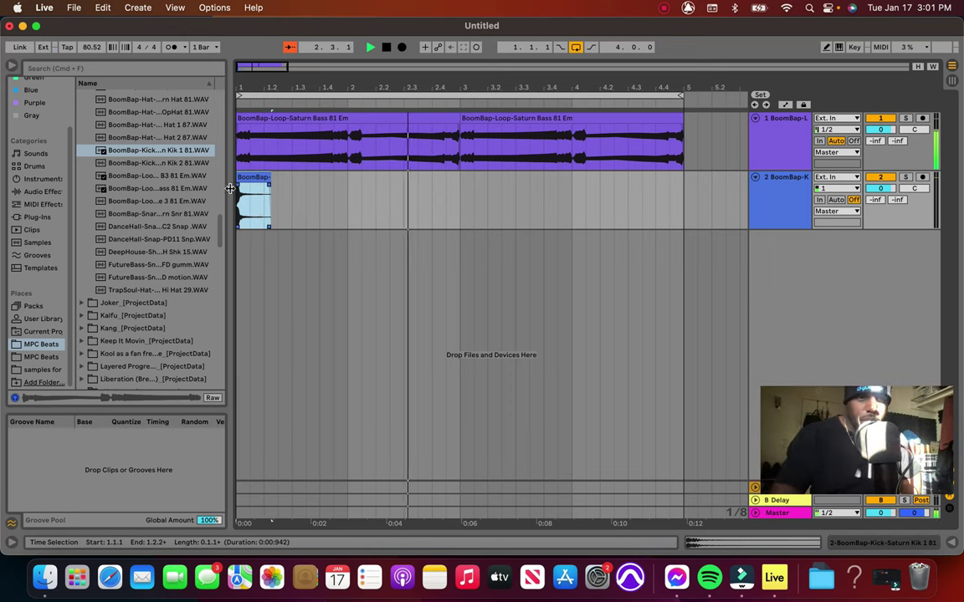
# Preview the BoomBap hats Hat 1 87 and Hat 2 87 and place Hat 2 87 at 1.1.3 on the kick track
pyautogui.scroll(3, 159, 168)
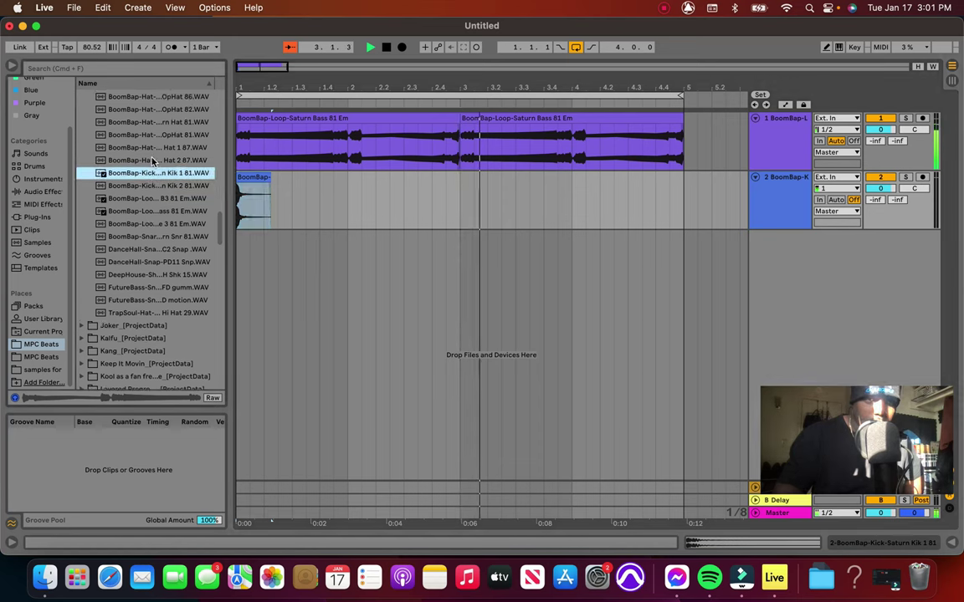
pyautogui.scroll(5, 152, 160)
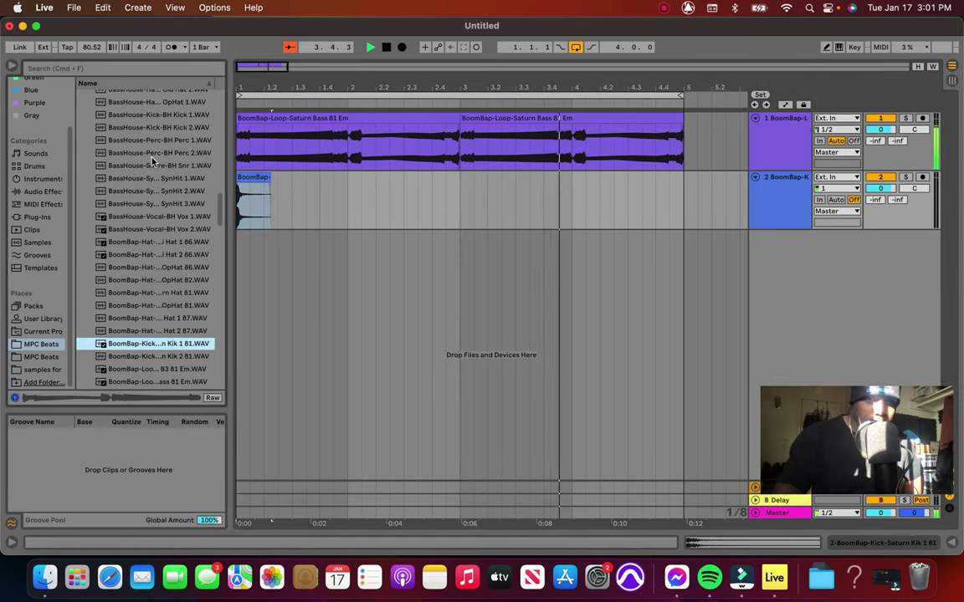
pyautogui.scroll(3, 153, 161)
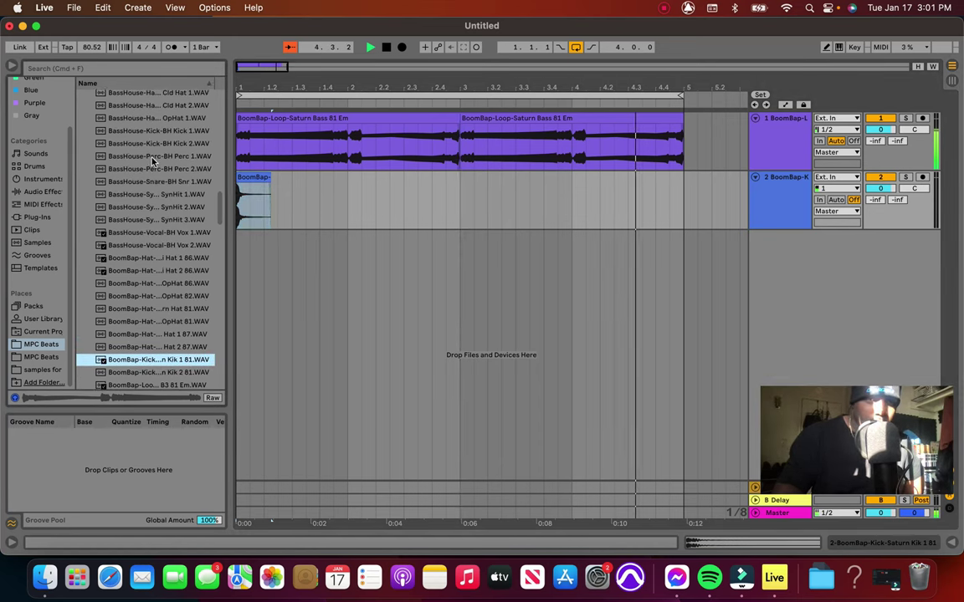
pyautogui.scroll(8, 152, 161)
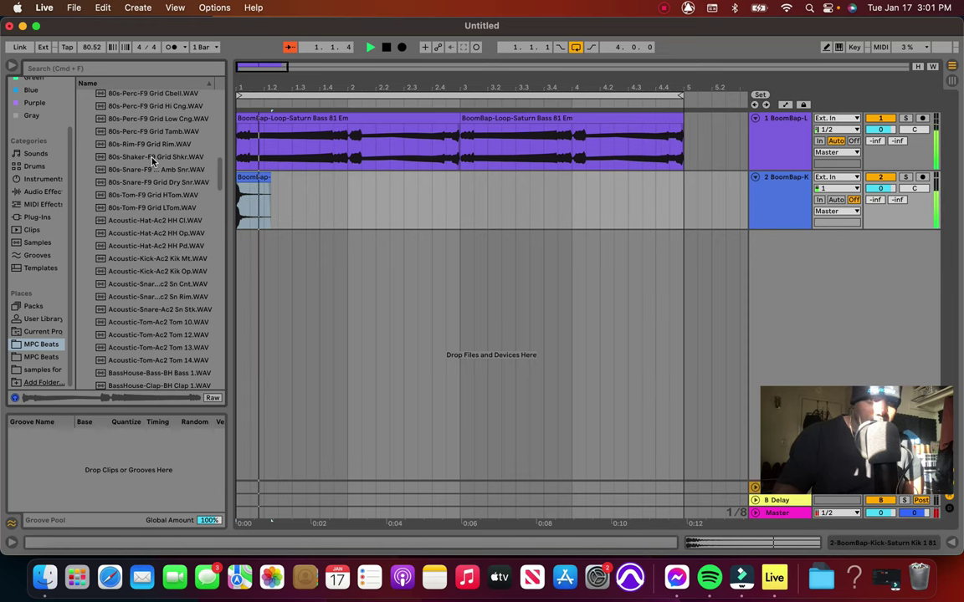
pyautogui.scroll(2, 152, 161)
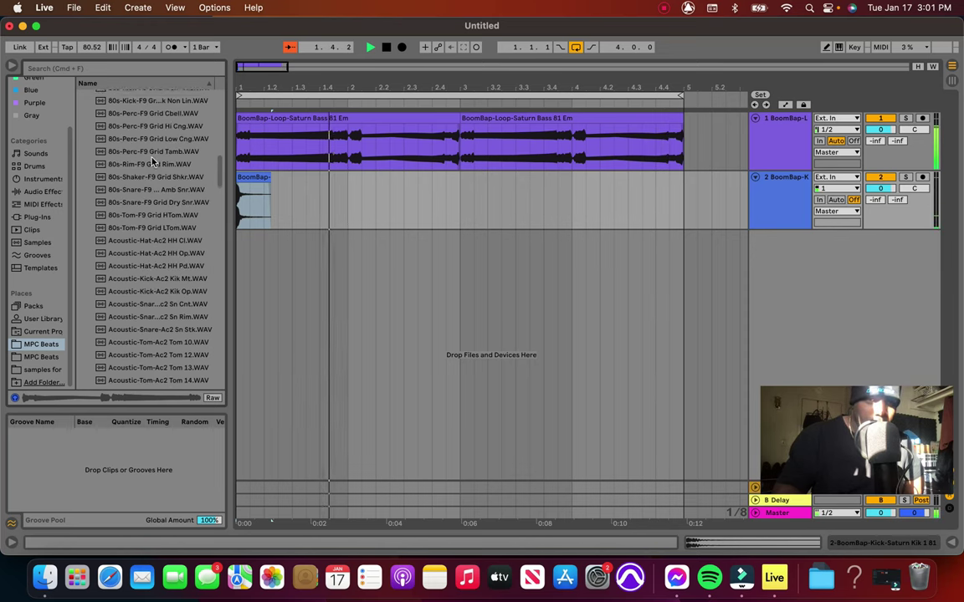
pyautogui.scroll(-10, 163, 193)
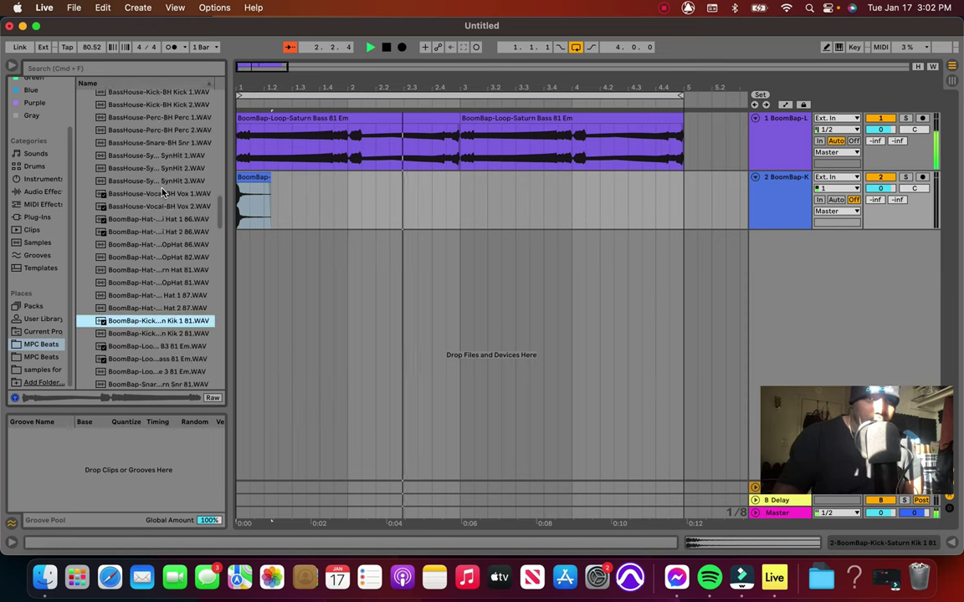
pyautogui.scroll(-1, 163, 193)
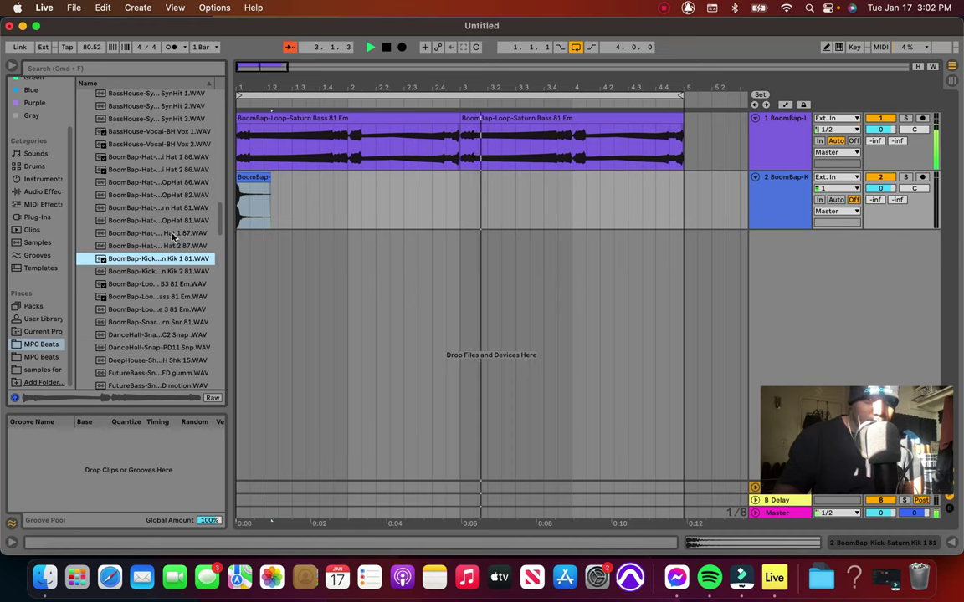
pyautogui.click(172, 234)
pyautogui.click(173, 246)
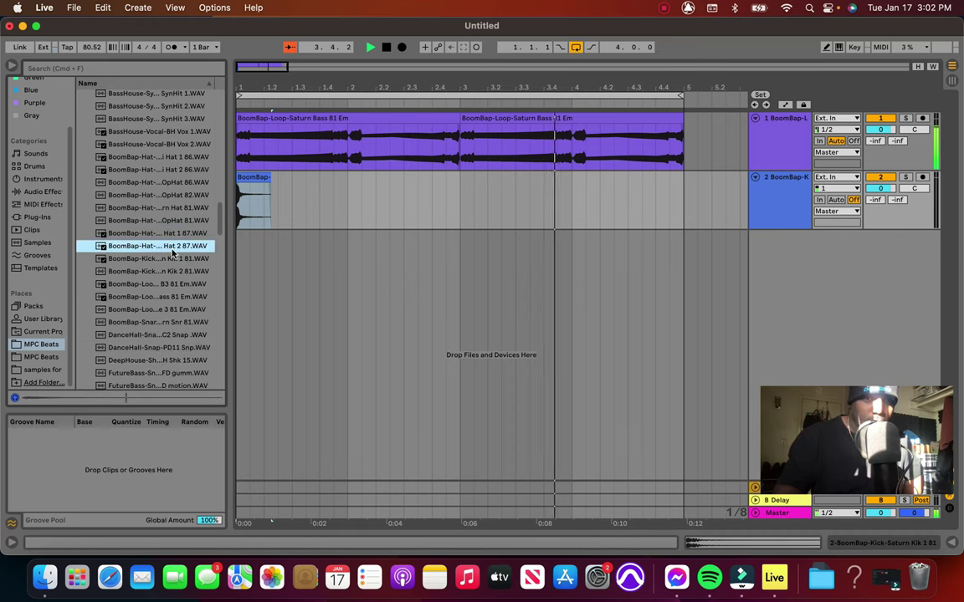
pyautogui.moveTo(172, 254); pyautogui.dragTo(257, 223)
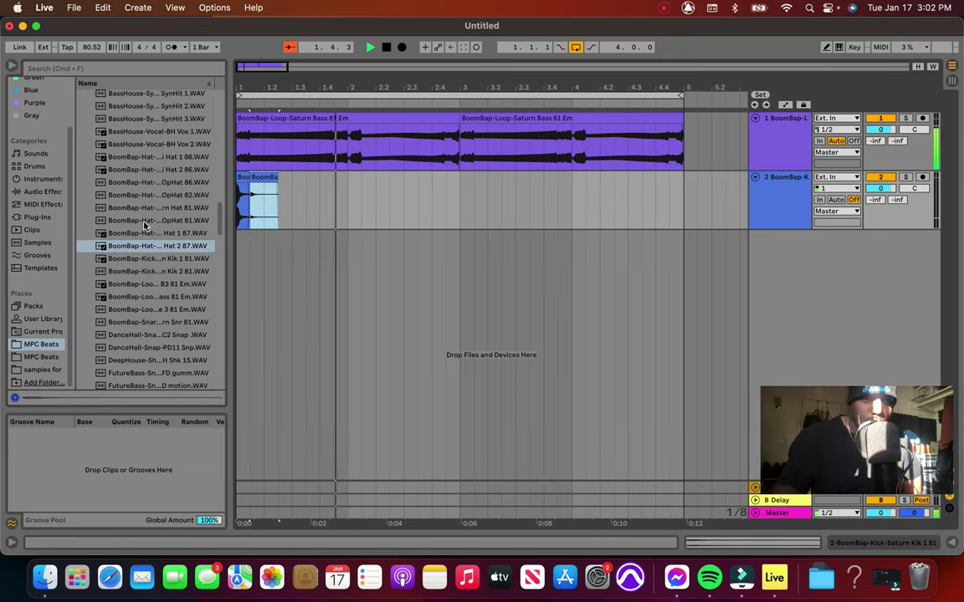
# Add BoomBap-Hat-Saturn OpHat 81 at 1.2.1 on the kick track and copy the two hat clips to start at 1.3.1
pyautogui.moveTo(144, 223); pyautogui.dragTo(268, 206)
pyautogui.click(252, 208)
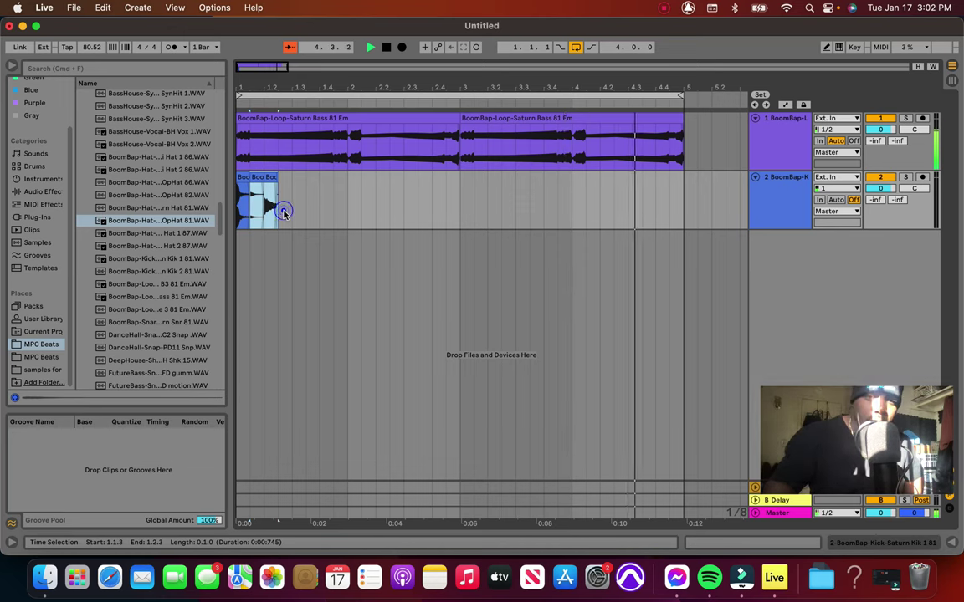
pyautogui.click(283, 214)
pyautogui.press('super+d')
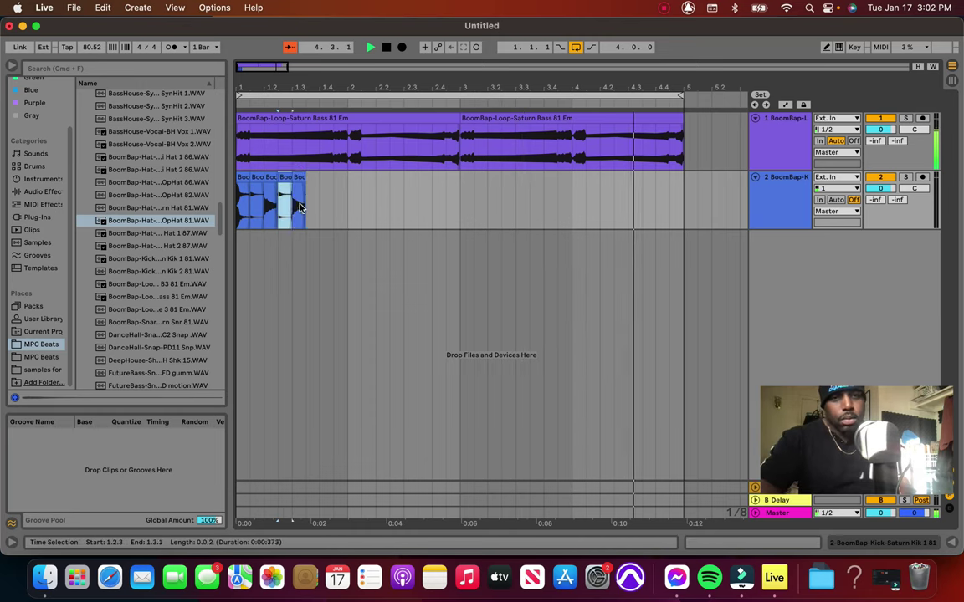
pyautogui.click(292, 178)
pyautogui.moveTo(309, 186); pyautogui.dragTo(311, 179)
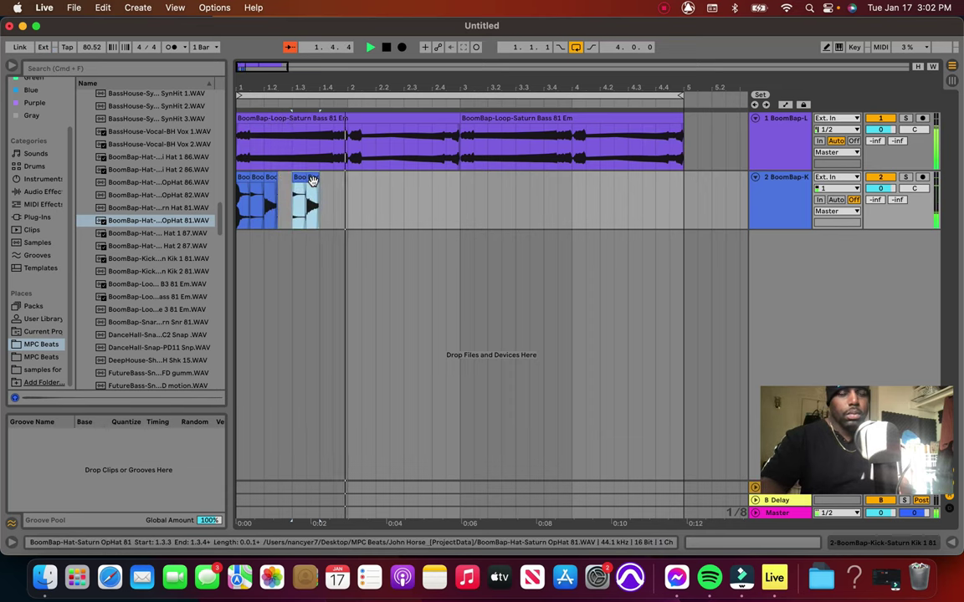
# Copy the kick clip from 1.1.1 to 1.4.1 on the same track, right behind the second pair of hats
pyautogui.click(239, 204)
pyautogui.click(242, 177)
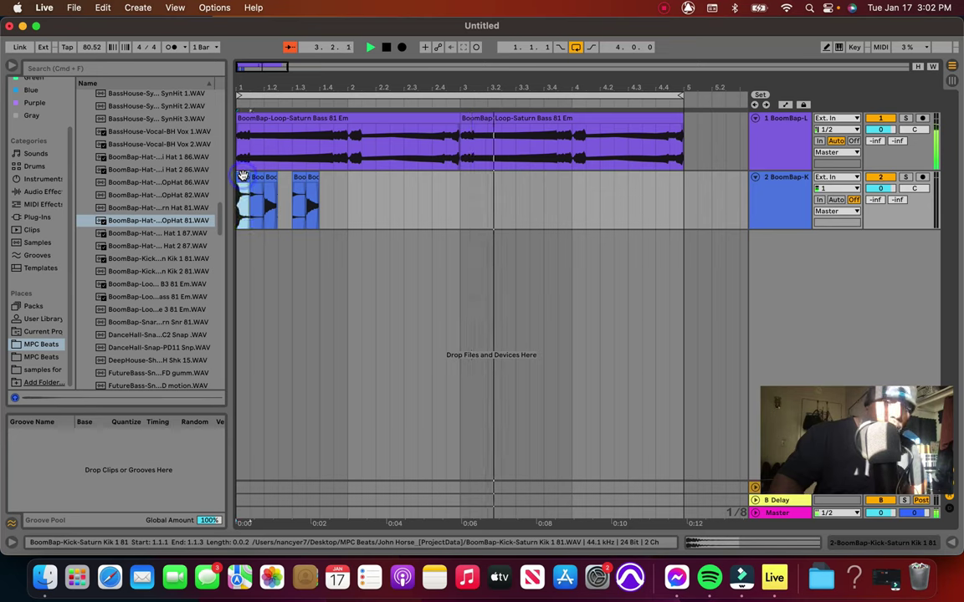
pyautogui.click(319, 201)
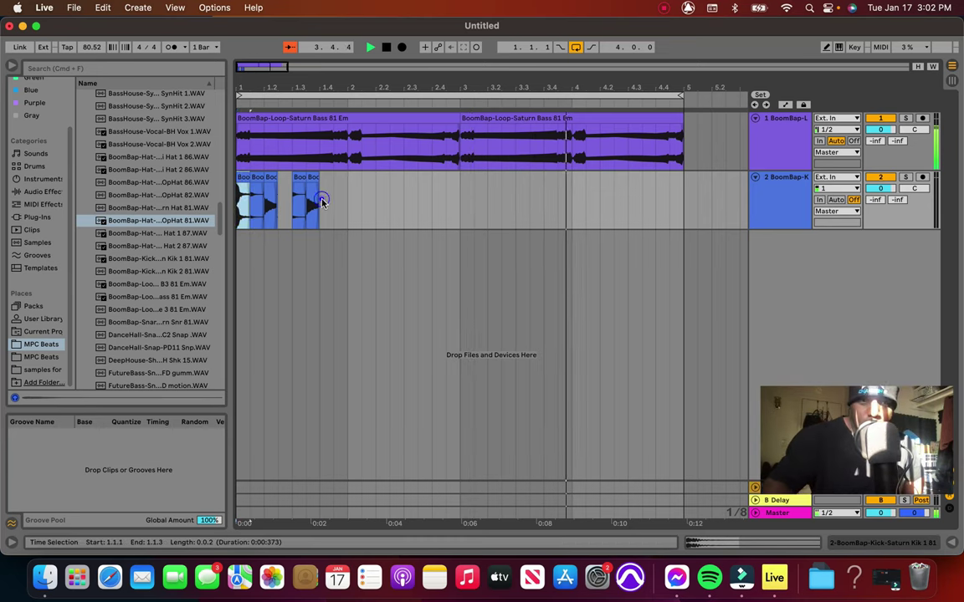
pyautogui.press('super+v')
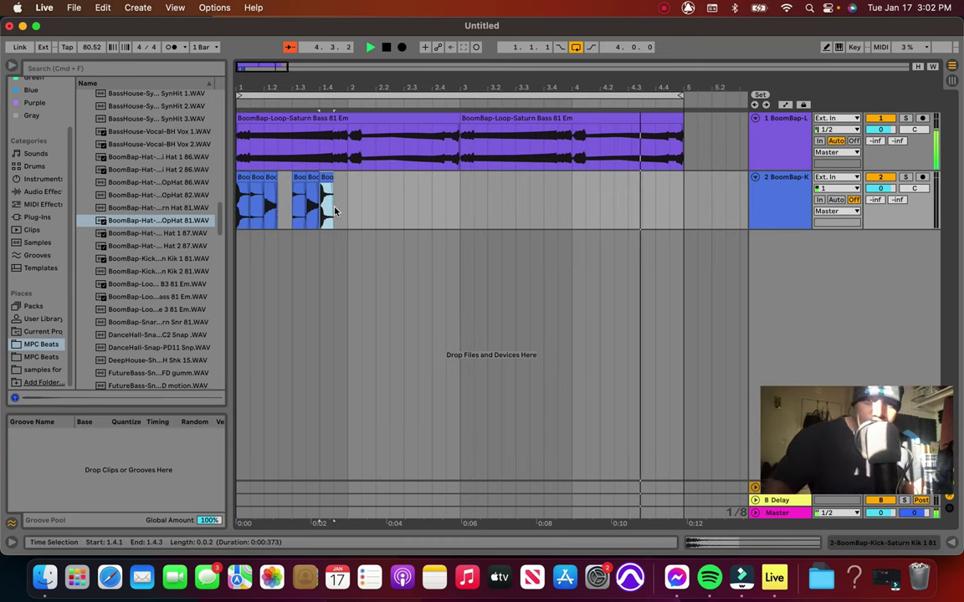
# Paste three more copies of the kick at 1.4.2, 1.4.3 and 1.4.4 on the second track
pyautogui.scroll(5, 334, 210)
pyautogui.click(298, 208)
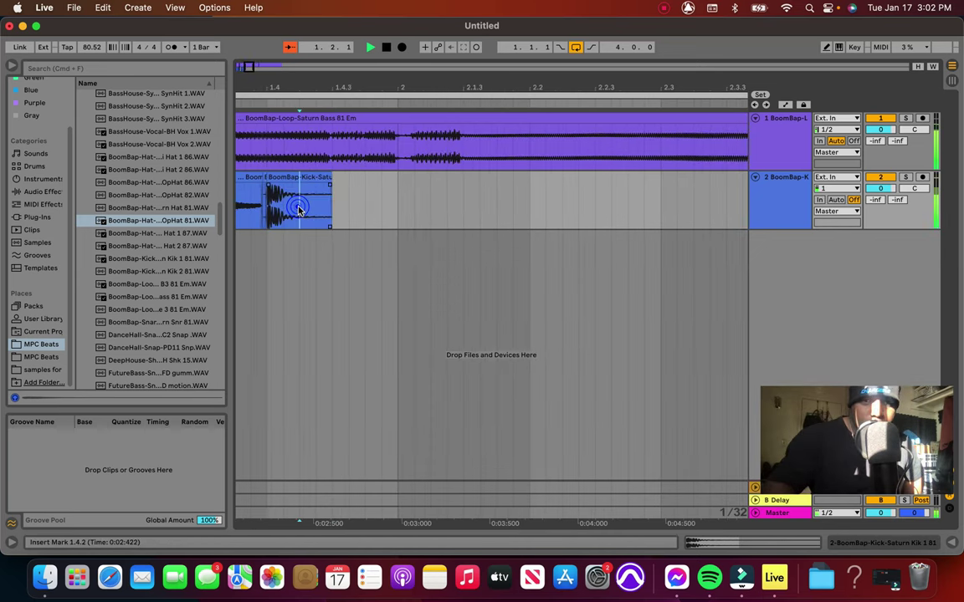
pyautogui.press('super+v')
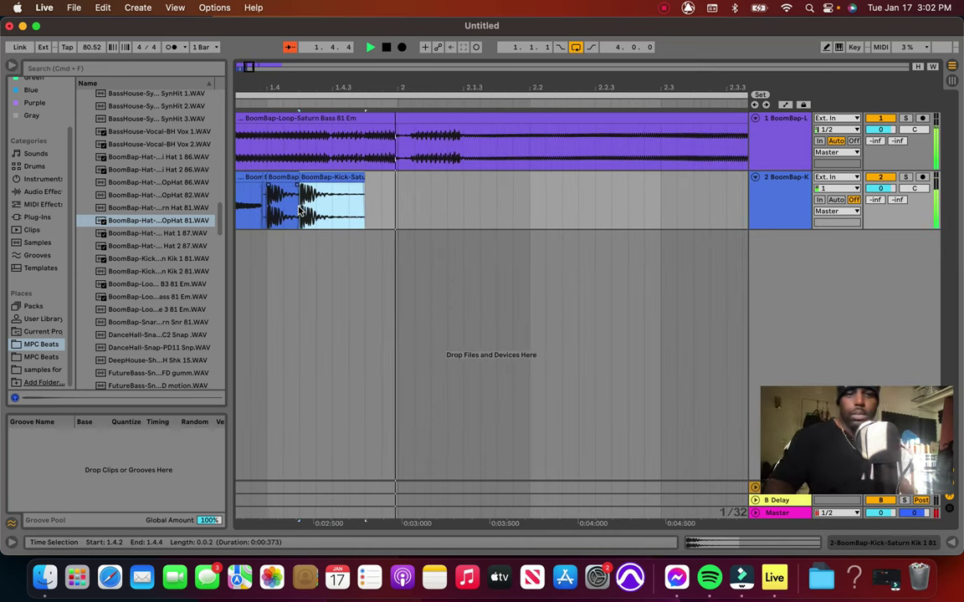
pyautogui.click(335, 205)
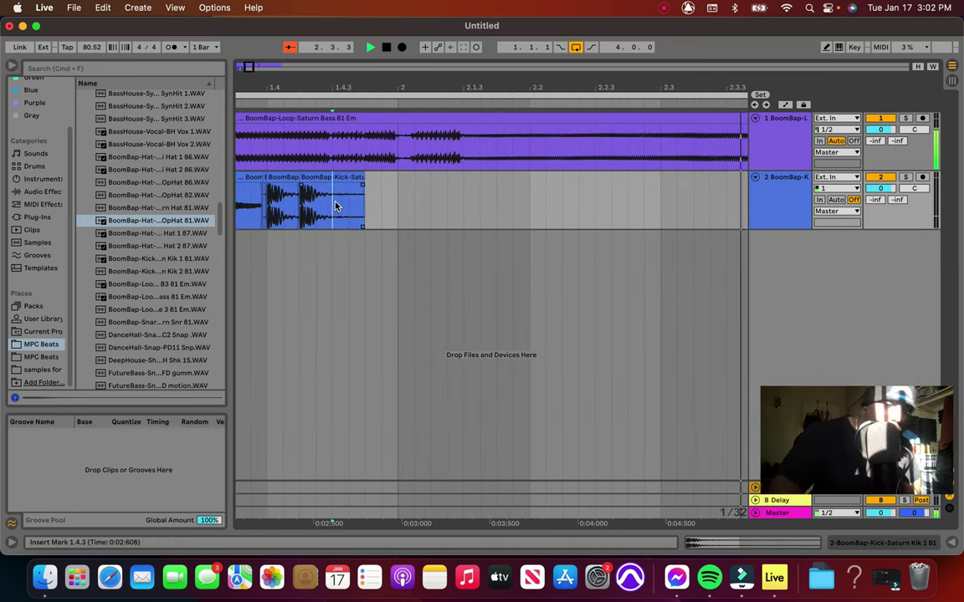
pyautogui.press('super+v')
pyautogui.click(365, 211)
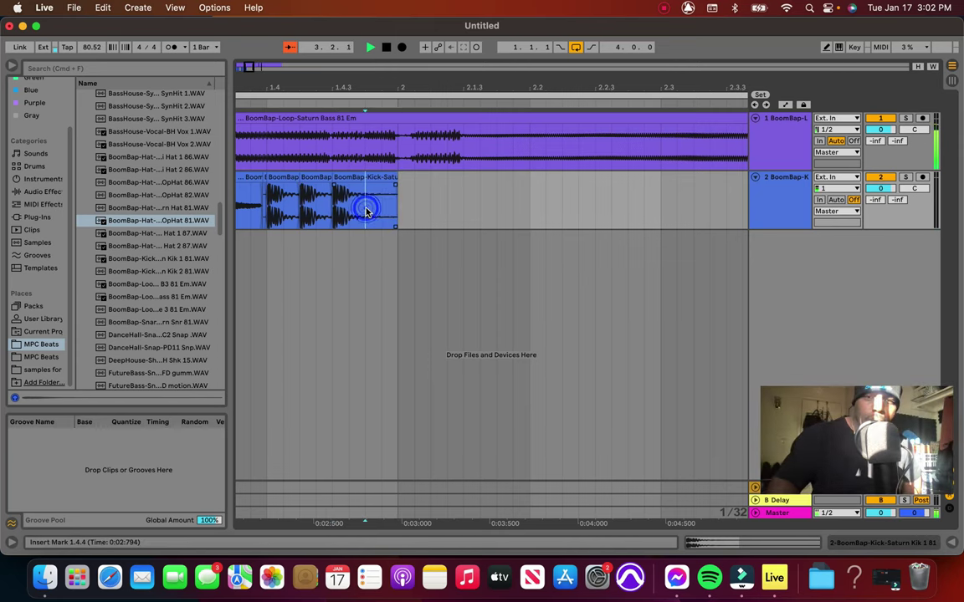
pyautogui.press('super+v')
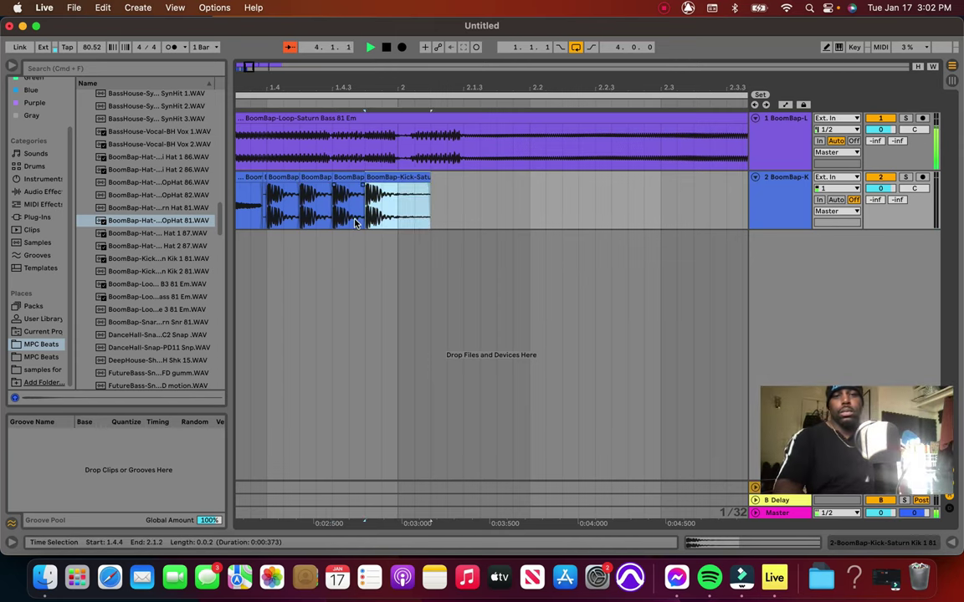
# Copy the kick and hat pattern spanning 1.1.1 to 1.4.1 and paste it at 2.1.1 on the same track
pyautogui.press('-')
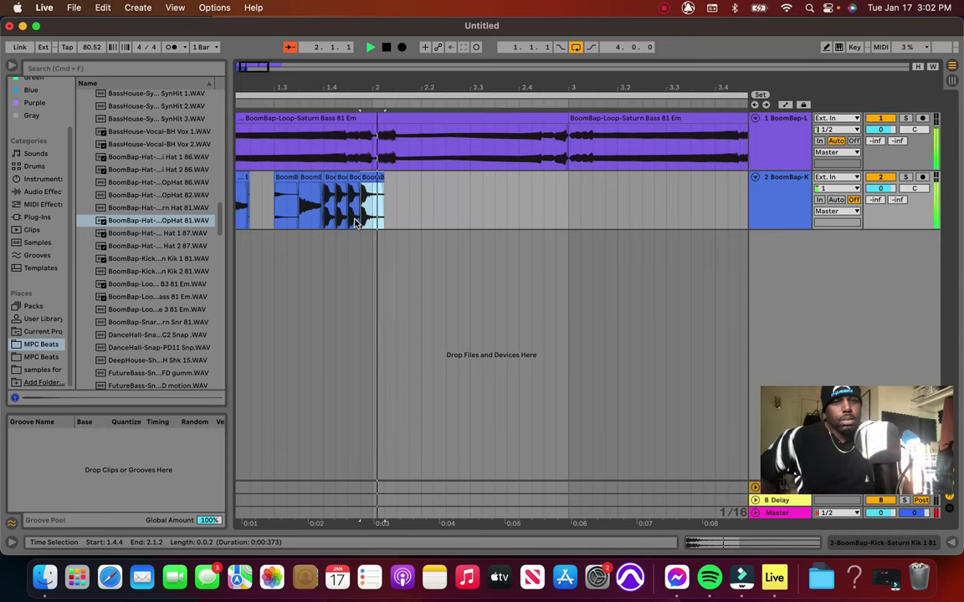
pyautogui.click(374, 219)
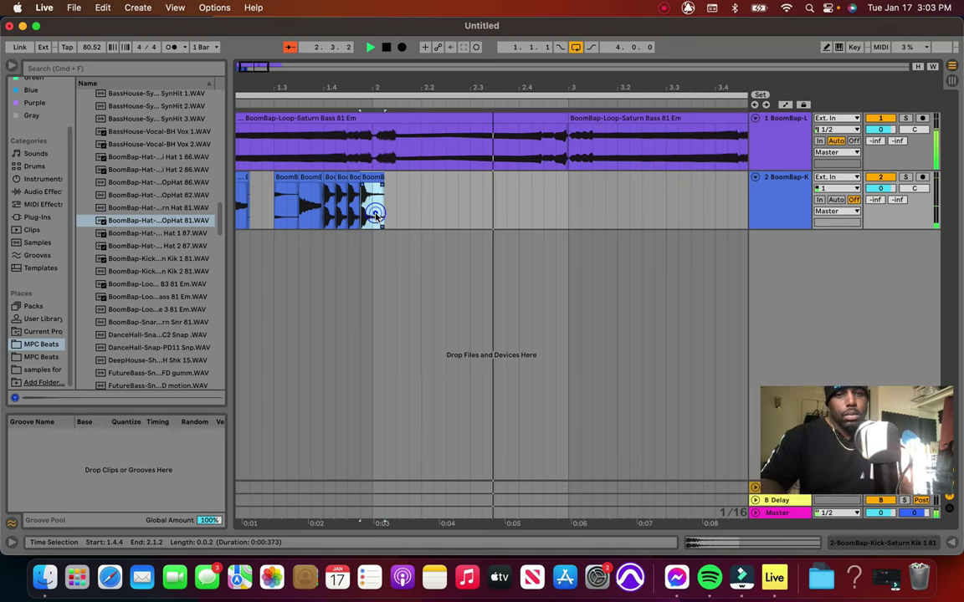
pyautogui.hscroll(-3, 376, 209)
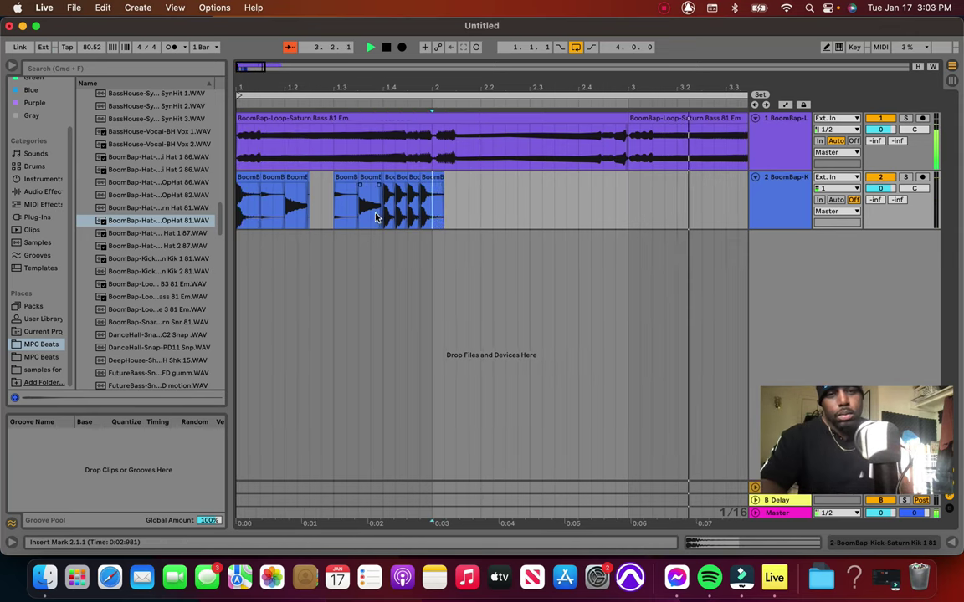
pyautogui.moveTo(257, 207); pyautogui.dragTo(355, 216)
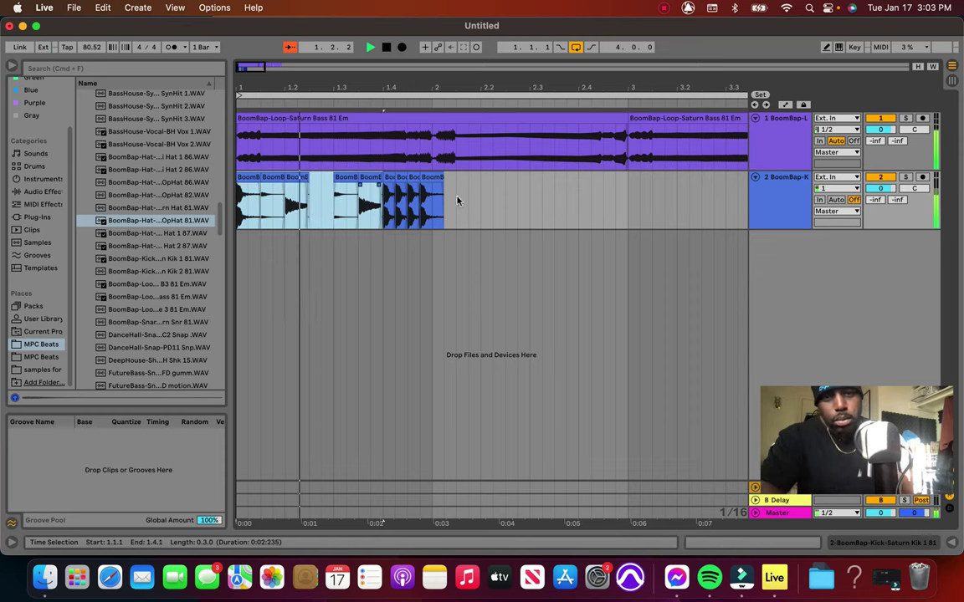
pyautogui.click(434, 209)
pyautogui.press('super+v')
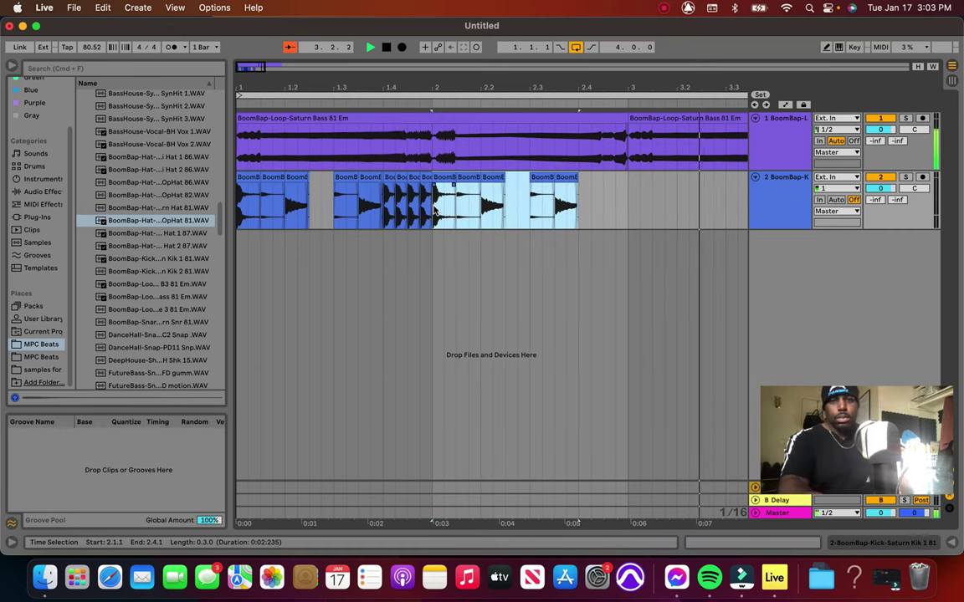
# Copy the two kicks at 1.4.1 to 2.4.1 and 2.4.3, and duplicate the two-bar drum pattern to start at 3.1.1
pyautogui.click(383, 211)
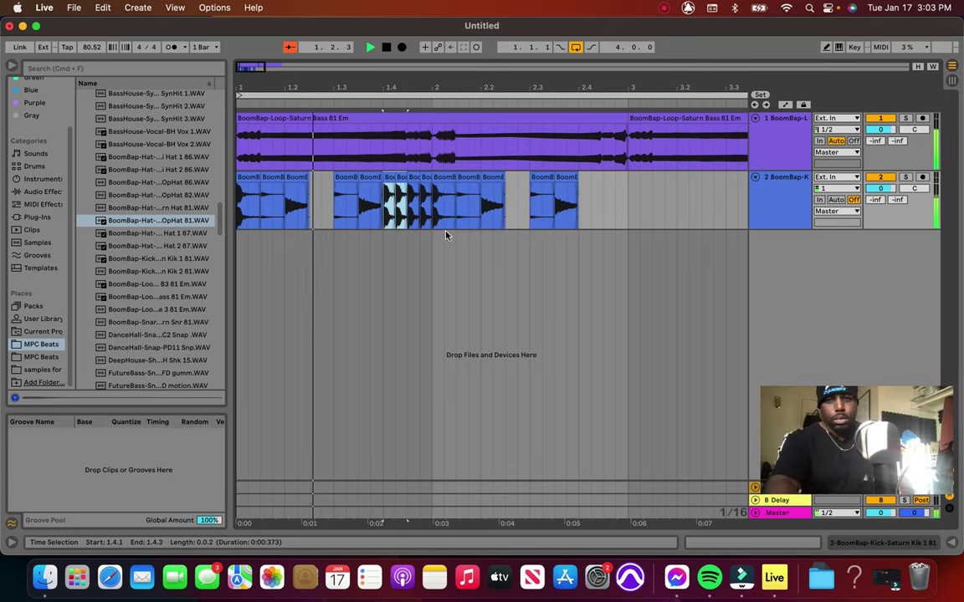
pyautogui.click(582, 215)
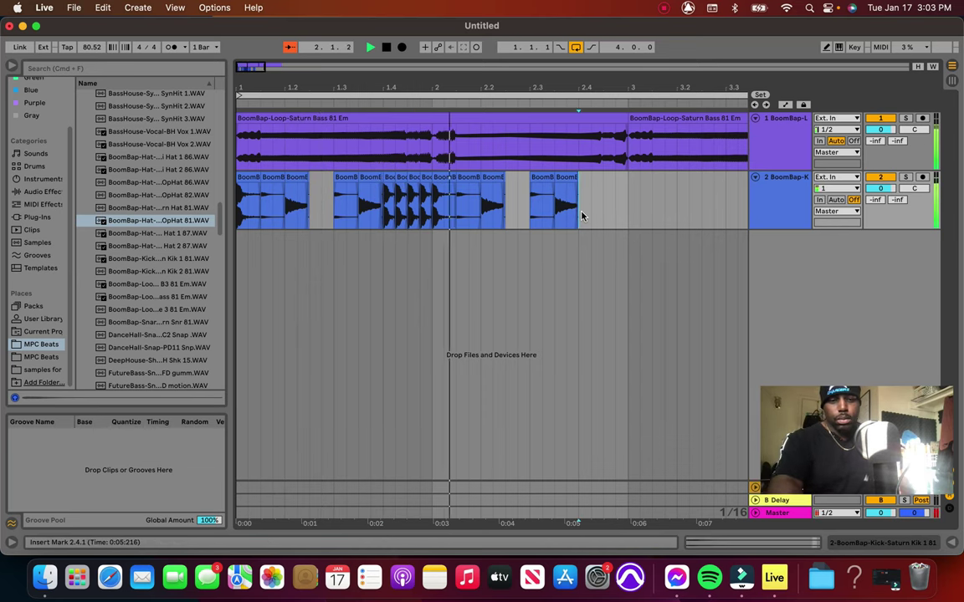
pyautogui.press('super+v')
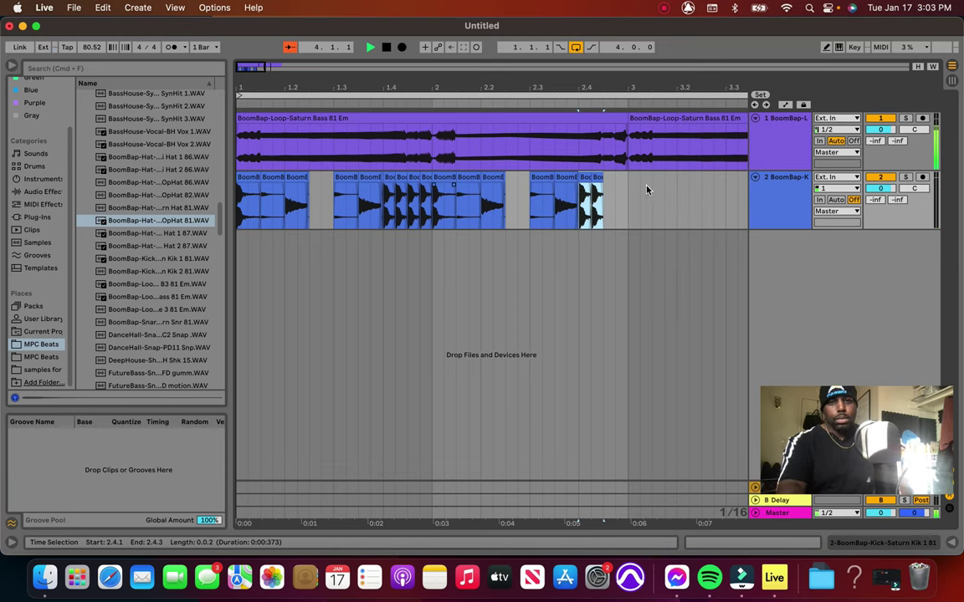
pyautogui.click(603, 209)
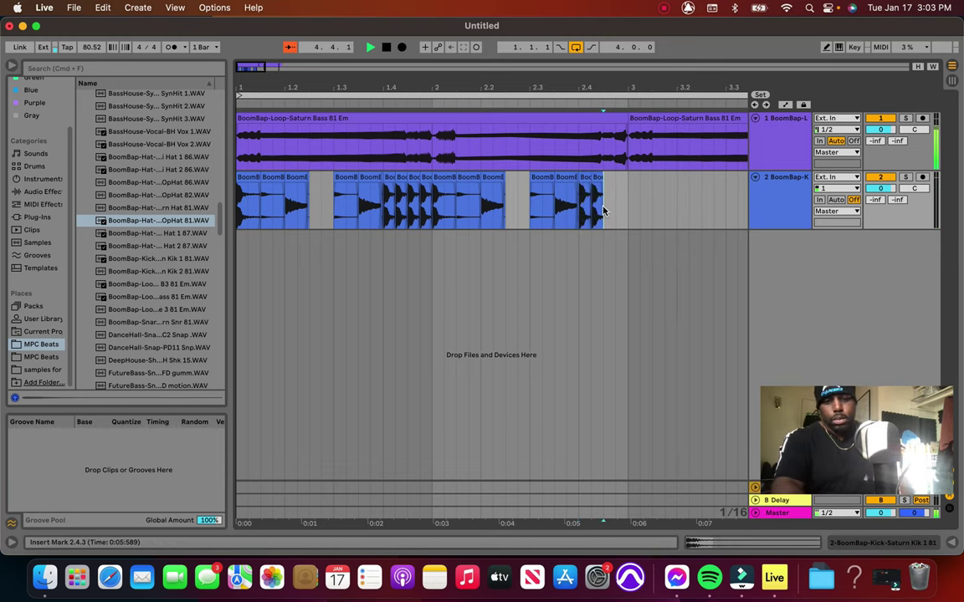
pyautogui.press('super+v')
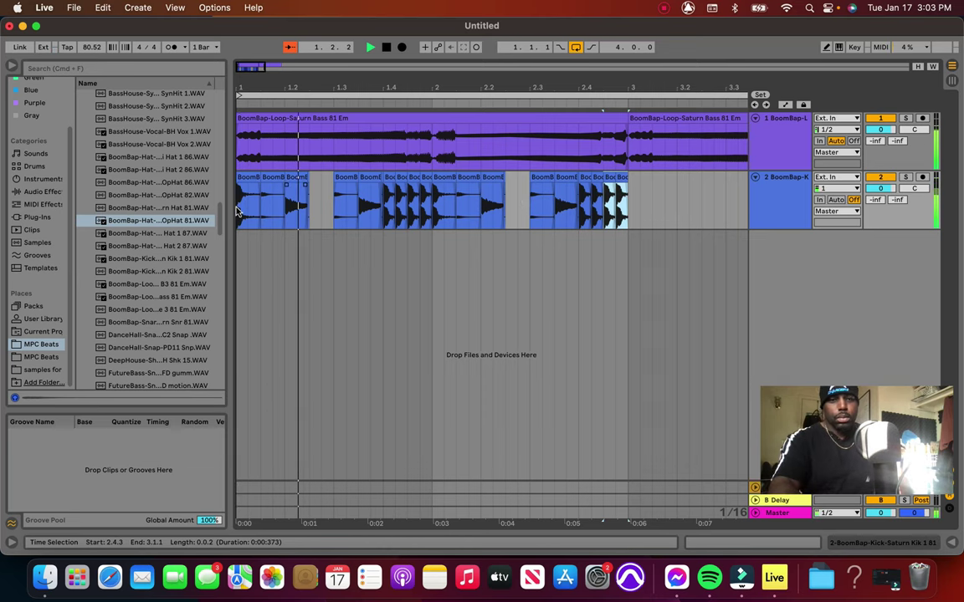
pyautogui.moveTo(238, 210); pyautogui.dragTo(623, 225)
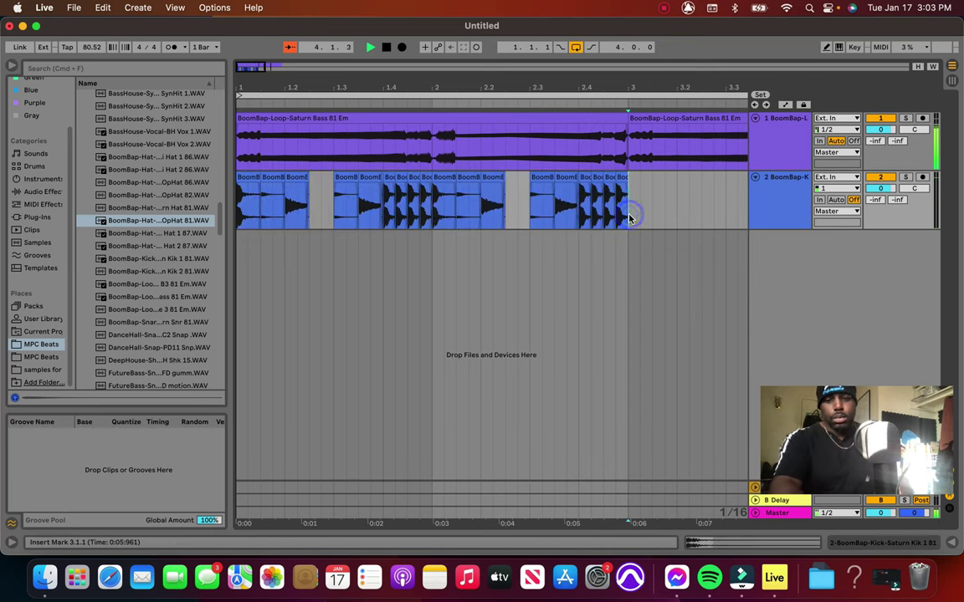
pyautogui.press('super+d')
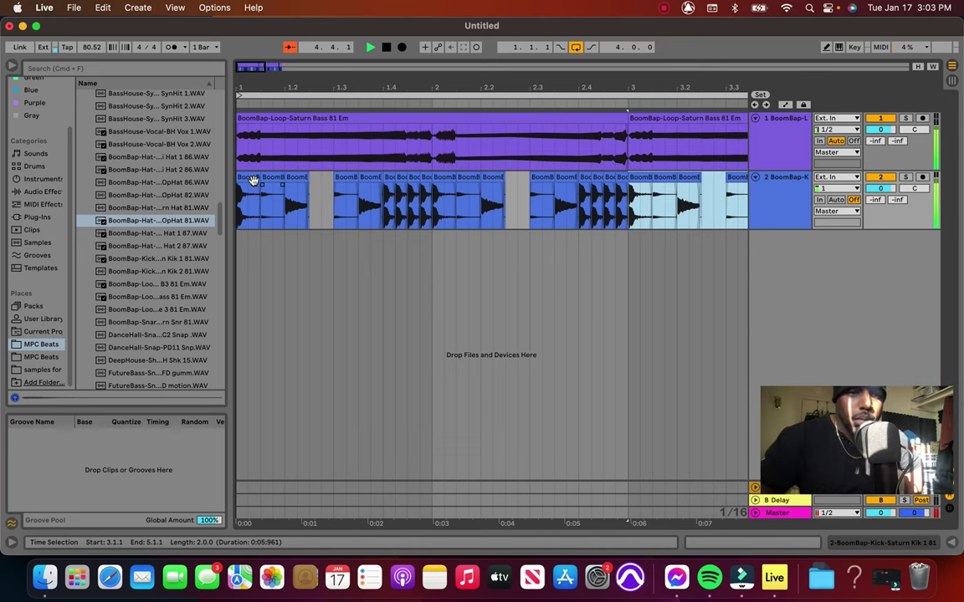
# Move all the kick clips off the hat track onto a new third audio track, keeping their positions through bar 4
pyautogui.moveTo(247, 178); pyautogui.dragTo(252, 243)
pyautogui.moveTo(252, 240); pyautogui.dragTo(253, 242)
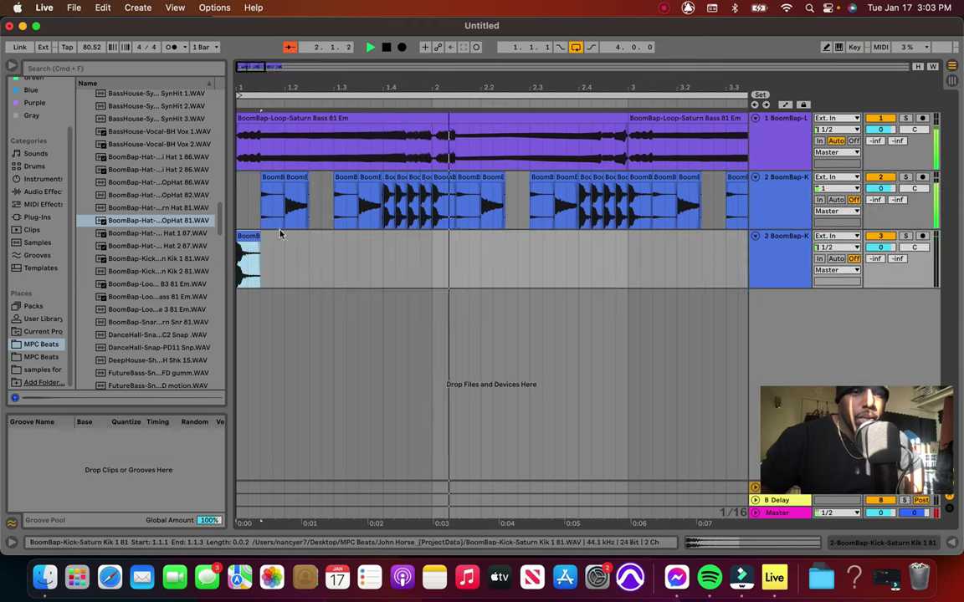
pyautogui.moveTo(386, 204); pyautogui.dragTo(452, 260)
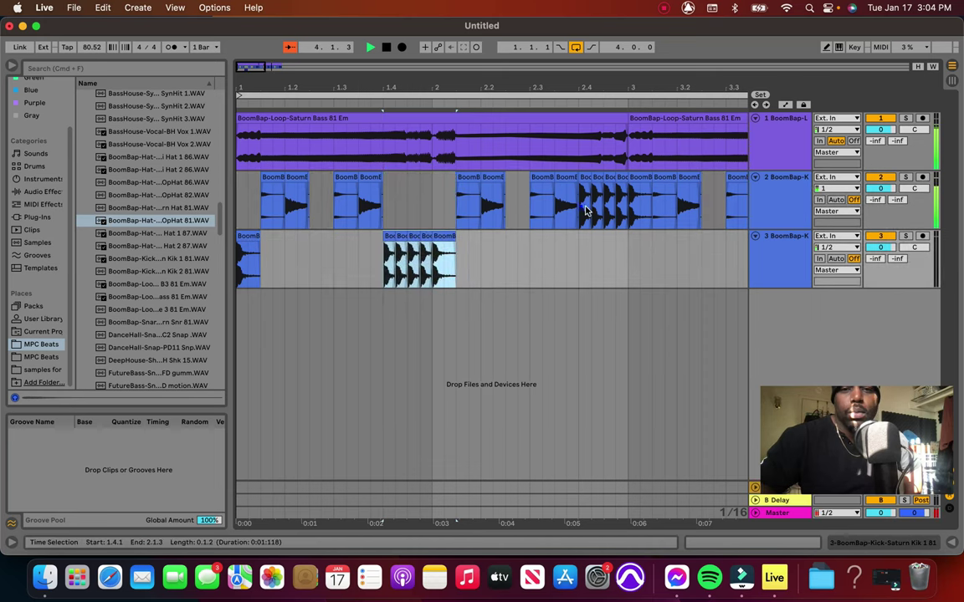
pyautogui.moveTo(586, 209); pyautogui.dragTo(641, 277)
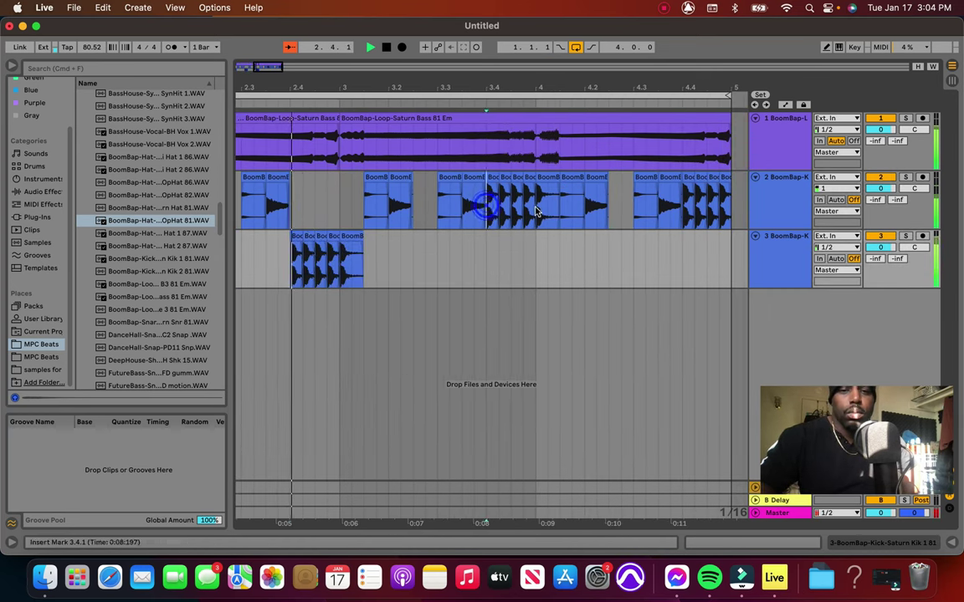
pyautogui.moveTo(488, 209); pyautogui.dragTo(552, 211)
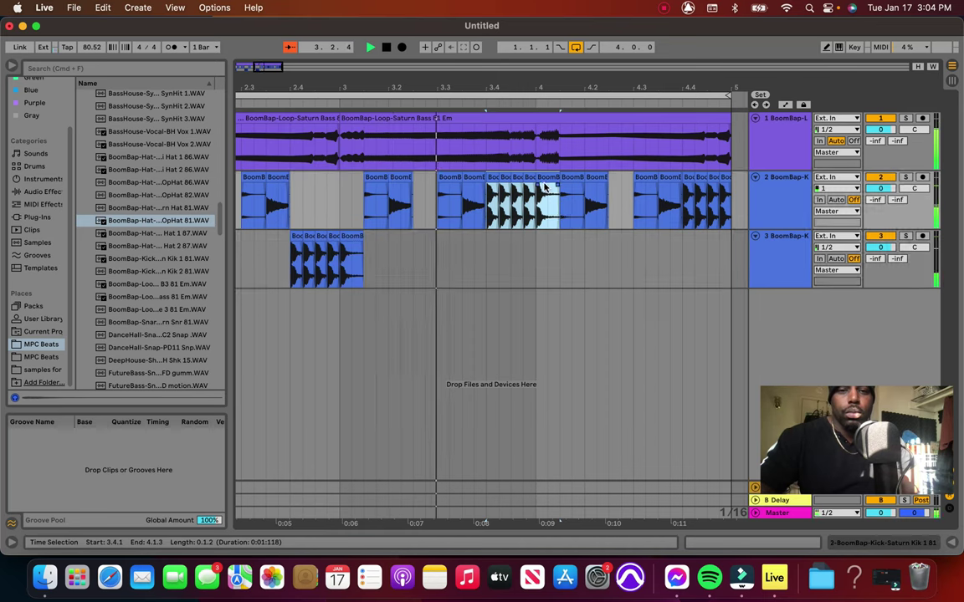
pyautogui.moveTo(543, 177); pyautogui.dragTo(545, 253)
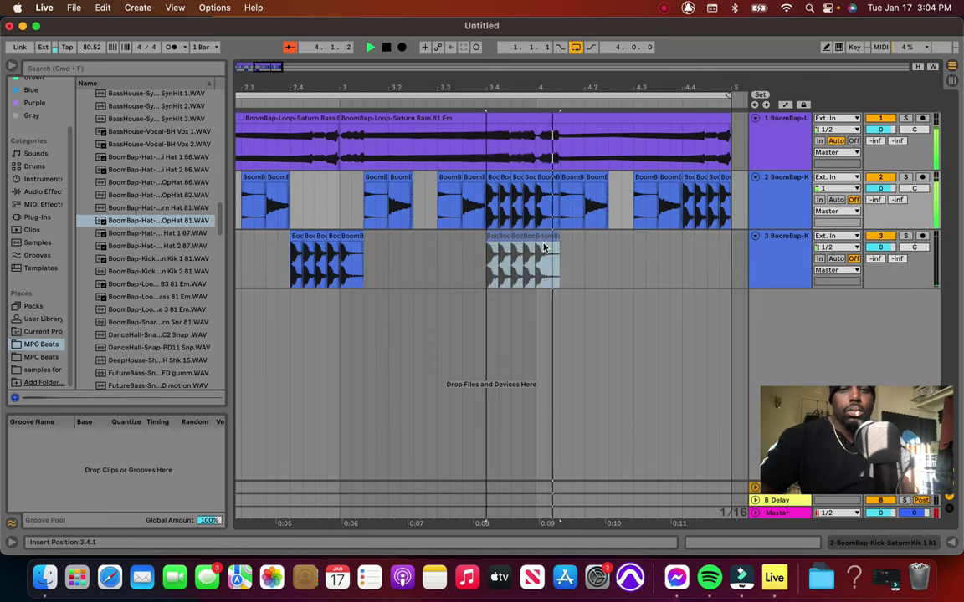
pyautogui.hscroll(4, 675, 207)
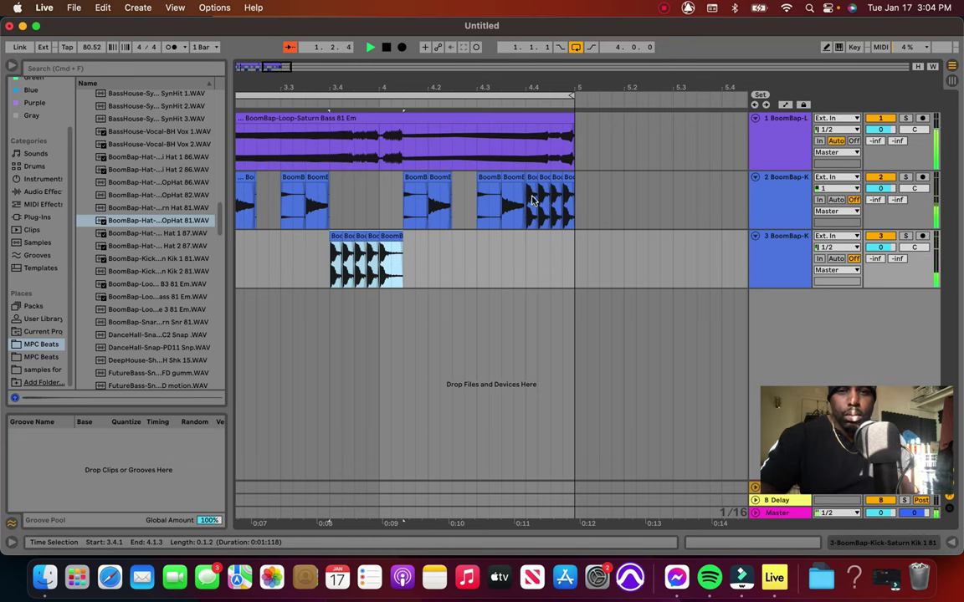
pyautogui.moveTo(526, 208); pyautogui.dragTo(558, 251)
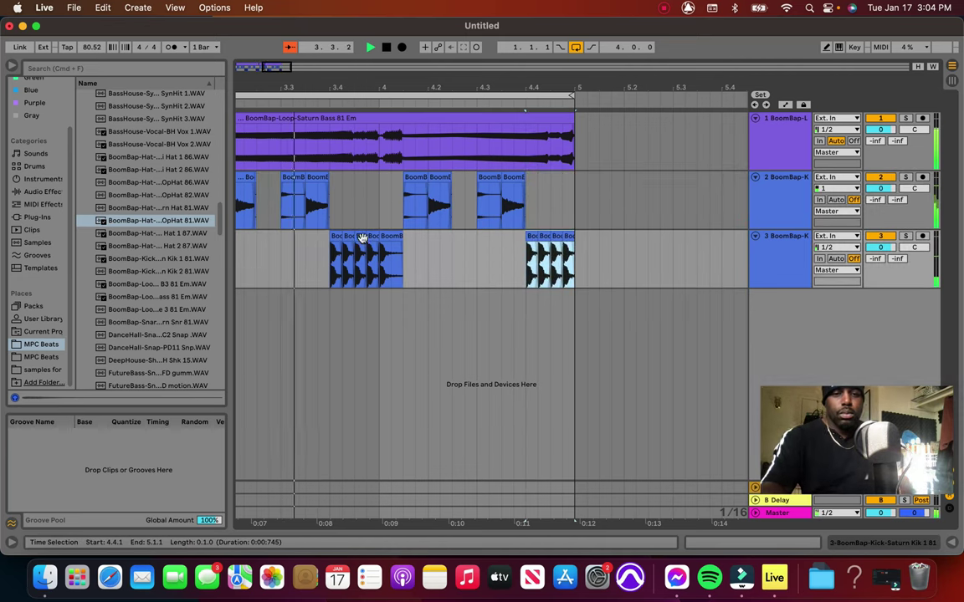
# Delete the kick clips at 3.4.3, 2.4.3 and 1.4.4 on the third track
pyautogui.doubleClick(372, 245)
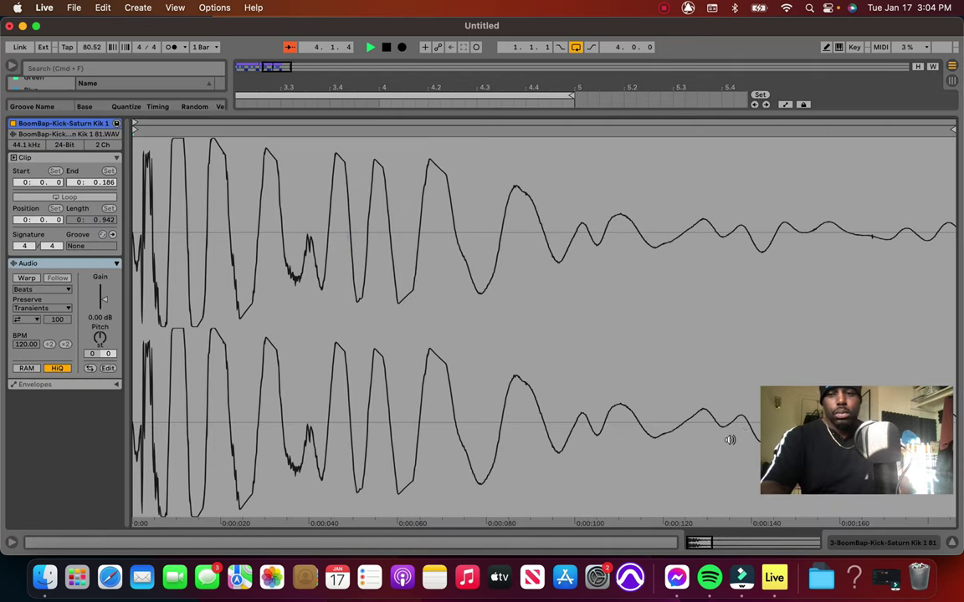
pyautogui.click(954, 546)
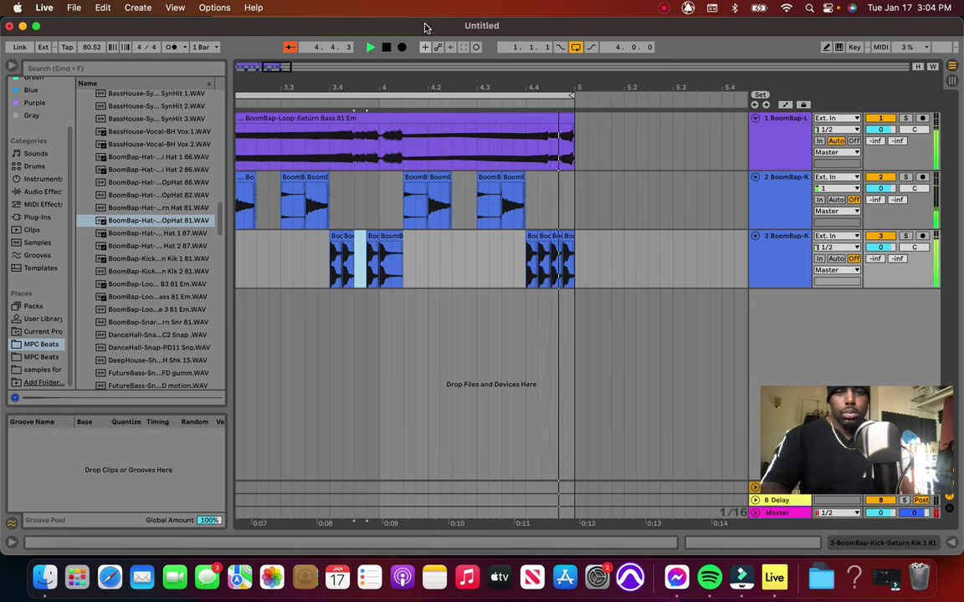
pyautogui.press('space')
pyautogui.hscroll(-10, 409, 226)
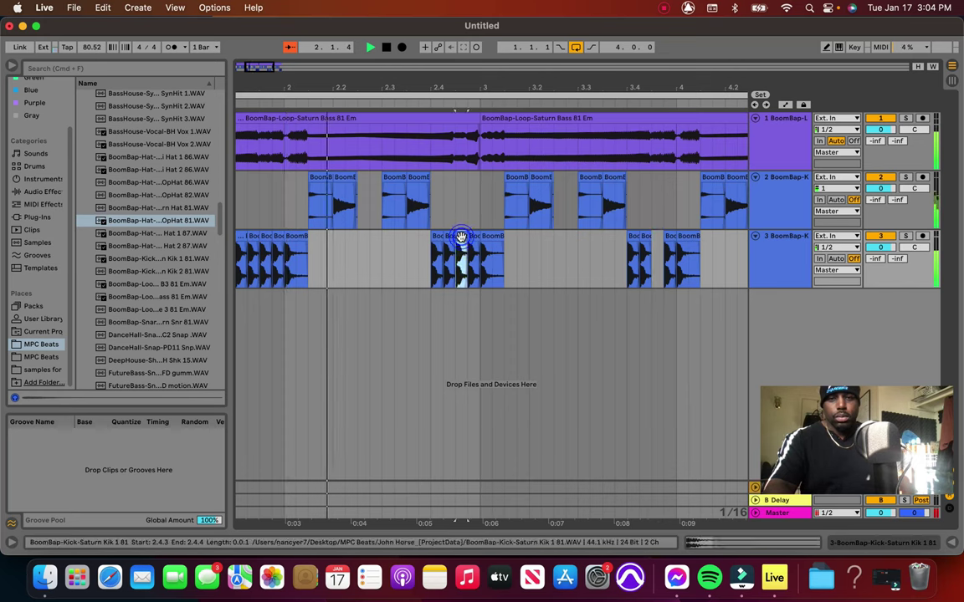
pyautogui.click(461, 243)
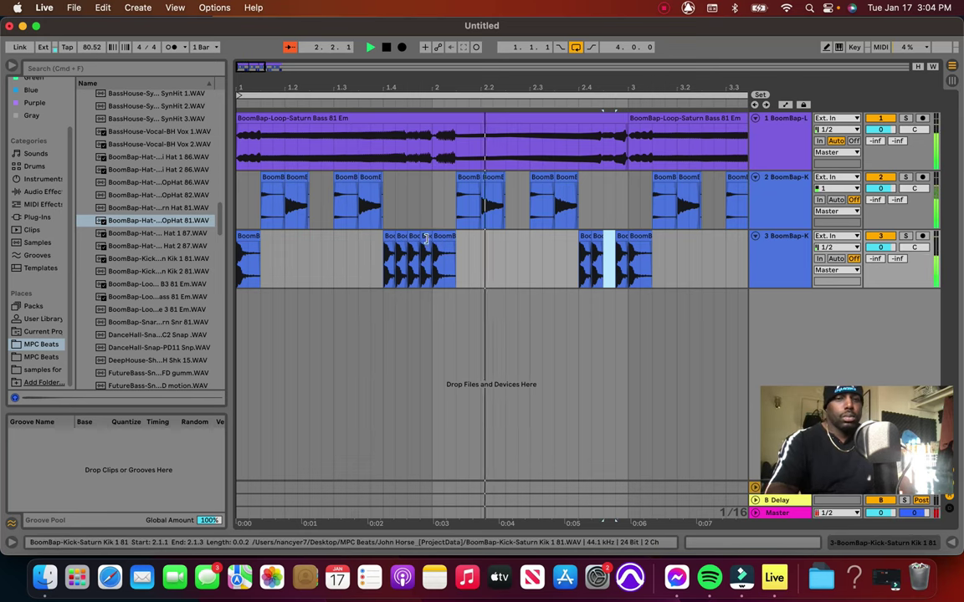
pyautogui.click(427, 237)
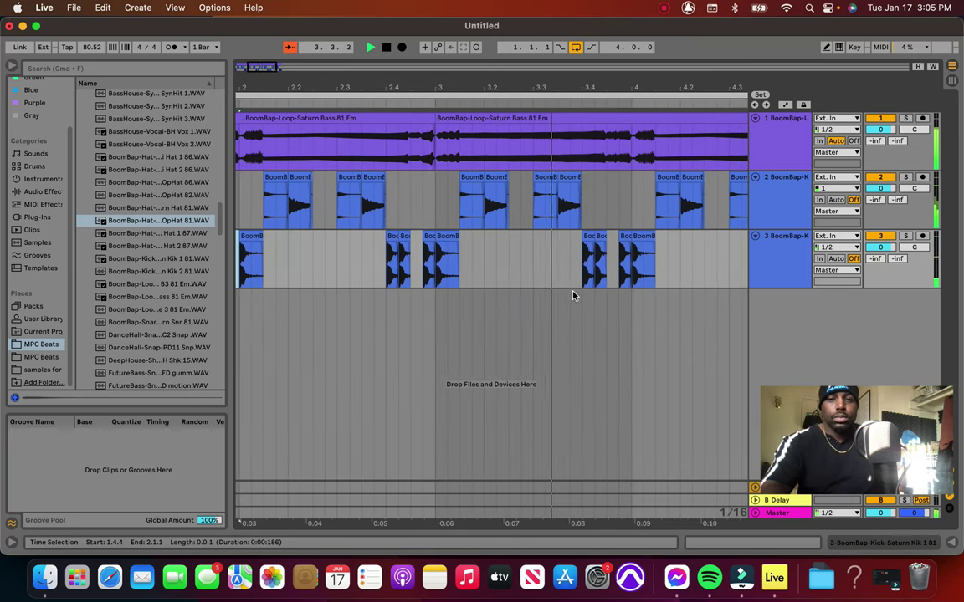
# Move the kick clip at 3.4.2 to 3.4.3 on the third track
pyautogui.click(609, 240)
pyautogui.click(618, 236)
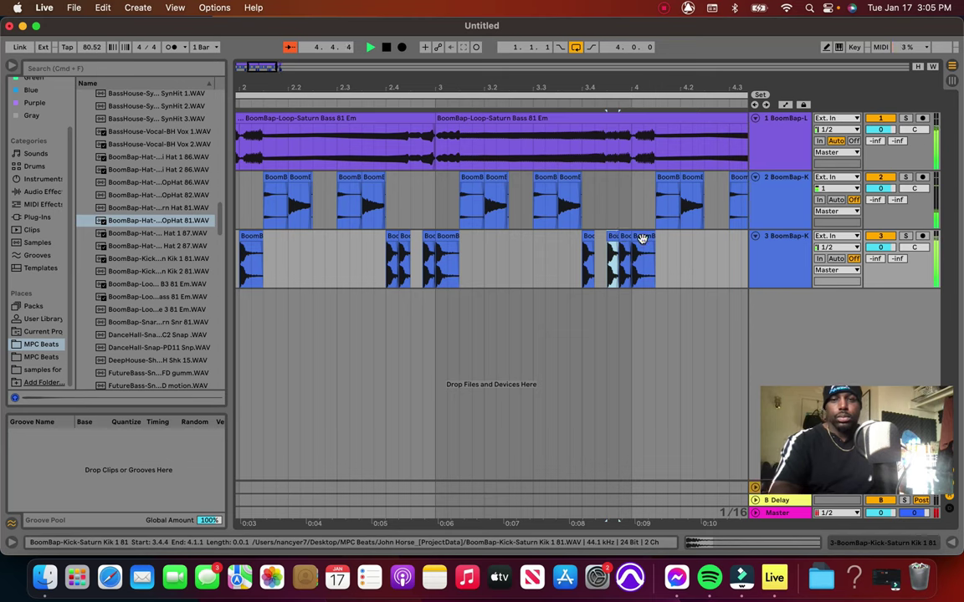
pyautogui.click(640, 238)
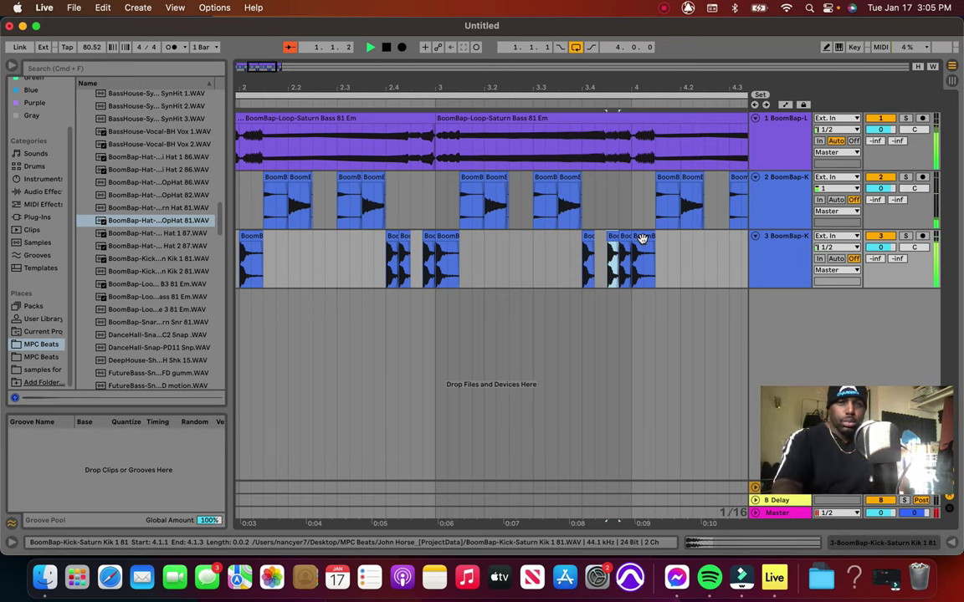
pyautogui.click(620, 267)
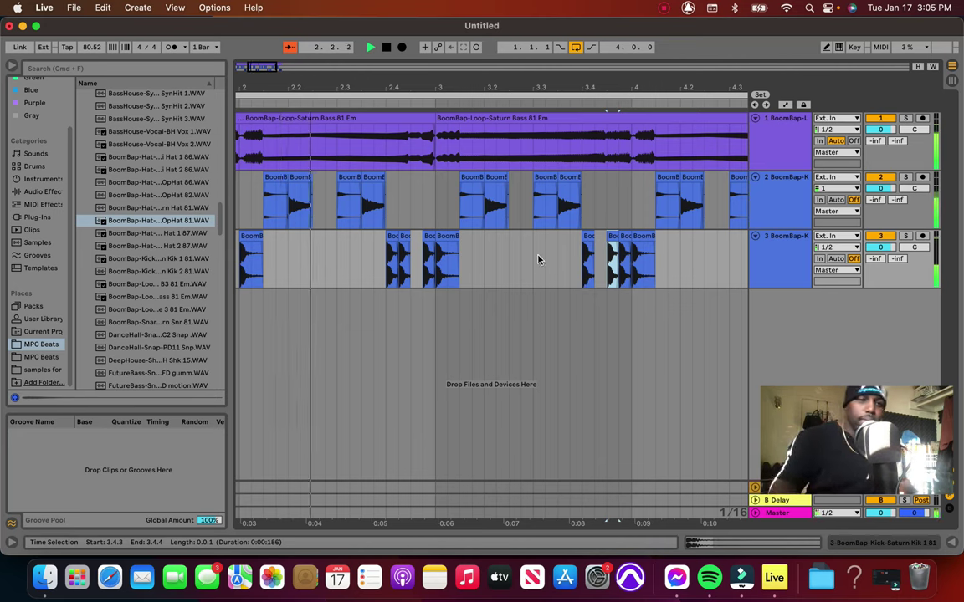
# Preview the BoomBap-Loop-Saturn Vibe 3 81 Em sample and place it at 1.1.1 on a new fourth audio track
pyautogui.click(139, 309)
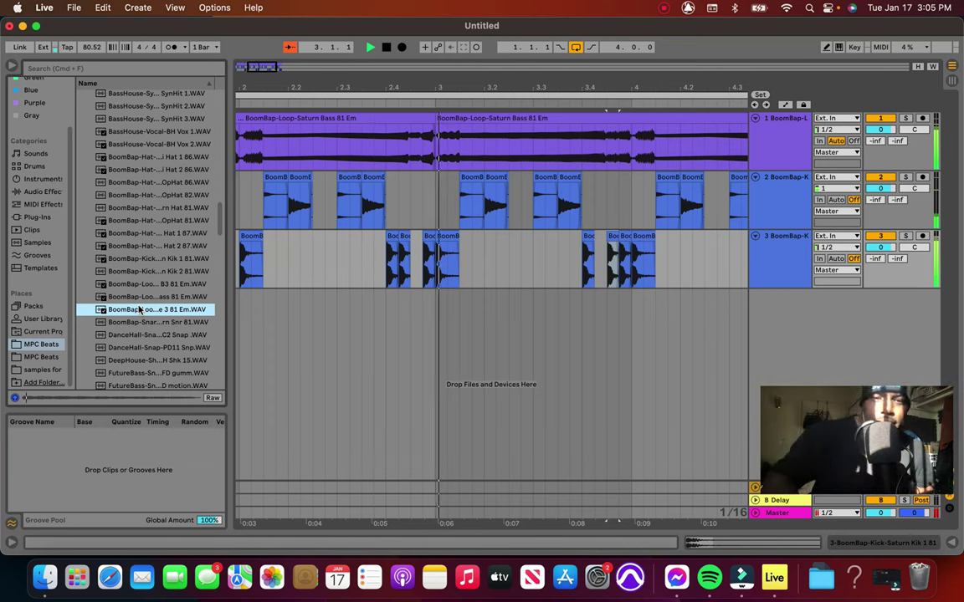
pyautogui.moveTo(223, 333); pyautogui.dragTo(248, 336)
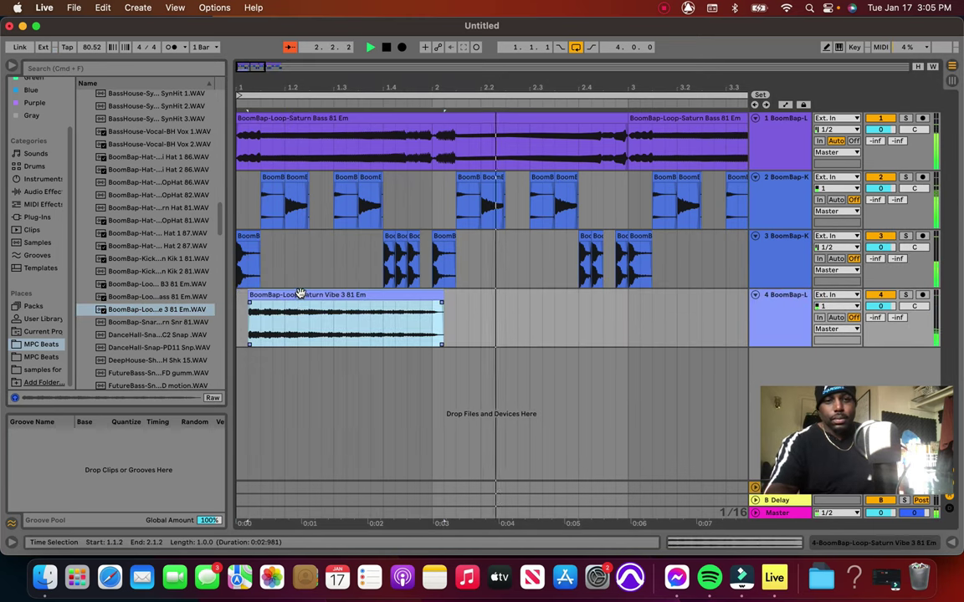
pyautogui.moveTo(299, 295)
pyautogui.mouseDown()
pyautogui.moveTo(285, 299)
pyautogui.moveTo(311, 294)
pyautogui.mouseUp()
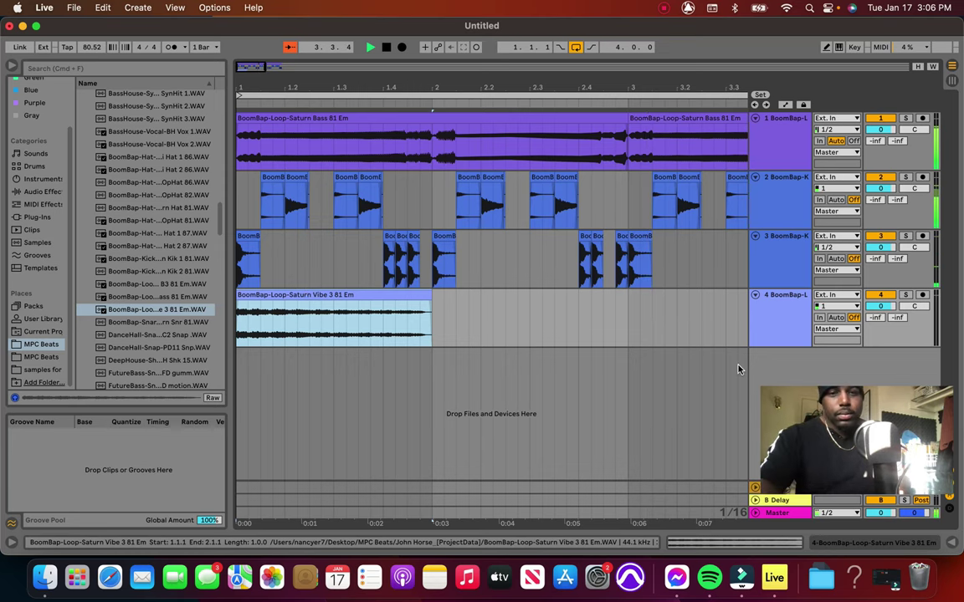
# Paste a copy of the Saturn Vibe clip at 3.1.1 on the fourth track and listen to the loop
pyautogui.click(627, 336)
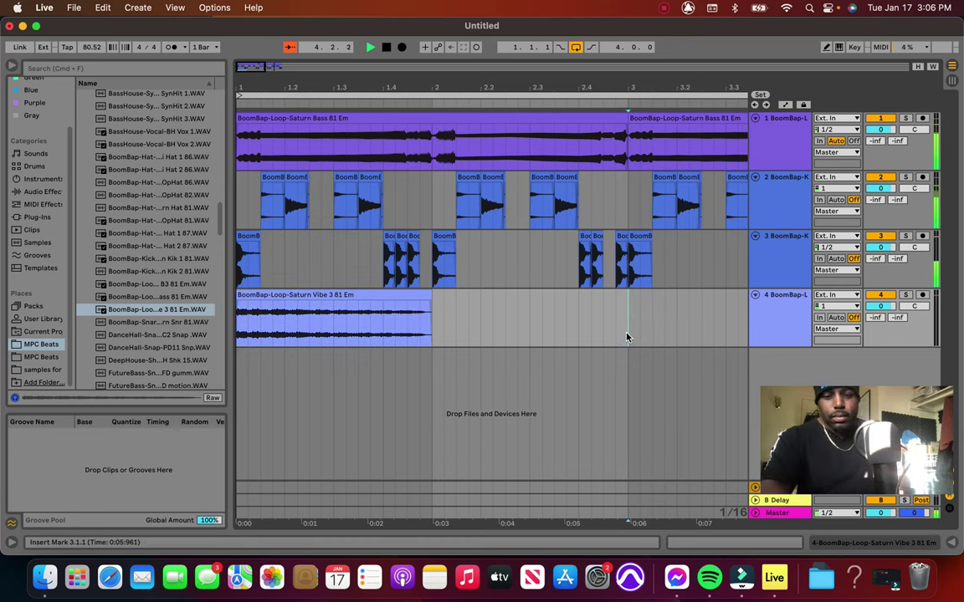
pyautogui.press('super+v')
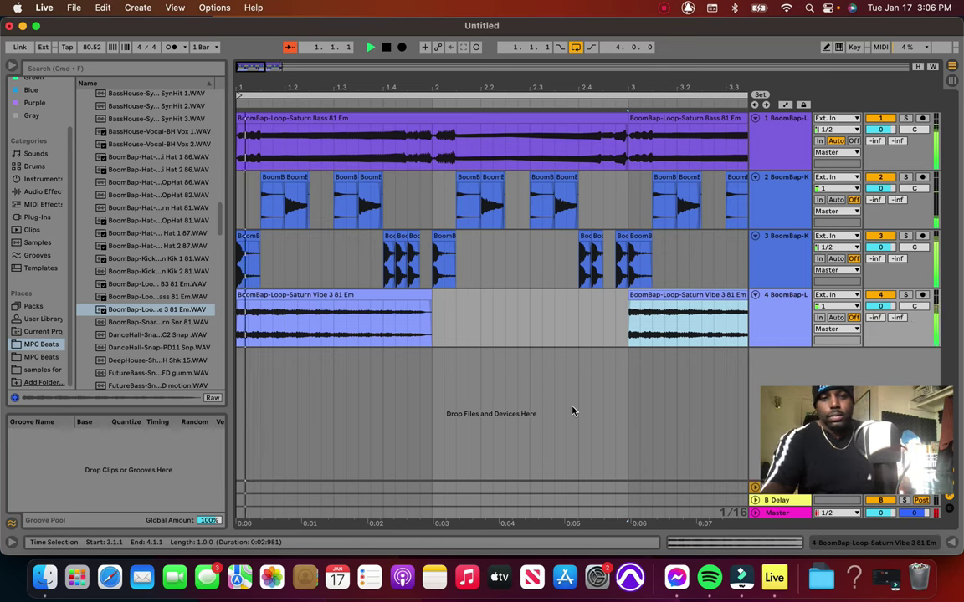
pyautogui.press('space')
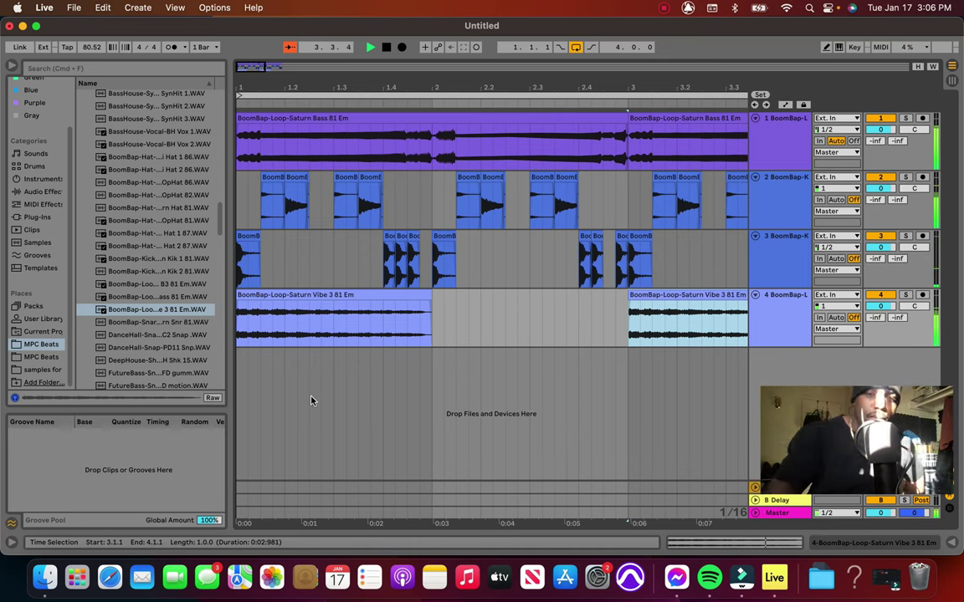
# Preview the DanceHall-Snap-MC2 Snap sample and place it at 1.2.1 on a new fifth audio track
pyautogui.click(138, 335)
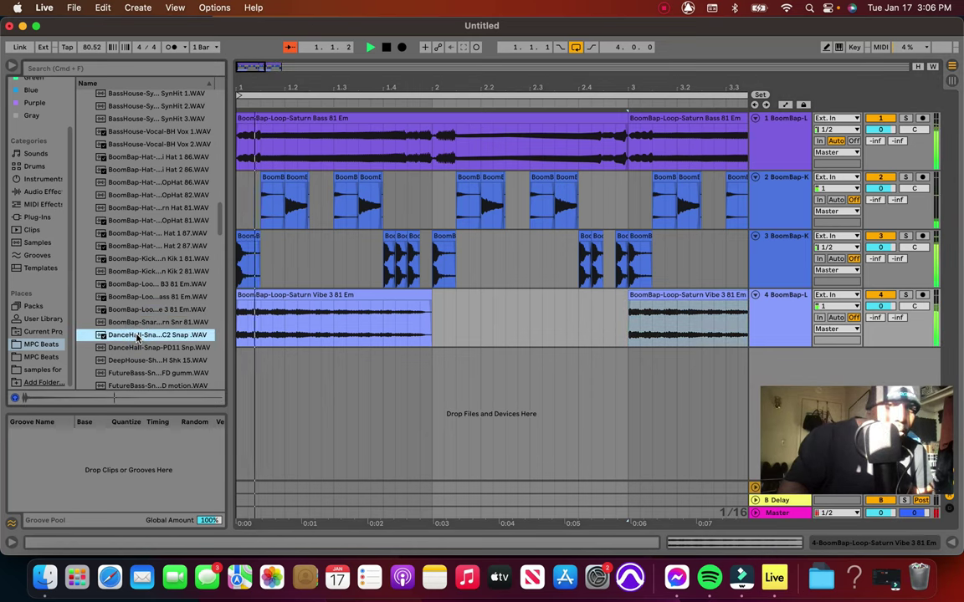
pyautogui.click(137, 336)
pyautogui.click(139, 336)
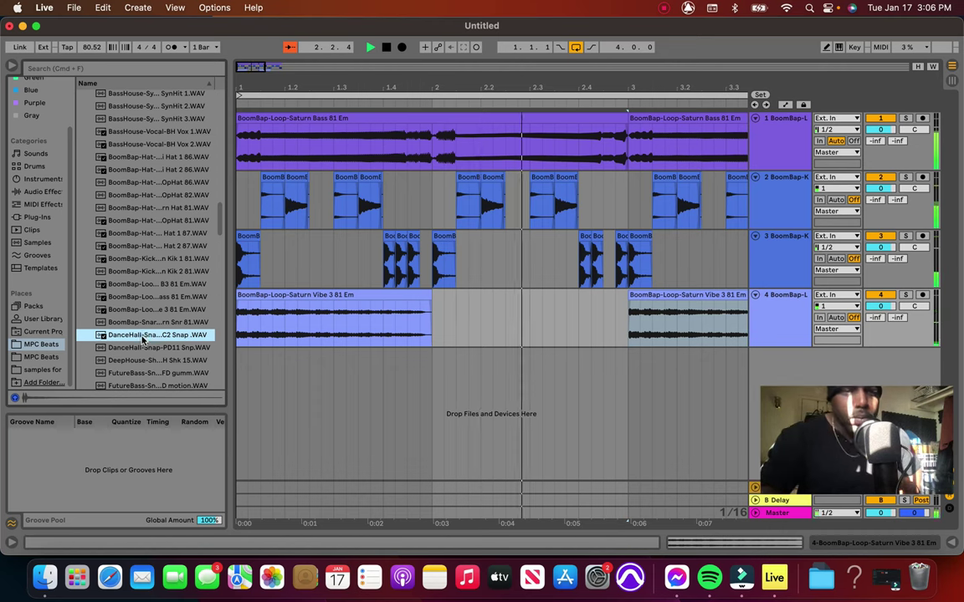
pyautogui.moveTo(142, 339); pyautogui.dragTo(310, 365)
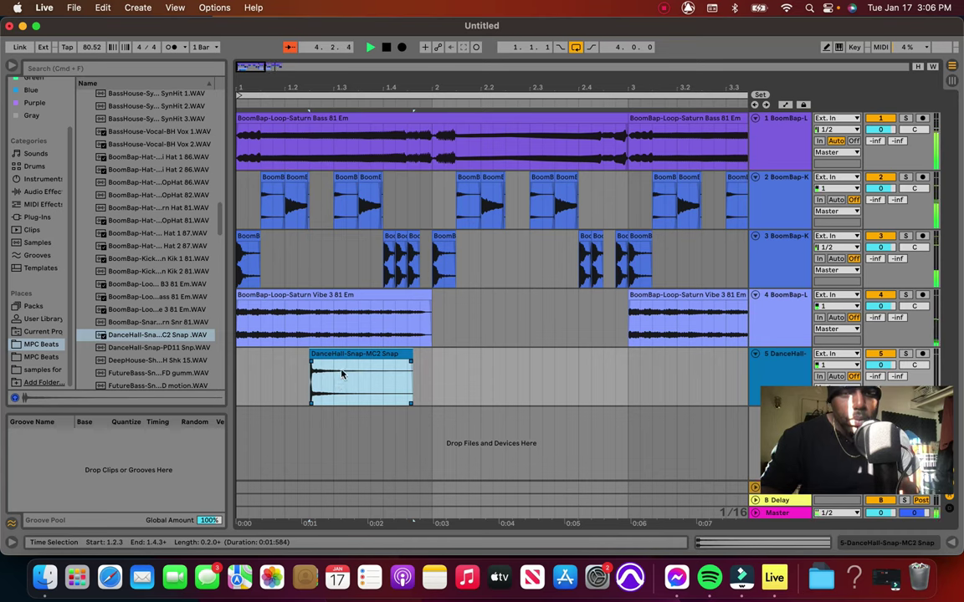
pyautogui.click(345, 357)
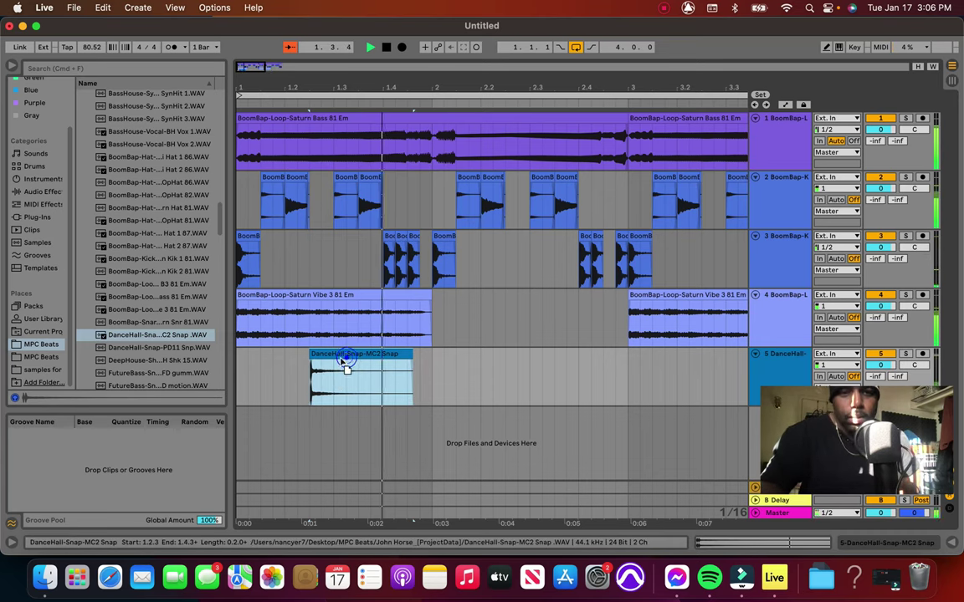
pyautogui.moveTo(344, 359); pyautogui.dragTo(300, 351)
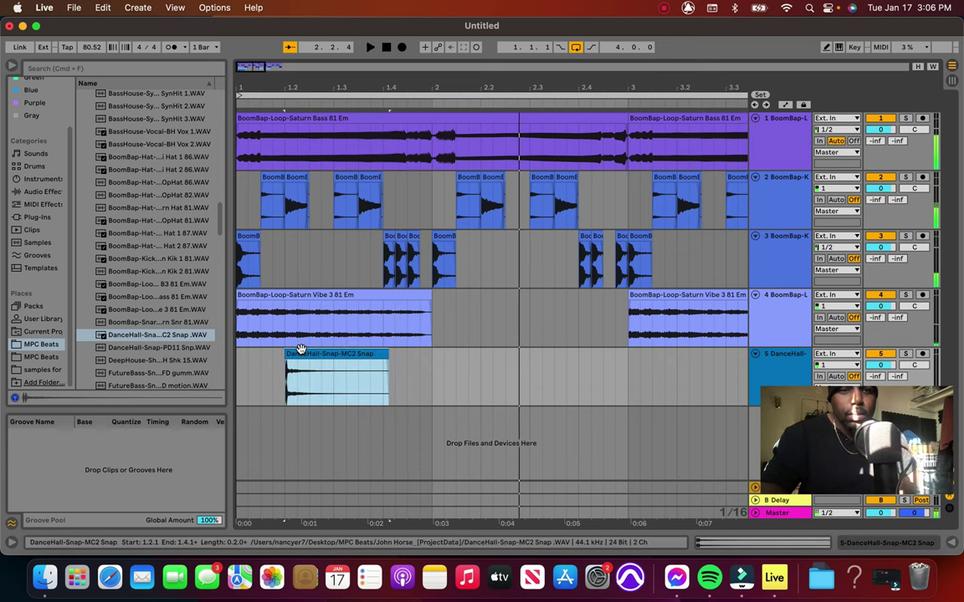
# Listen to the beat from 1.1.1 and paste a copy of the snap clip at 2.4.3 on the fifth track
pyautogui.click(238, 382)
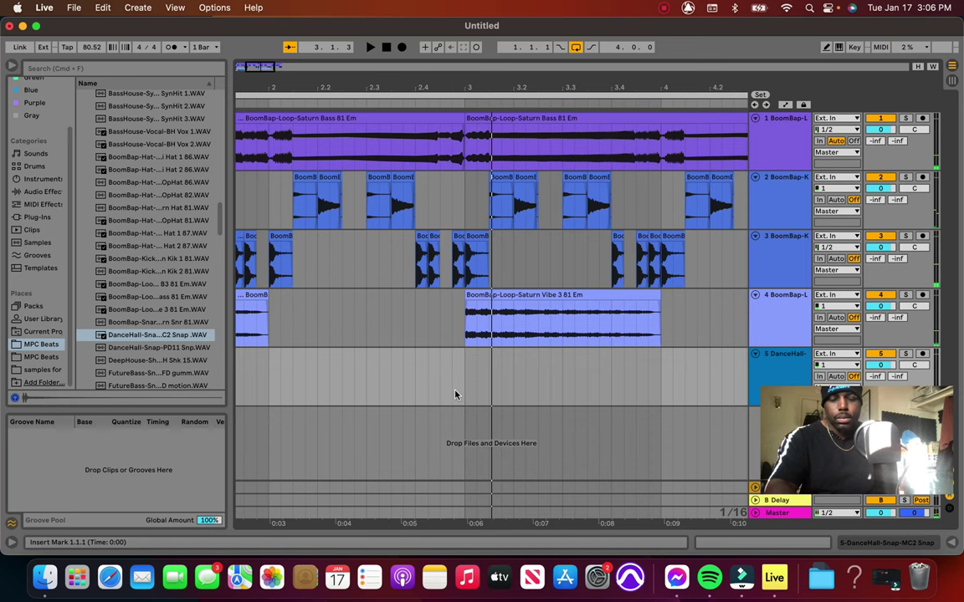
pyautogui.hscroll(-5, 456, 394)
pyautogui.click(354, 358)
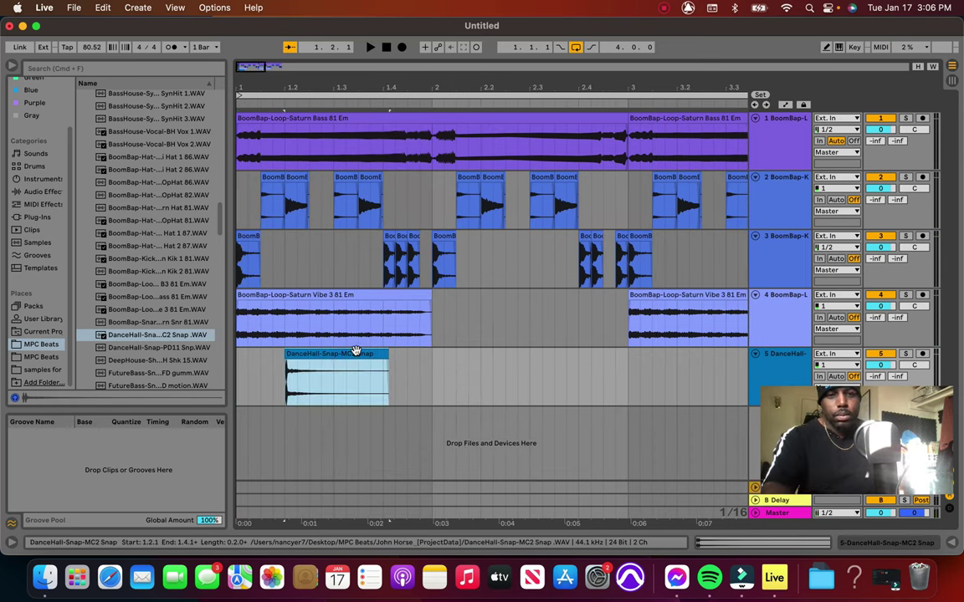
pyautogui.click(238, 373)
pyautogui.press('space')
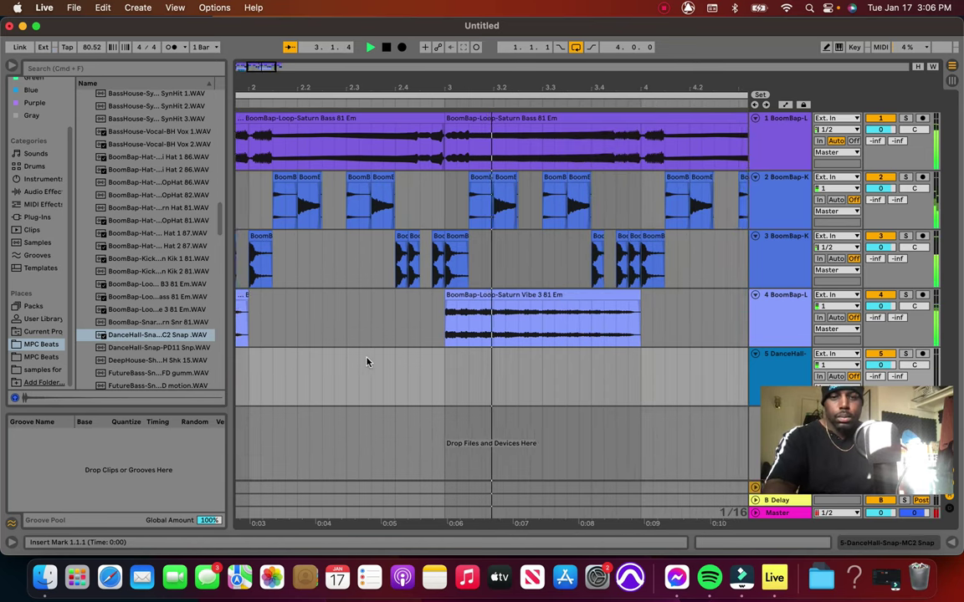
pyautogui.press('space')
pyautogui.click(405, 389)
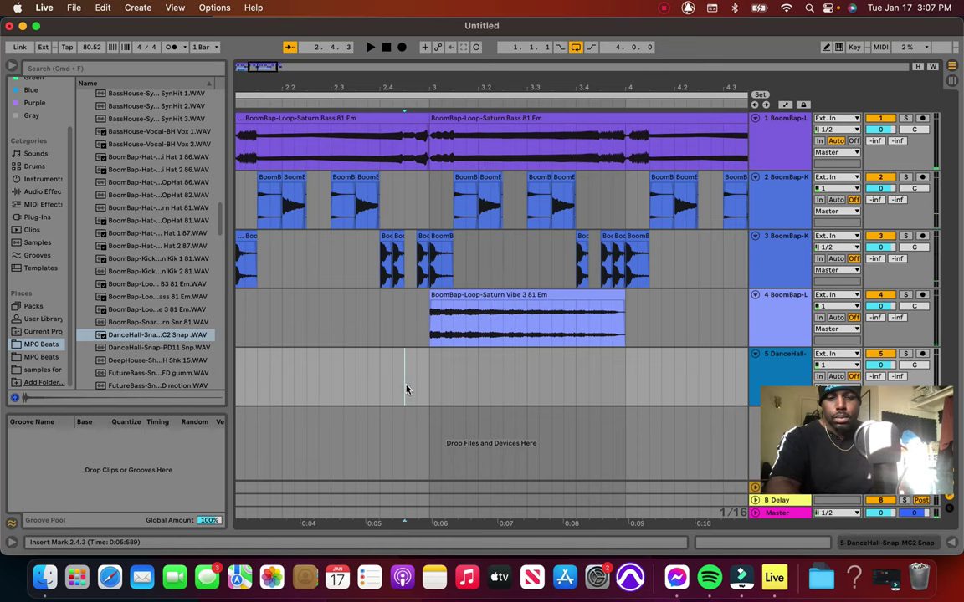
pyautogui.press('super+v')
pyautogui.press('space')
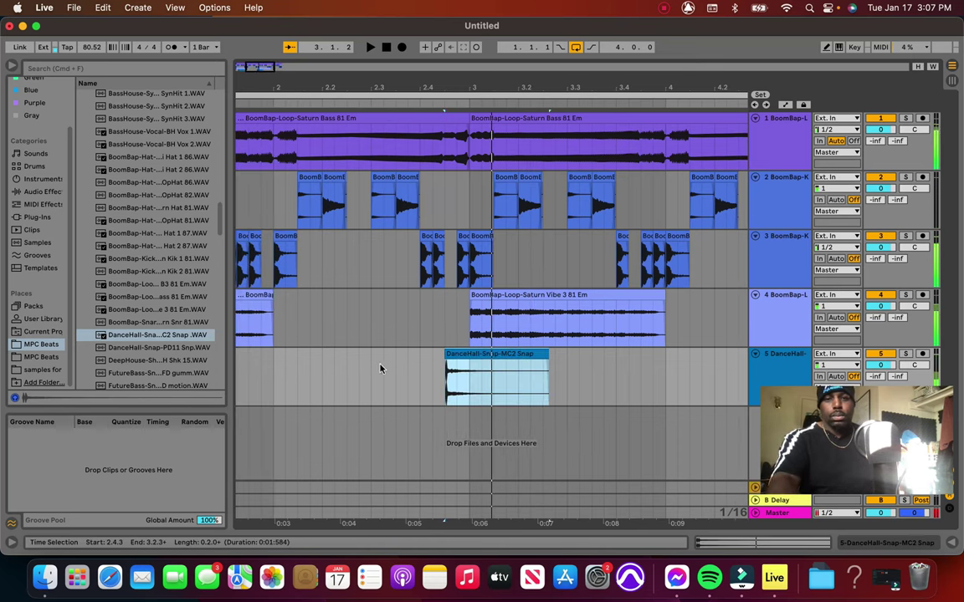
# Move the first snap clip to 1.4.4 on the fifth track and play the beat from 1.1.1
pyautogui.hscroll(-5, 304, 373)
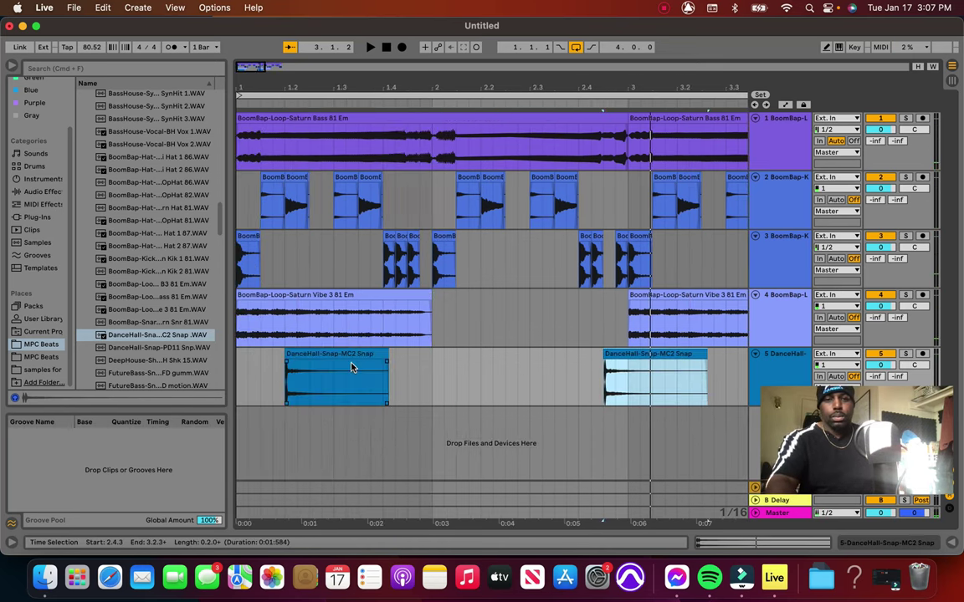
pyautogui.moveTo(339, 354); pyautogui.dragTo(487, 374)
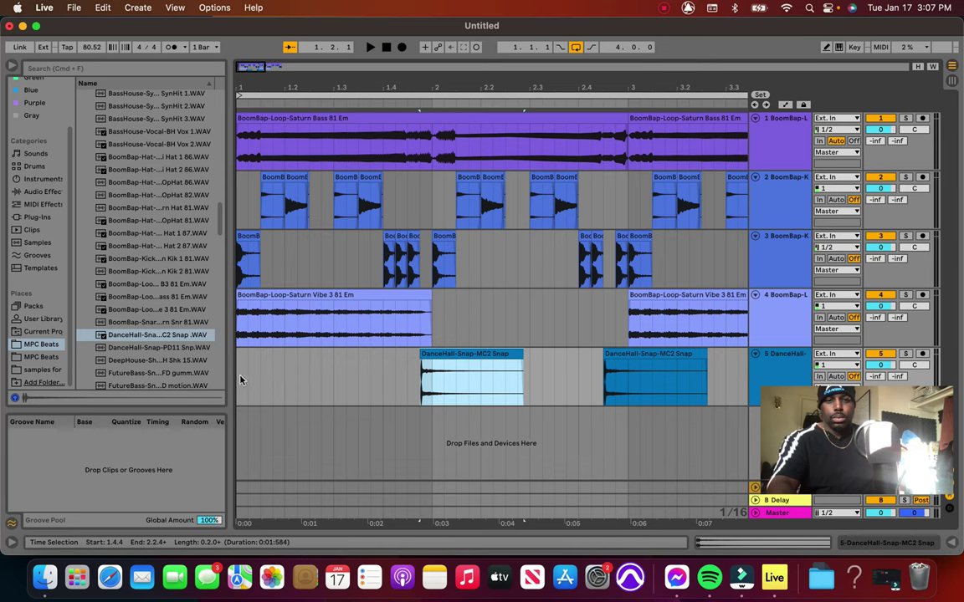
pyautogui.click(237, 380)
pyautogui.press('space')
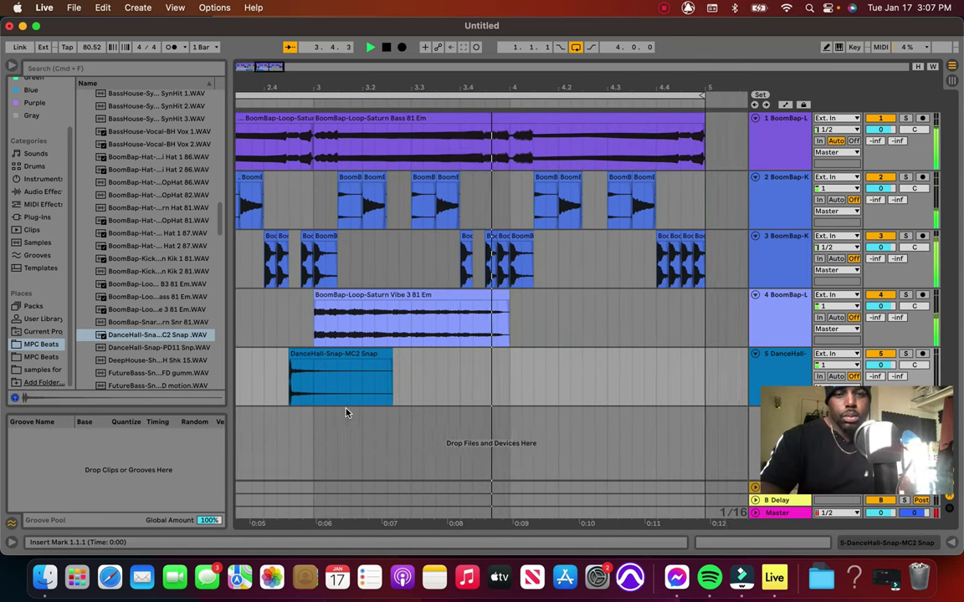
pyautogui.press('space')
# Copy the snap clip at 2.4.3 and place the duplicate at 3.4.2 on the fifth track
pyautogui.click(299, 353)
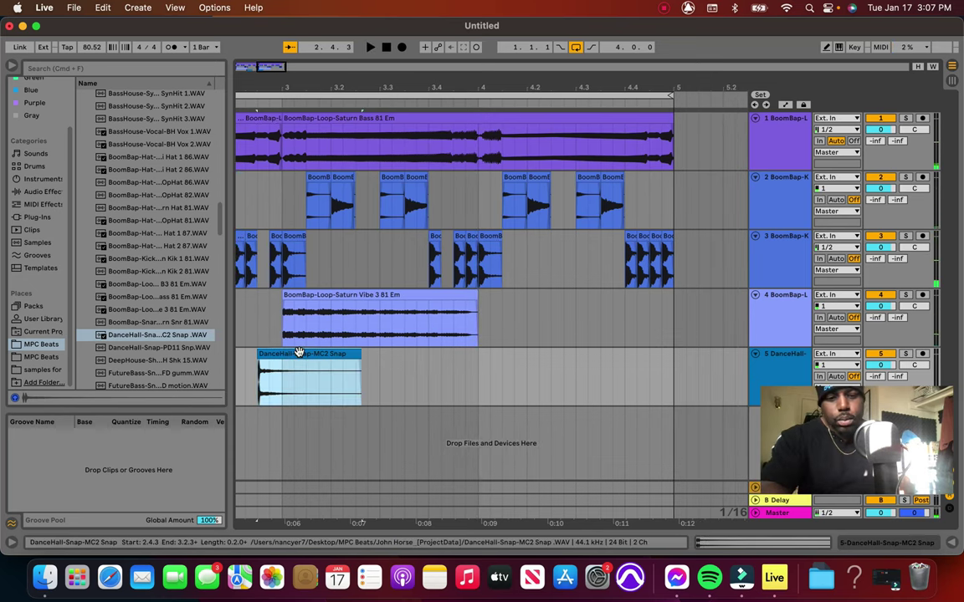
pyautogui.click(447, 376)
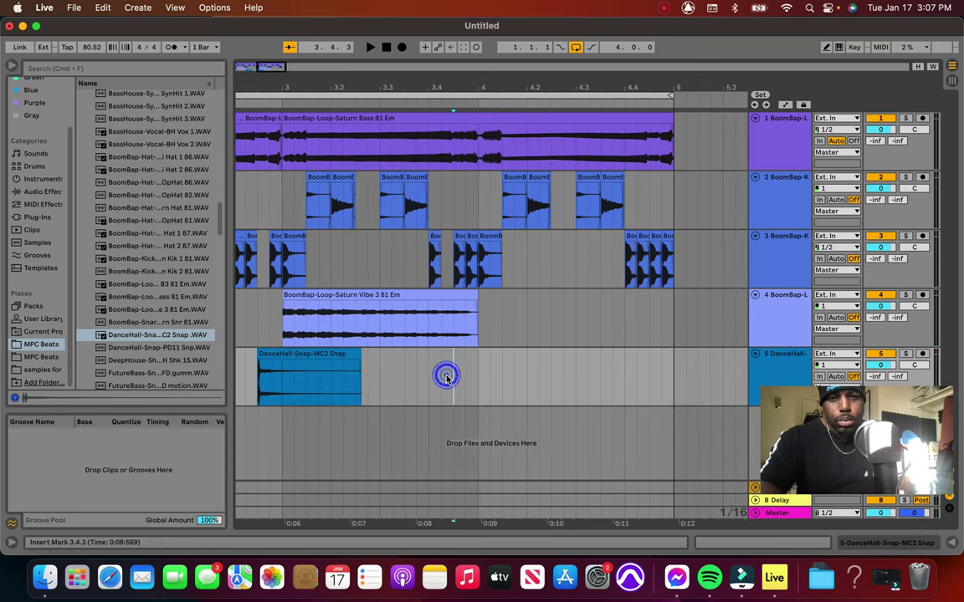
pyautogui.press('super+v')
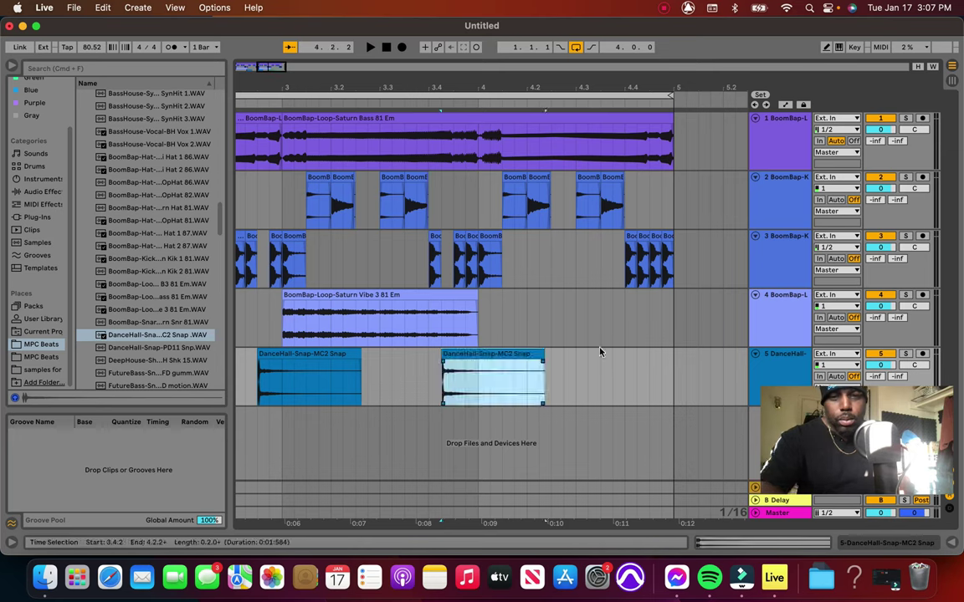
pyautogui.click(551, 367)
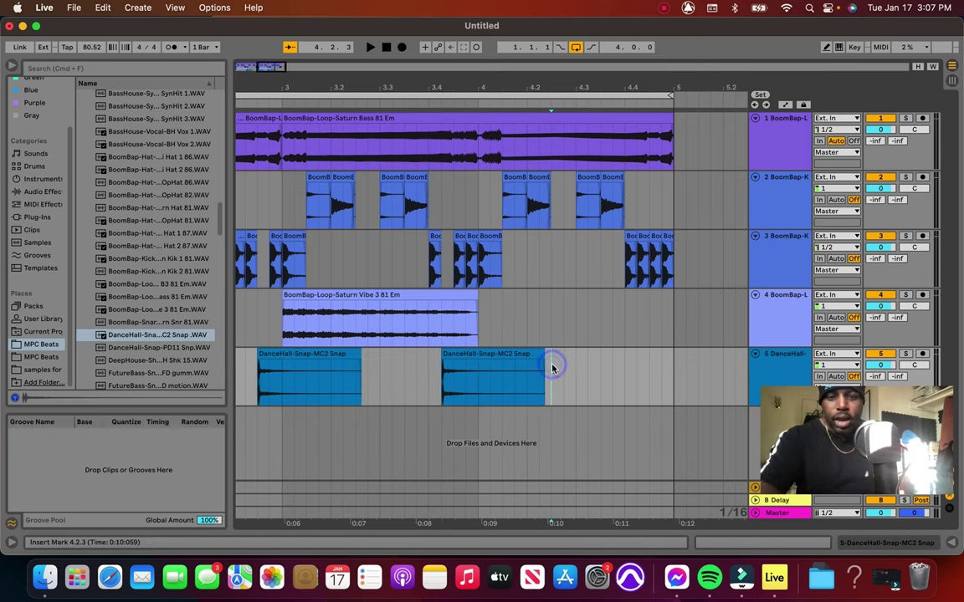
pyautogui.press('super+v')
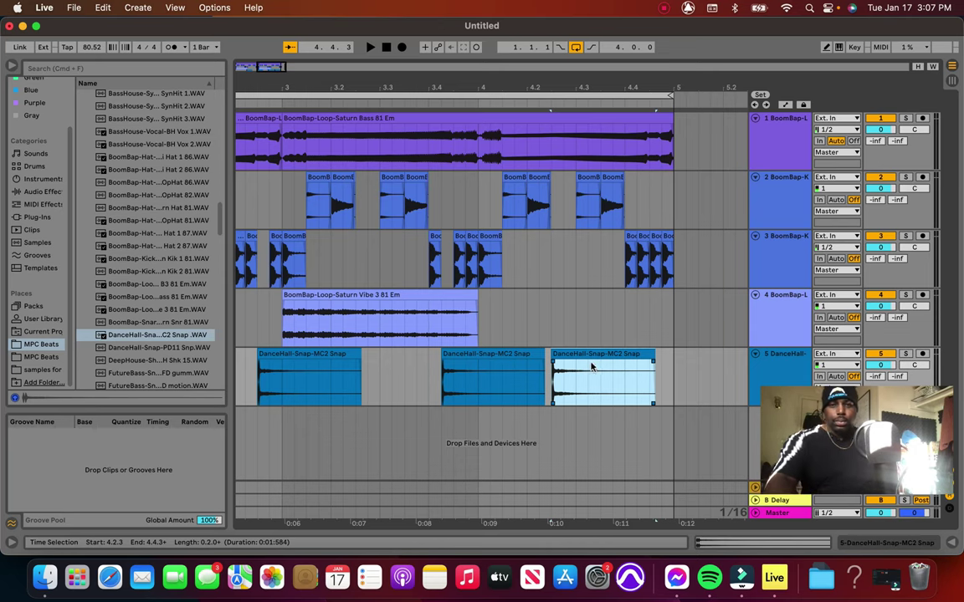
pyautogui.press('Delete')
# Shorten the first snap clip on the fifth track to end at 2.2.1 and play the beat from 1.1.1
pyautogui.hscroll(-5, 596, 355)
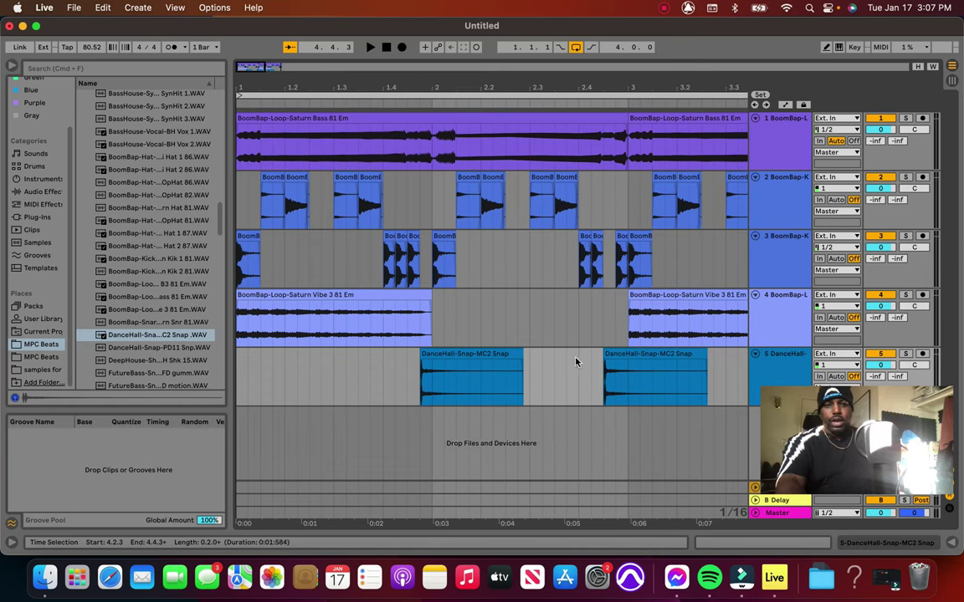
pyautogui.hscroll(4, 608, 270)
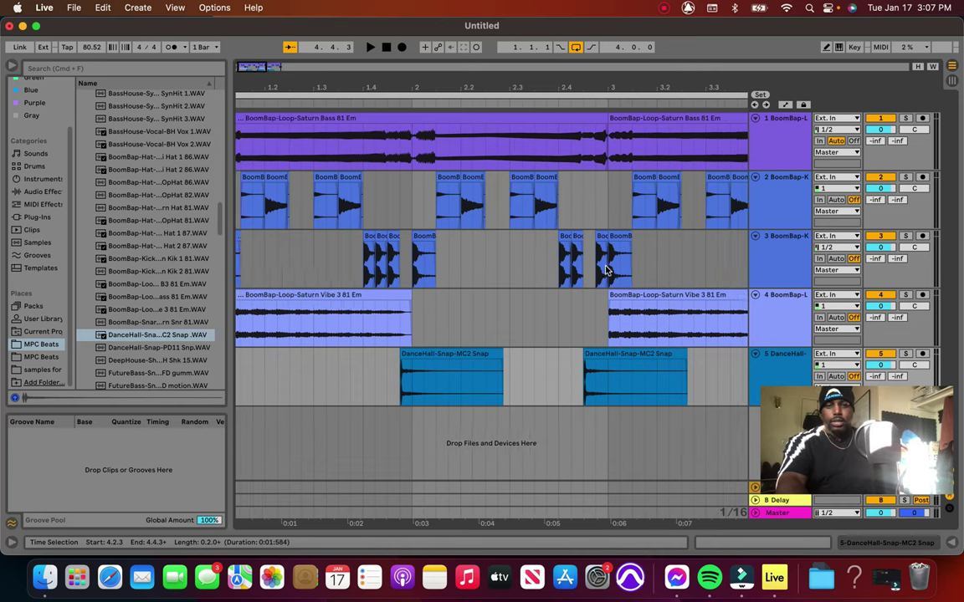
pyautogui.hscroll(-5, 693, 249)
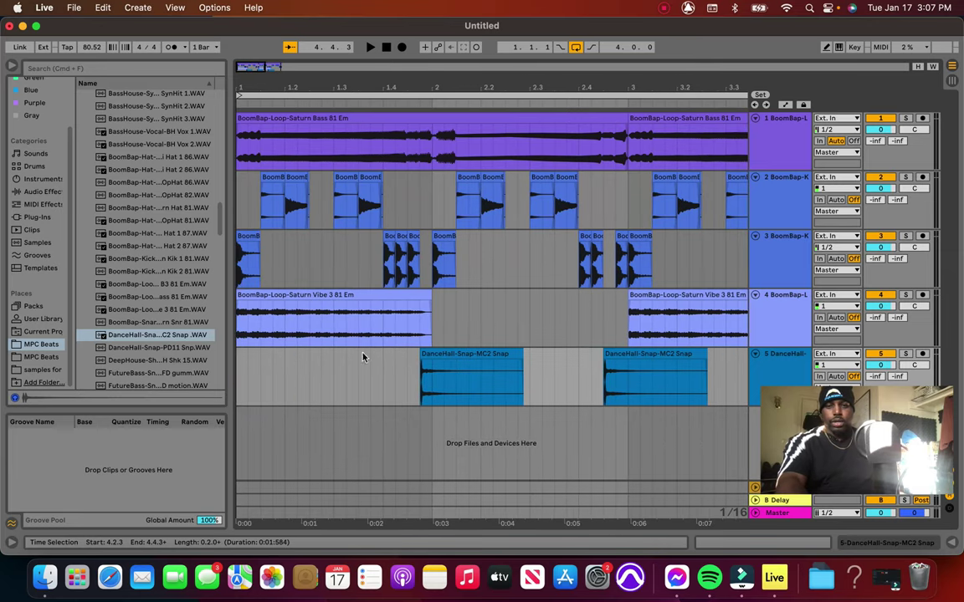
pyautogui.click(481, 383)
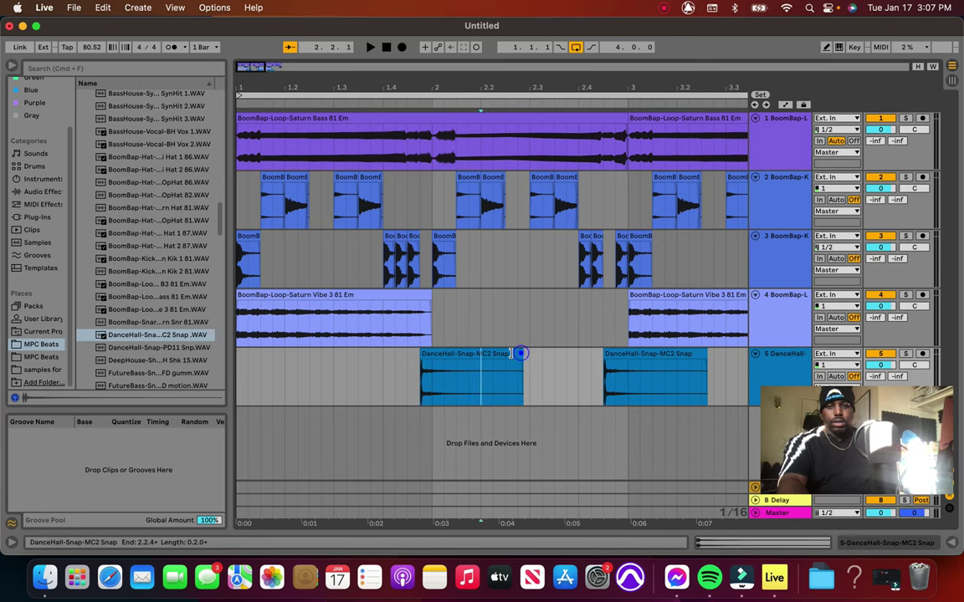
pyautogui.moveTo(510, 353); pyautogui.dragTo(480, 359)
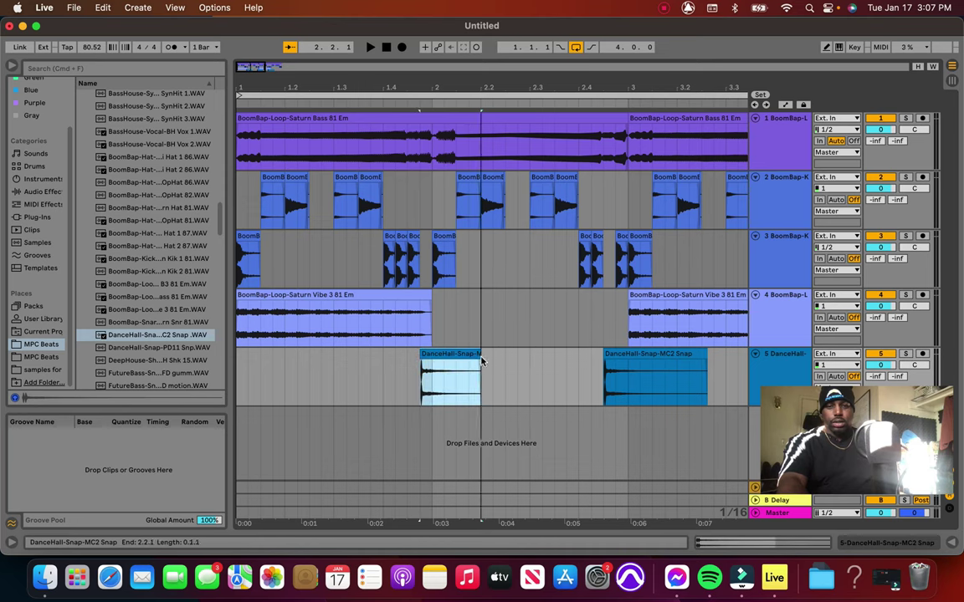
pyautogui.click(241, 372)
pyautogui.press('space')
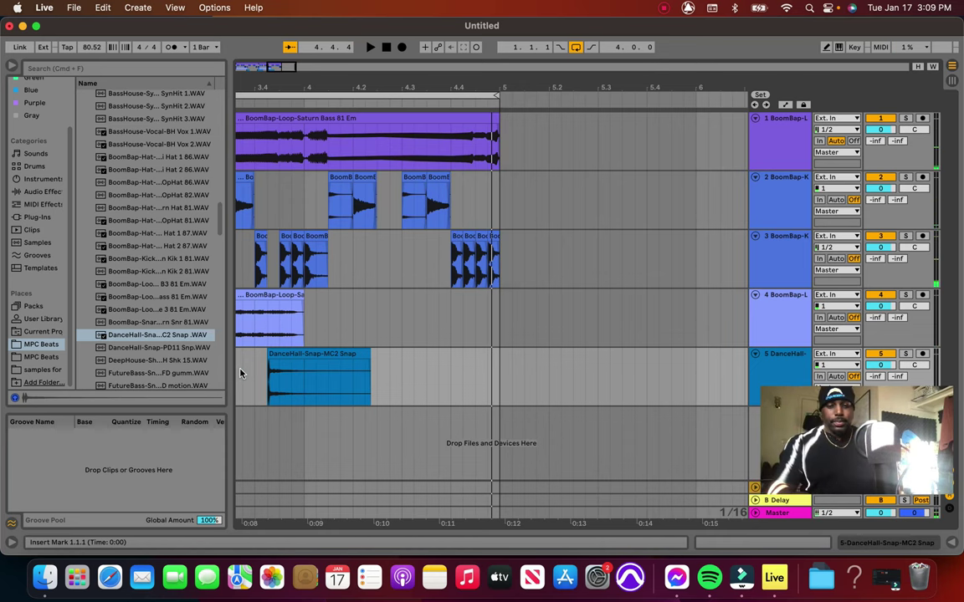
pyautogui.press('space')
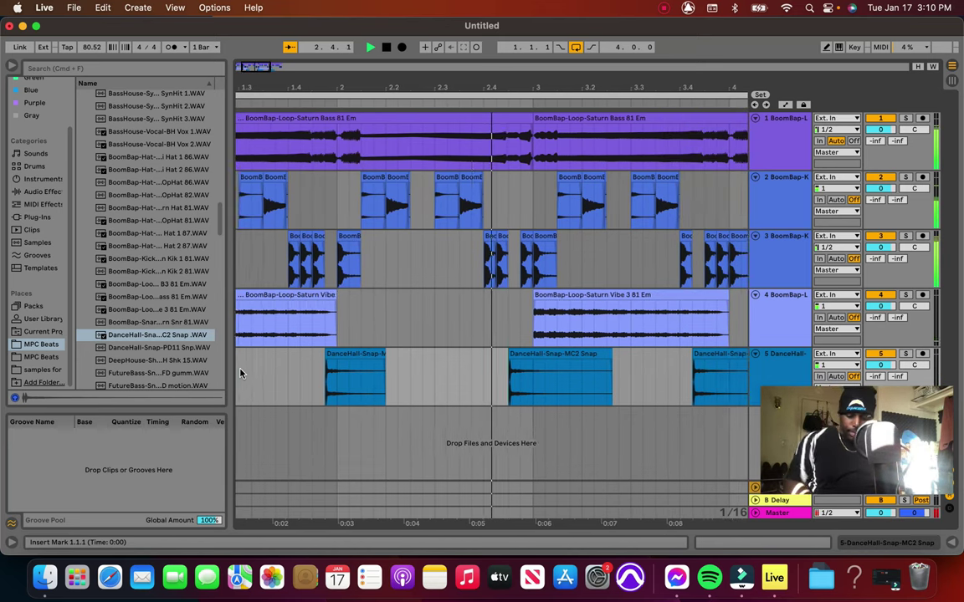
# Audition Guitar & Plucked instrument rack presets from Basic Flange Harp to Kyoto Pluck, including the nylon guitar, Basic Shamisen and FM Pluck Guitar
pyautogui.click(35, 179)
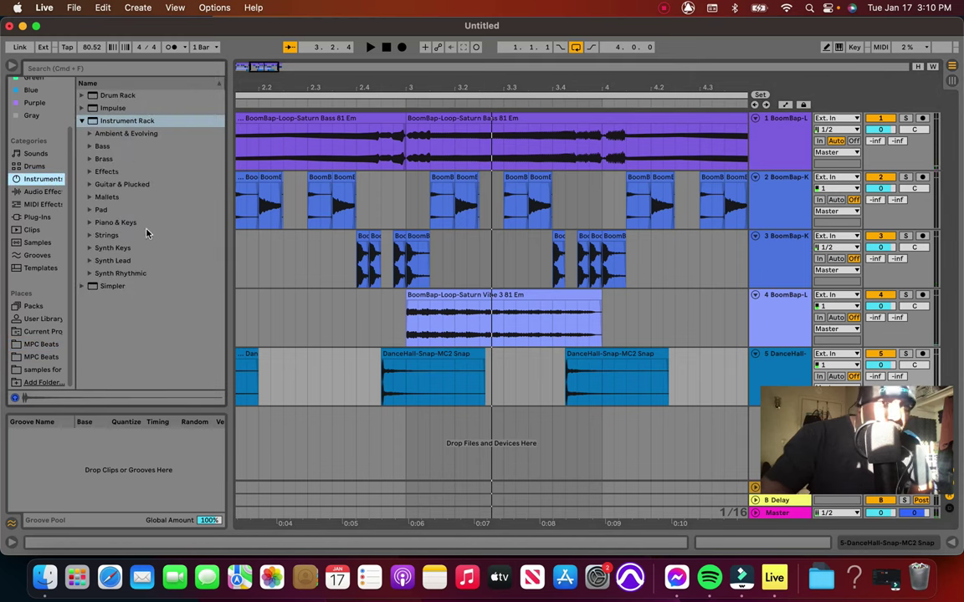
pyautogui.click(89, 185)
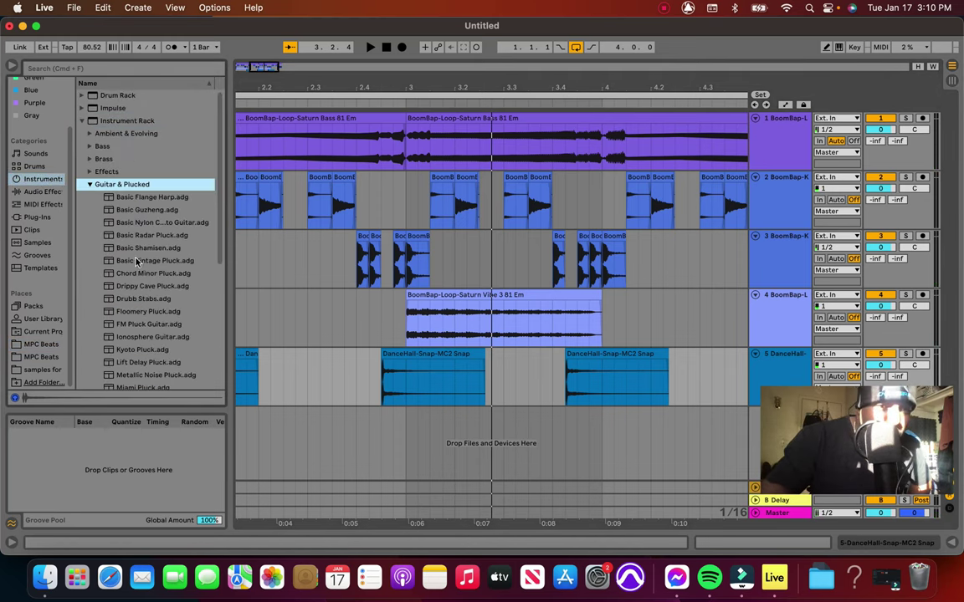
pyautogui.click(145, 223)
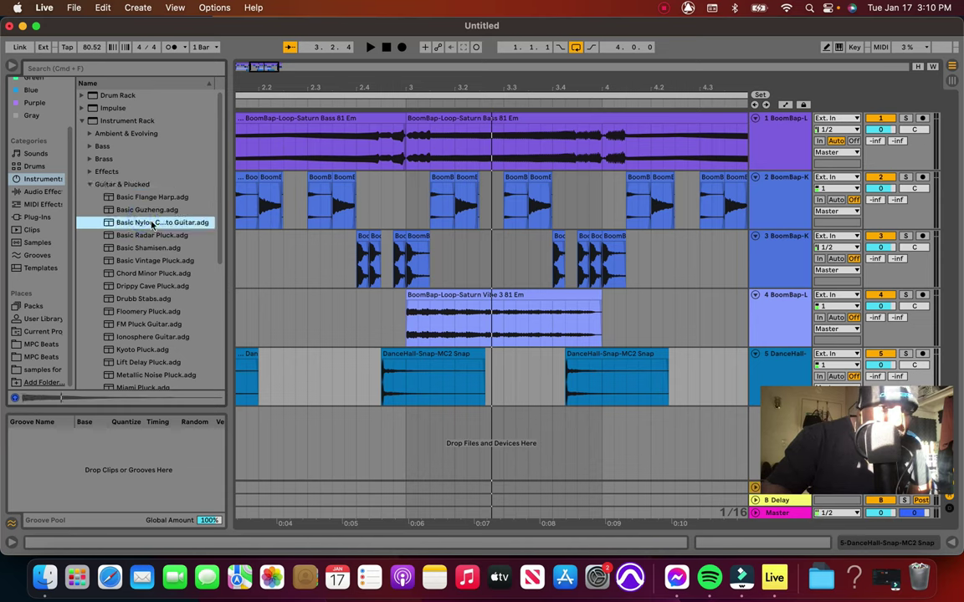
pyautogui.scroll(-3, 153, 288)
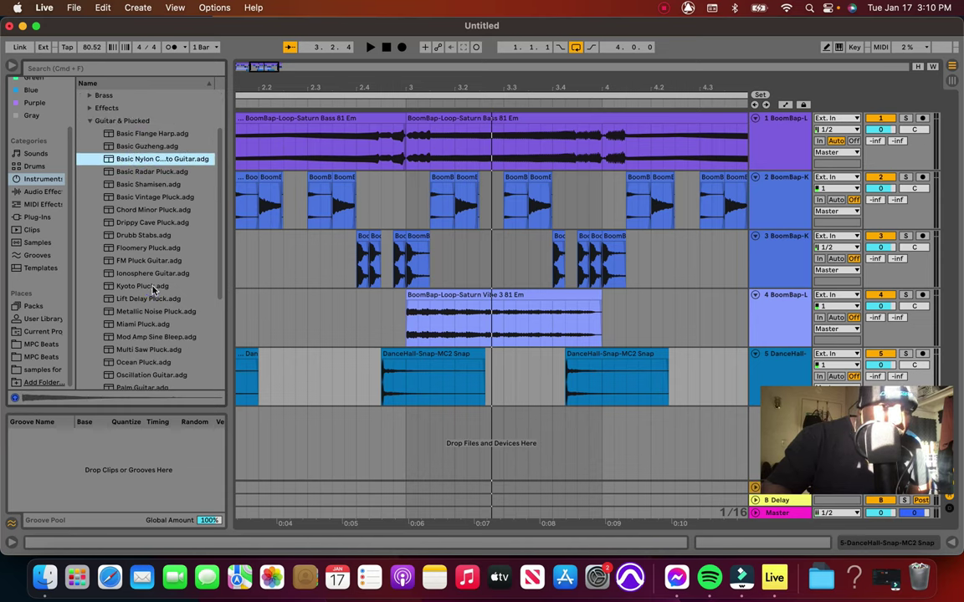
pyautogui.click(148, 285)
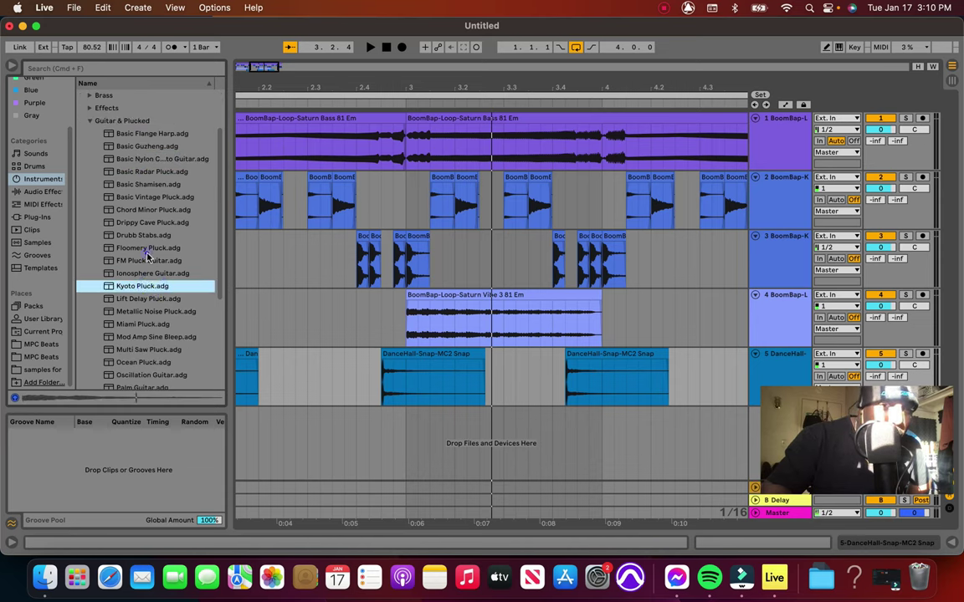
pyautogui.click(146, 249)
pyautogui.click(148, 263)
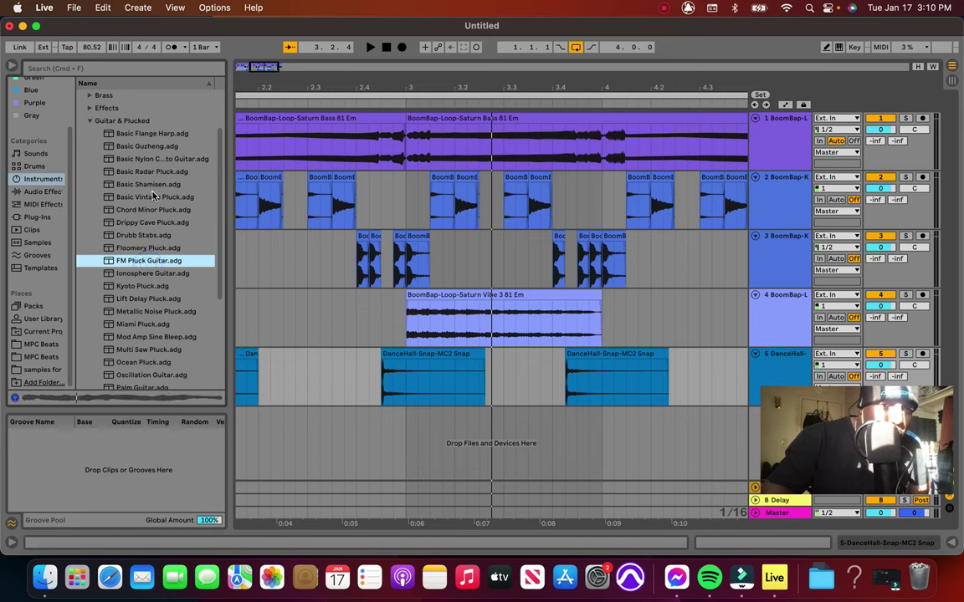
pyautogui.click(153, 196)
pyautogui.click(154, 183)
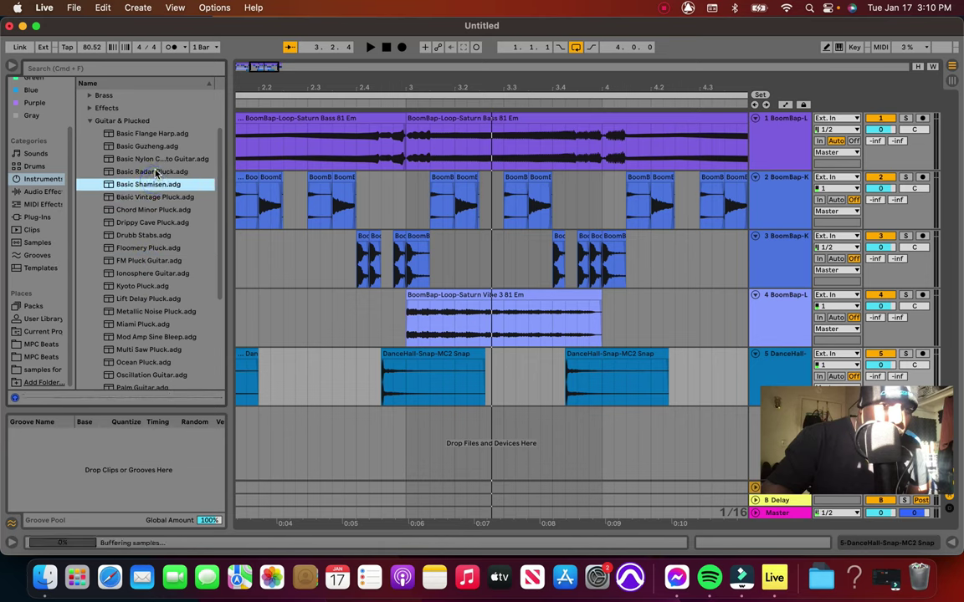
pyautogui.click(155, 172)
pyautogui.click(155, 147)
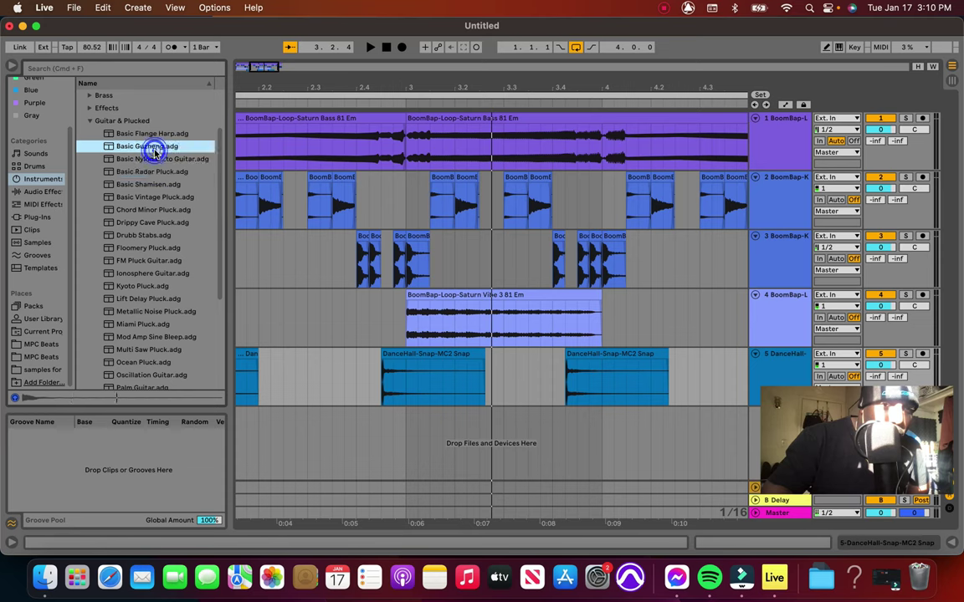
pyautogui.click(154, 136)
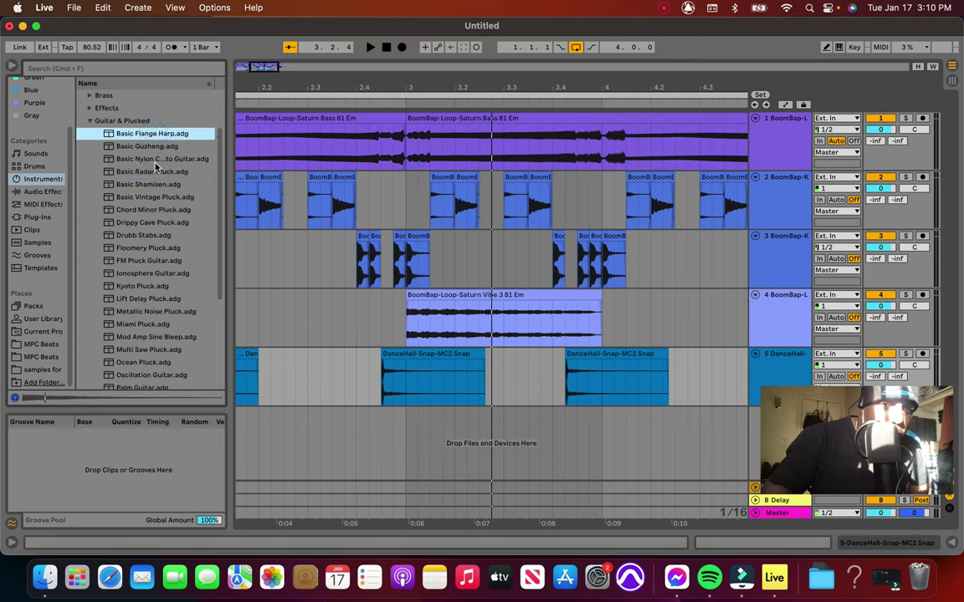
pyautogui.click(156, 162)
# Audition the remaining Guitar & Plucked presets, including Miami Pluck, Multi Saw Pluck, Ocean Pluck, Soft Attention, Subtle Look Pluck and Water Pluck
pyautogui.click(138, 326)
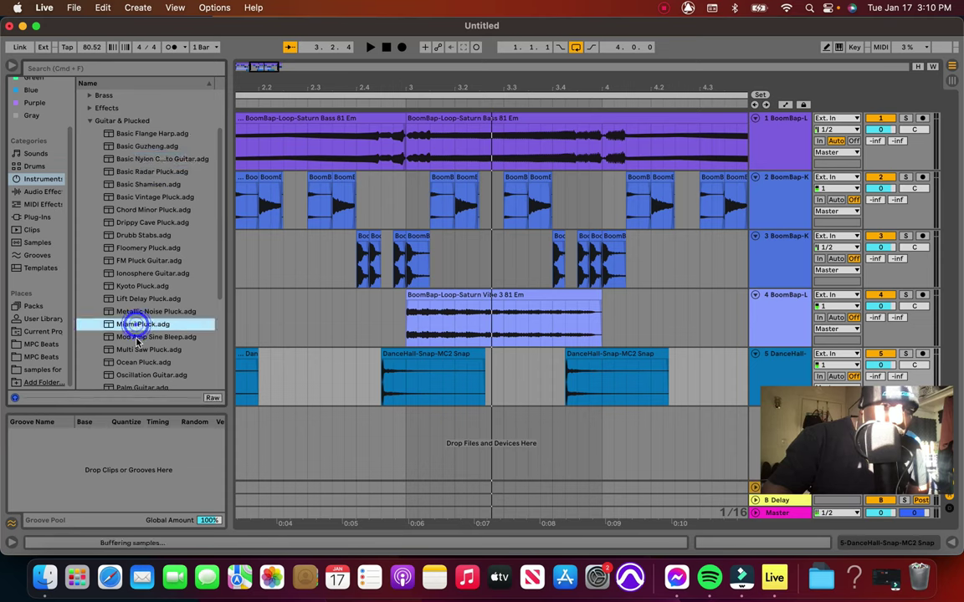
pyautogui.click(137, 349)
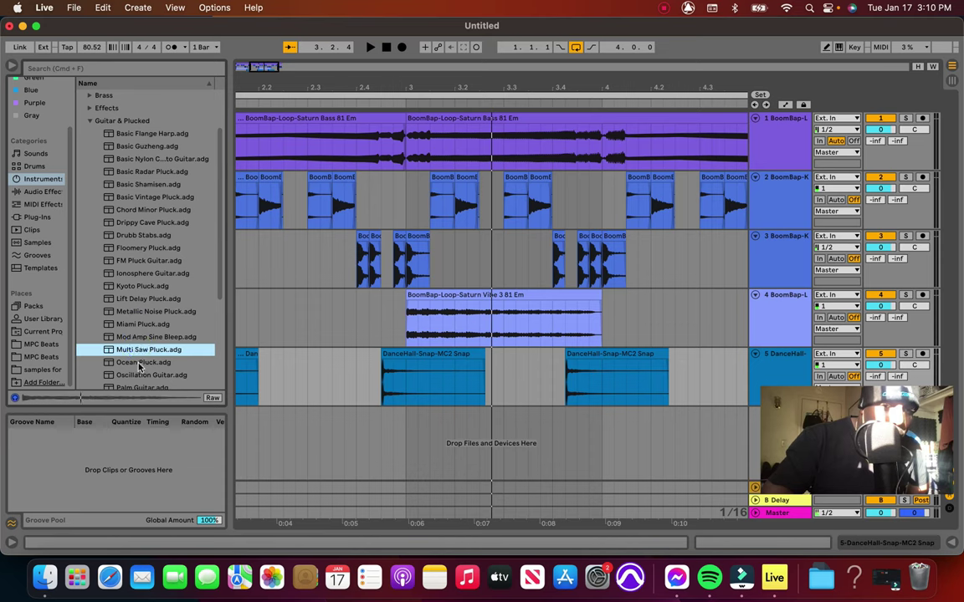
pyautogui.click(140, 365)
pyautogui.scroll(-3, 142, 377)
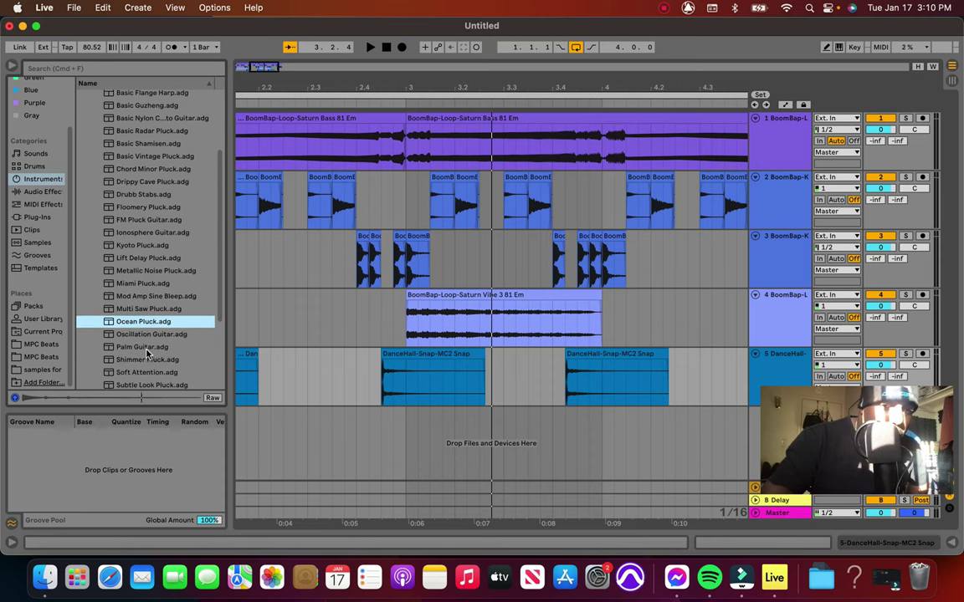
pyautogui.click(142, 346)
pyautogui.click(146, 373)
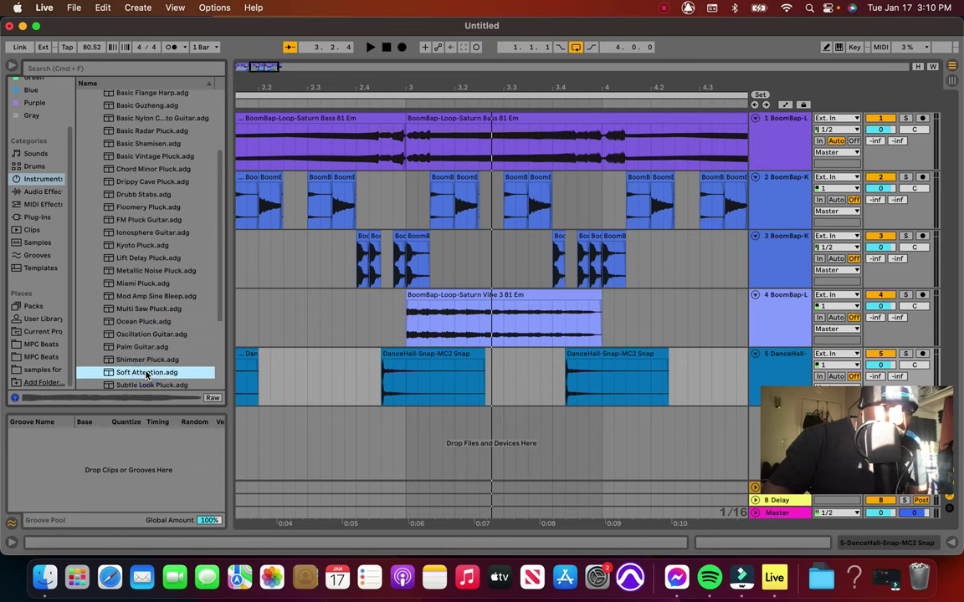
pyautogui.scroll(-5, 145, 355)
pyautogui.click(144, 341)
pyautogui.click(145, 328)
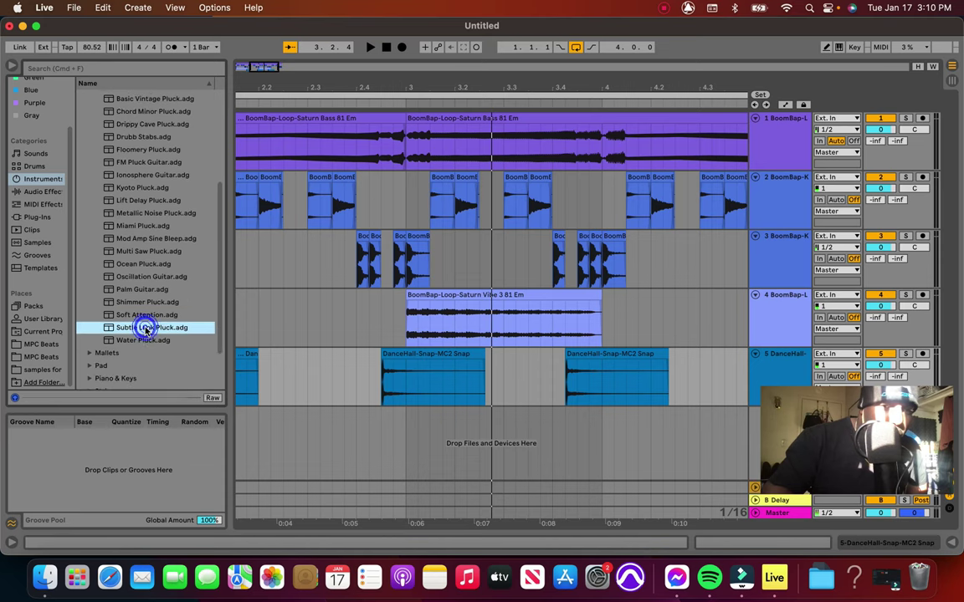
pyautogui.click(144, 340)
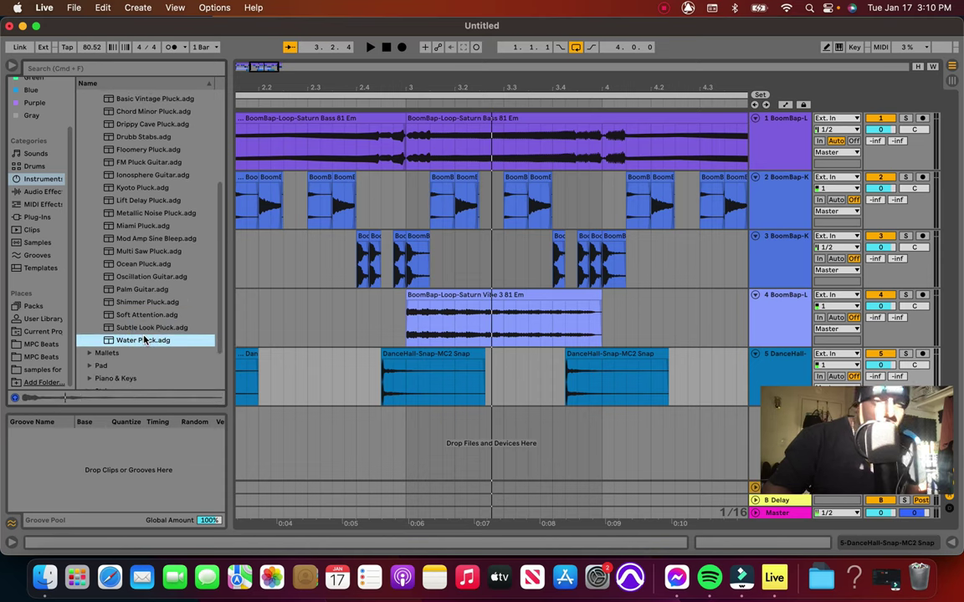
# Try the Water Pluck instrument on a new MIDI track below the snap track, playing along with the beat, and delete that track
pyautogui.moveTo(237, 436); pyautogui.dragTo(236, 427)
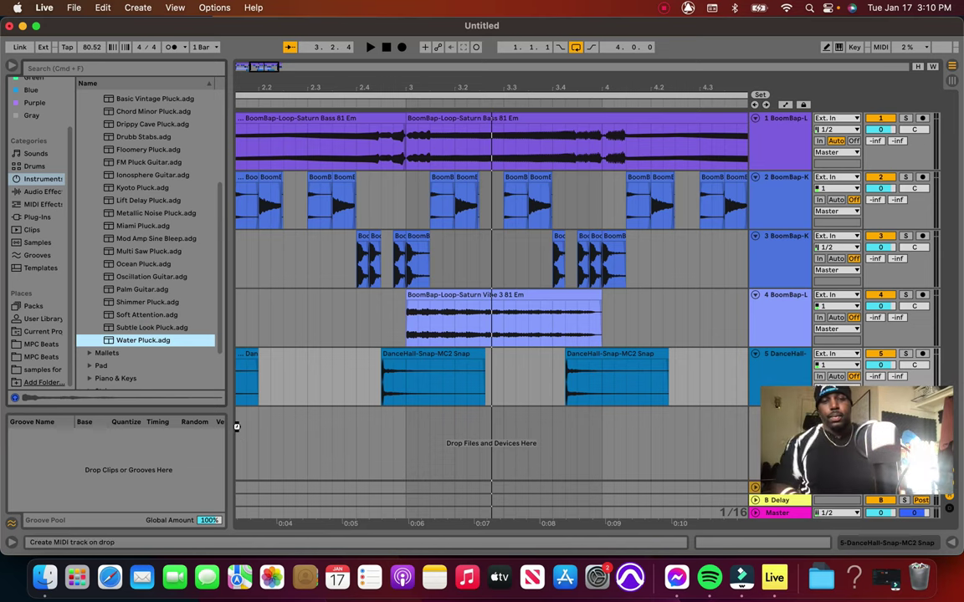
pyautogui.moveTo(238, 430); pyautogui.dragTo(237, 430)
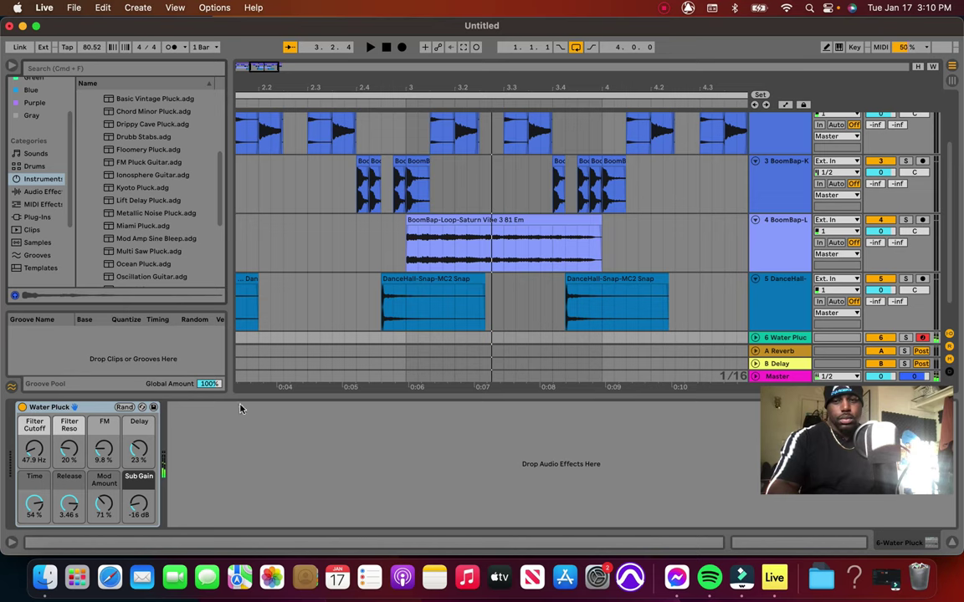
pyautogui.click(756, 338)
pyautogui.press('space')
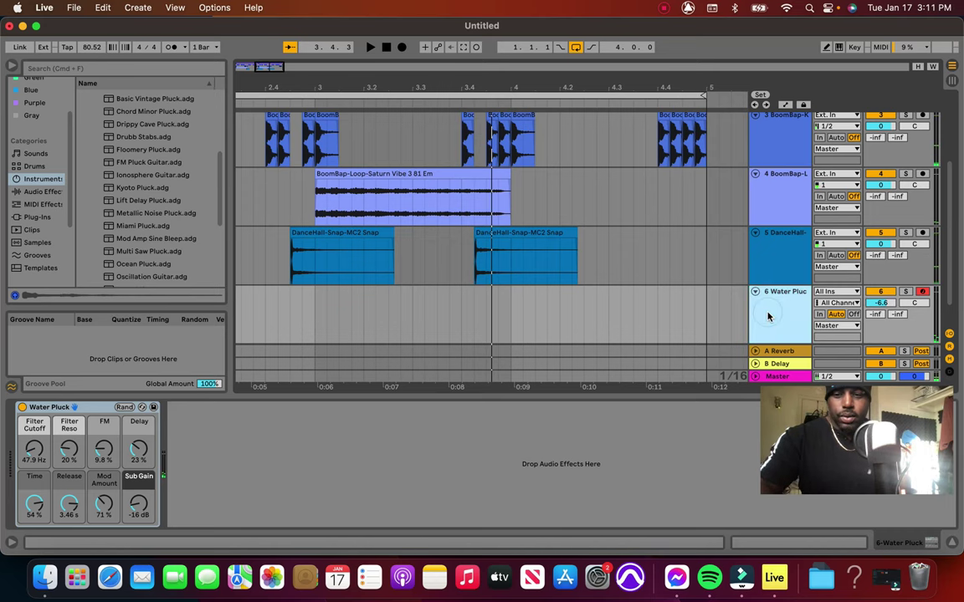
pyautogui.press('Delete')
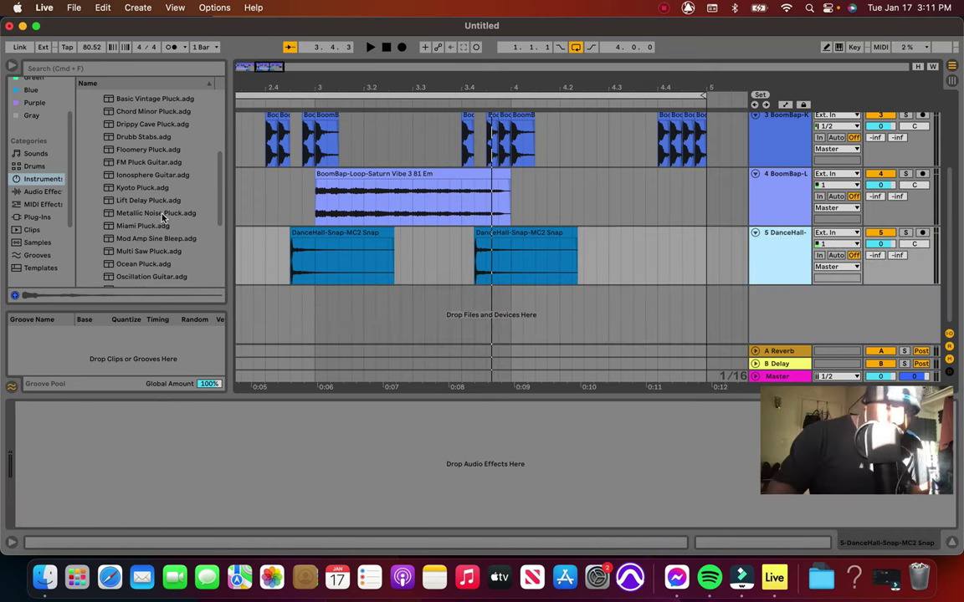
# Play the beat and audition the Piano & Keys presets E-Piano Faceplant, E-Piano Wurli and FM Piano Bright Tines over it
pyautogui.press('space')
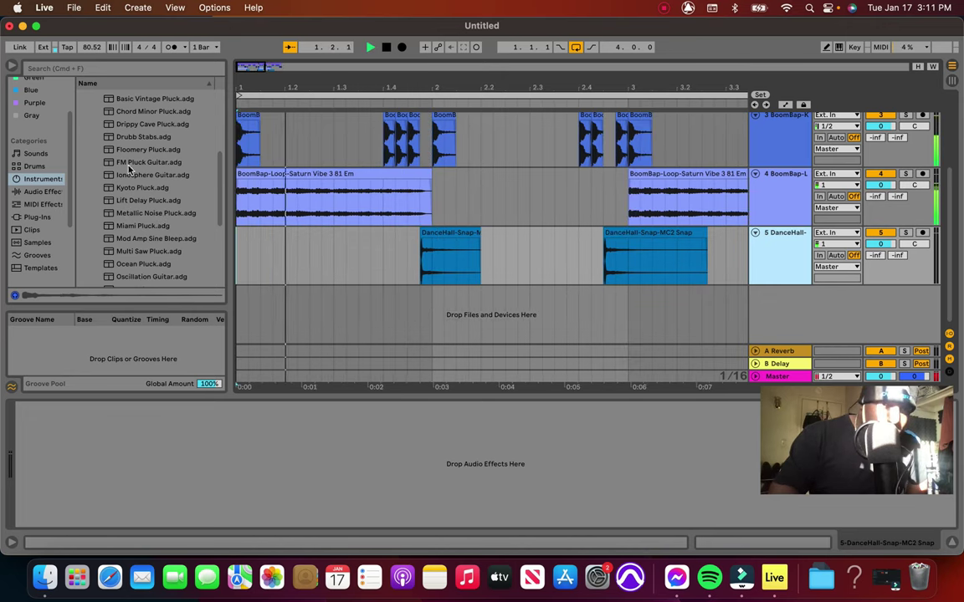
pyautogui.scroll(5, 127, 162)
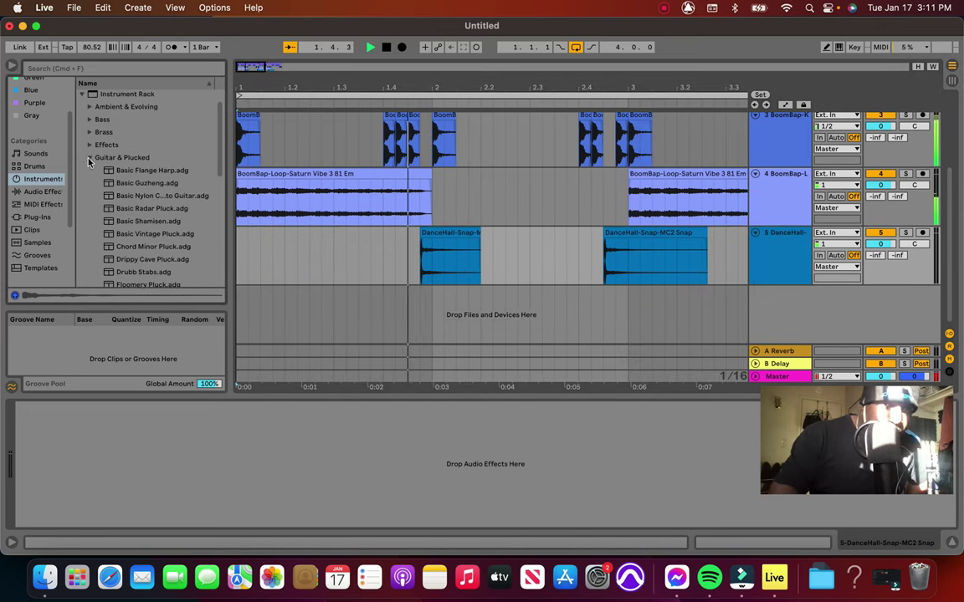
pyautogui.click(89, 158)
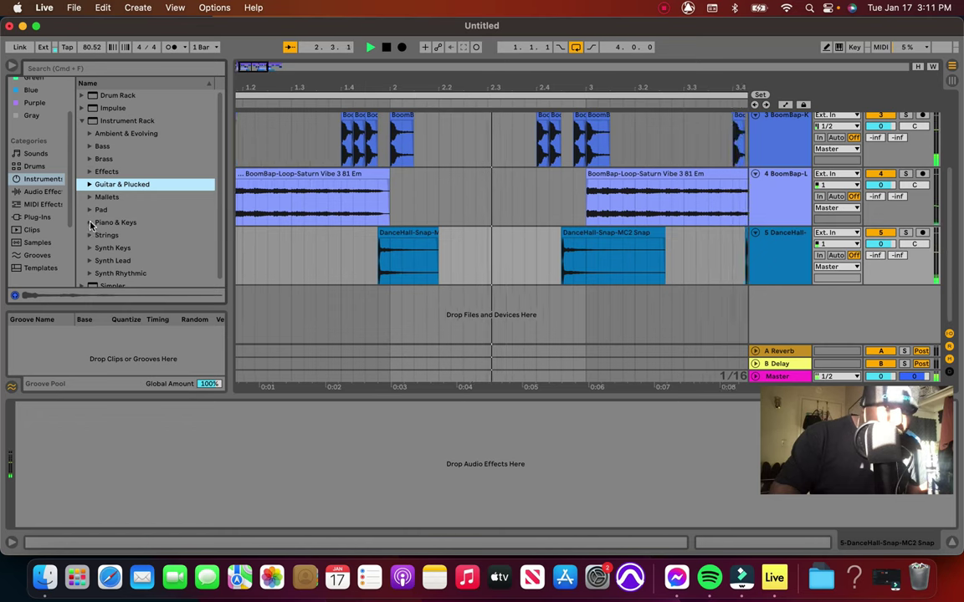
pyautogui.click(91, 223)
pyautogui.scroll(-5, 125, 234)
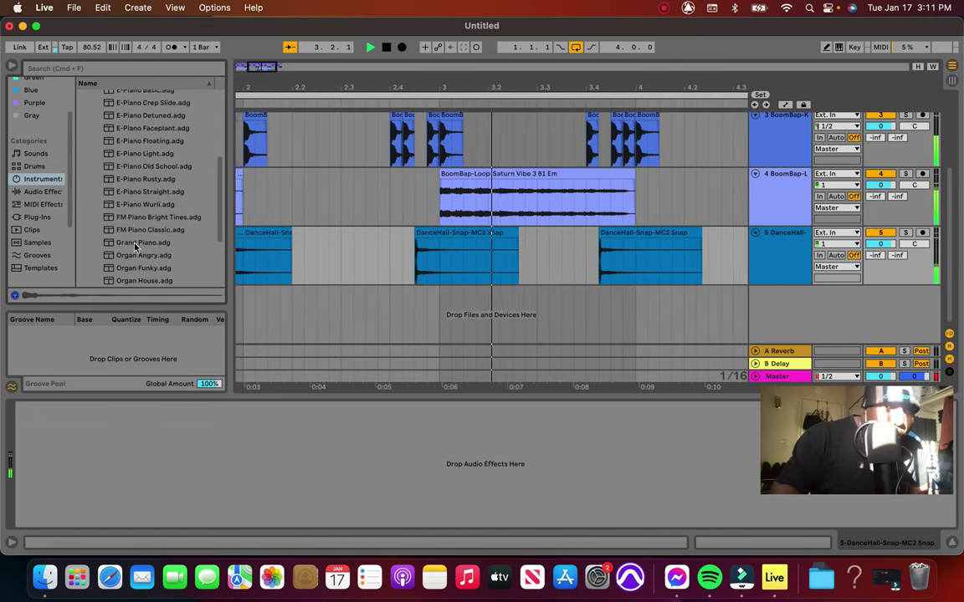
pyautogui.scroll(-2, 134, 246)
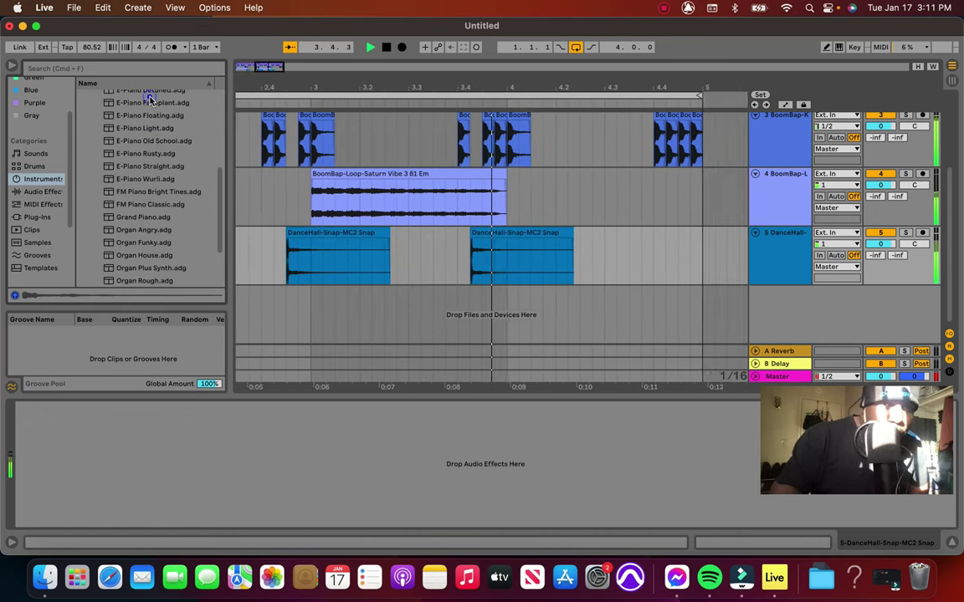
pyautogui.click(152, 101)
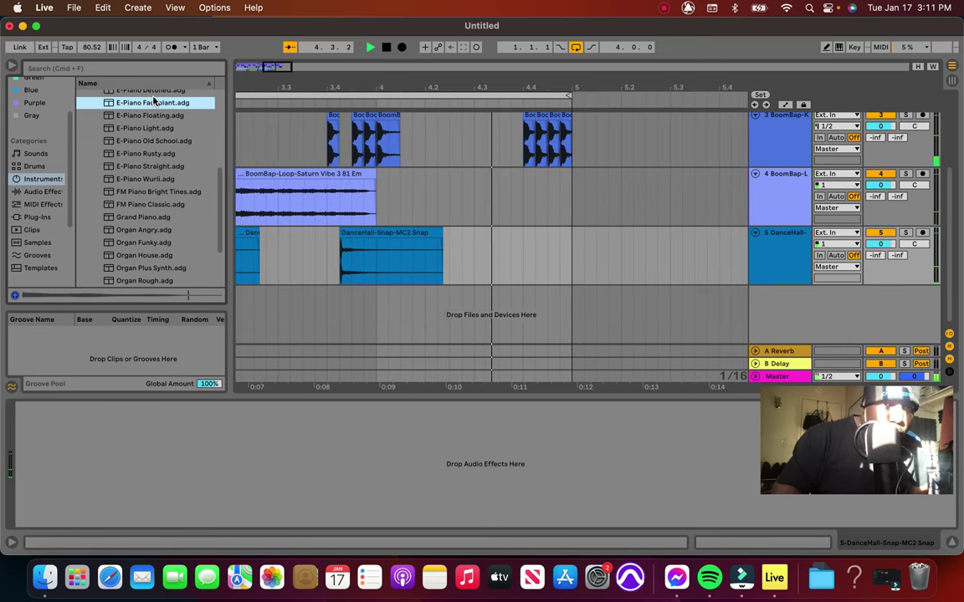
pyautogui.click(148, 179)
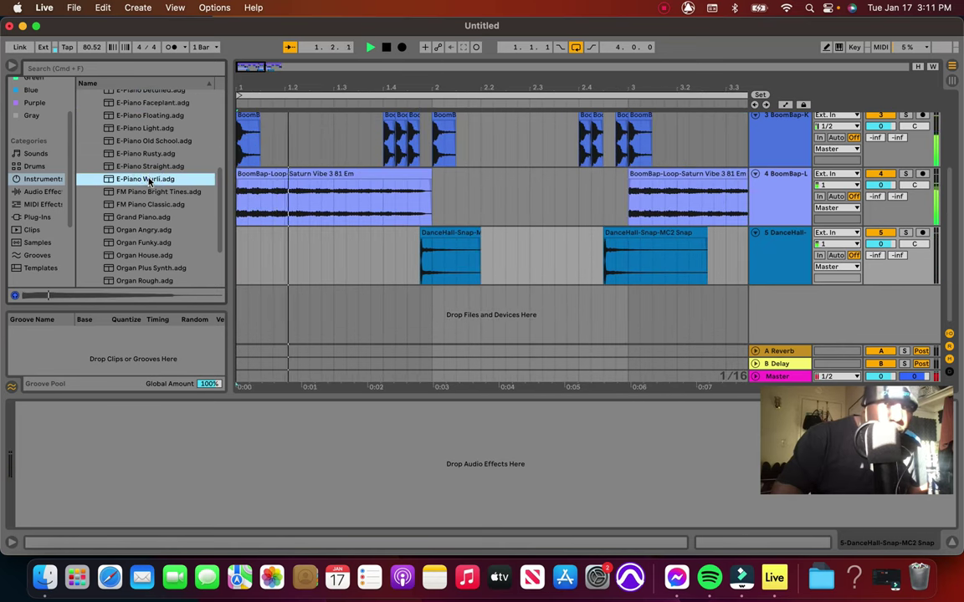
pyautogui.click(143, 192)
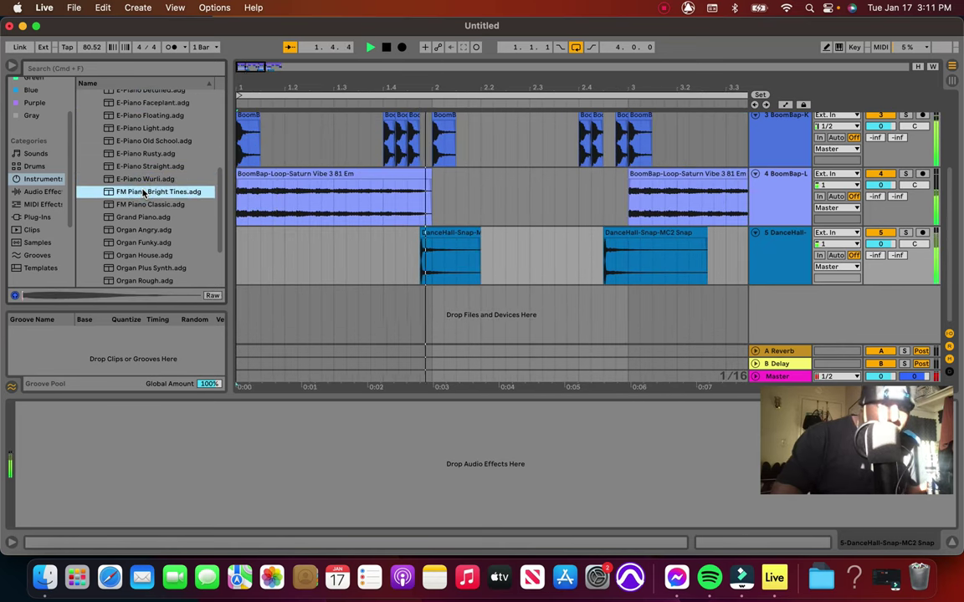
# Load FM Piano Bright Tines onto a new MIDI track below the snaps and record a four-bar part over the loop
pyautogui.moveTo(174, 212); pyautogui.dragTo(259, 308)
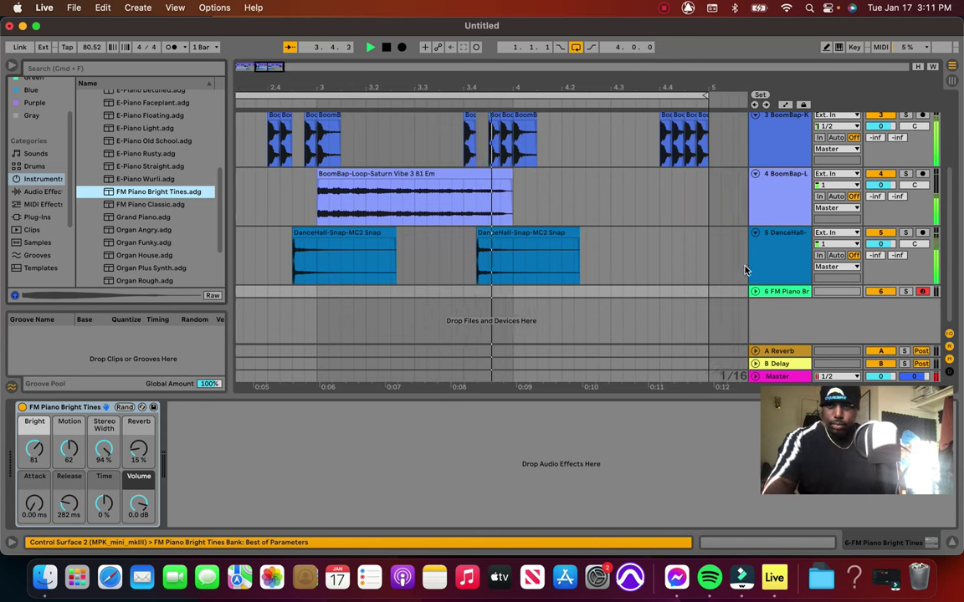
pyautogui.click(754, 291)
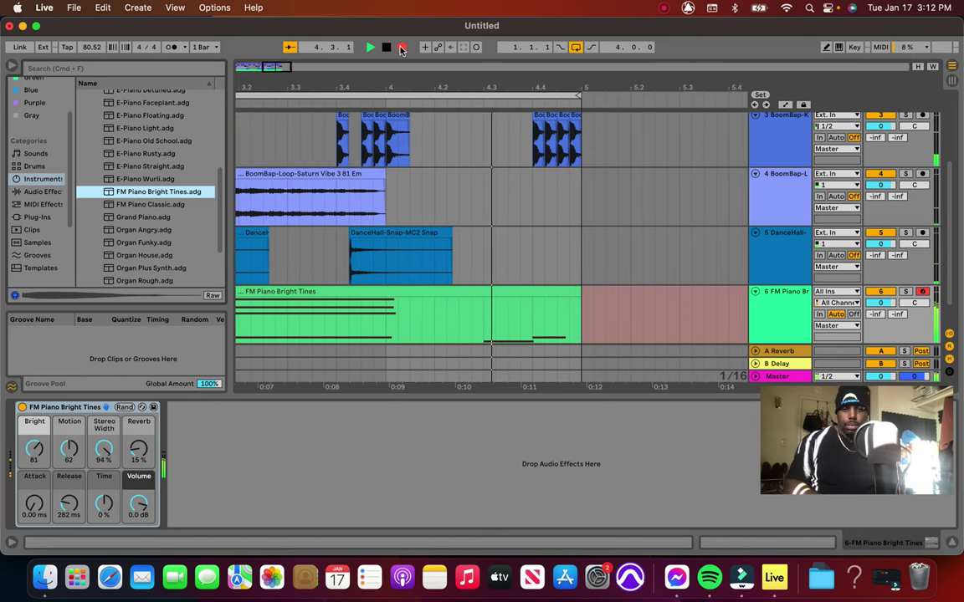
pyautogui.click(400, 47)
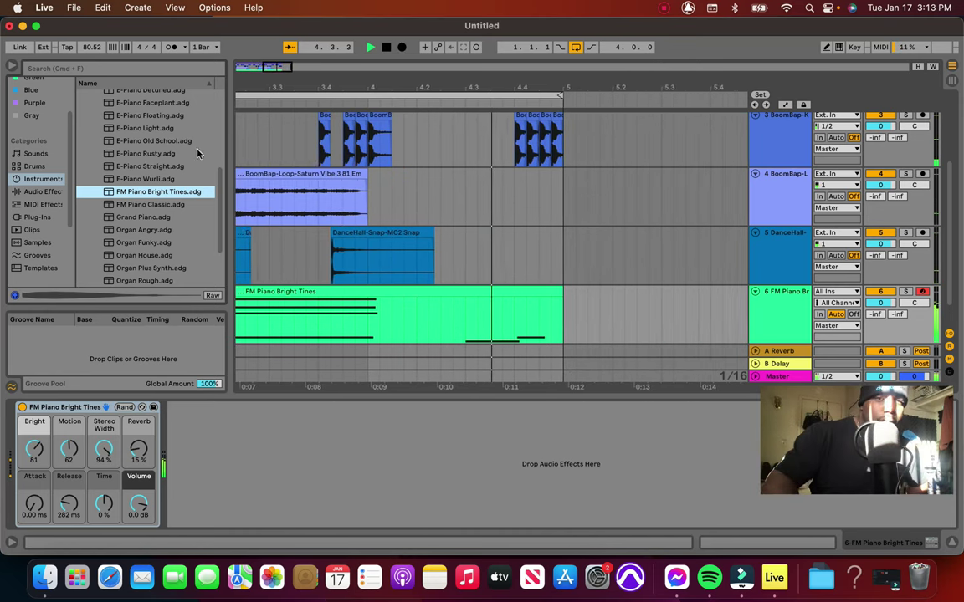
# Open the Synth Lead presets and audition Antenna Lead, Basic Glide Lead, Basic Peak Lead, Badass Lead and Basic Sine Drive Lead over the beat
pyautogui.scroll(6, 158, 154)
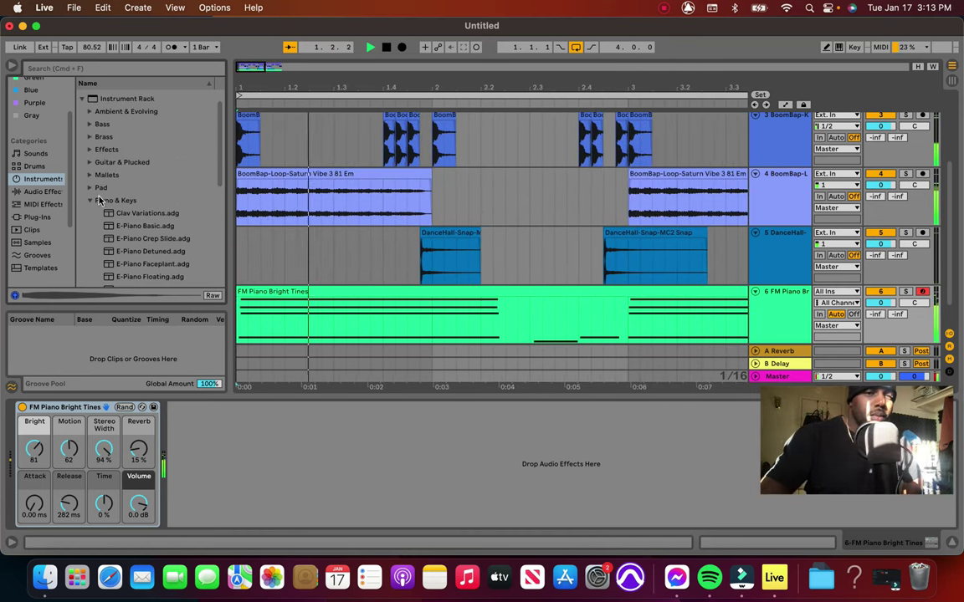
pyautogui.click(90, 202)
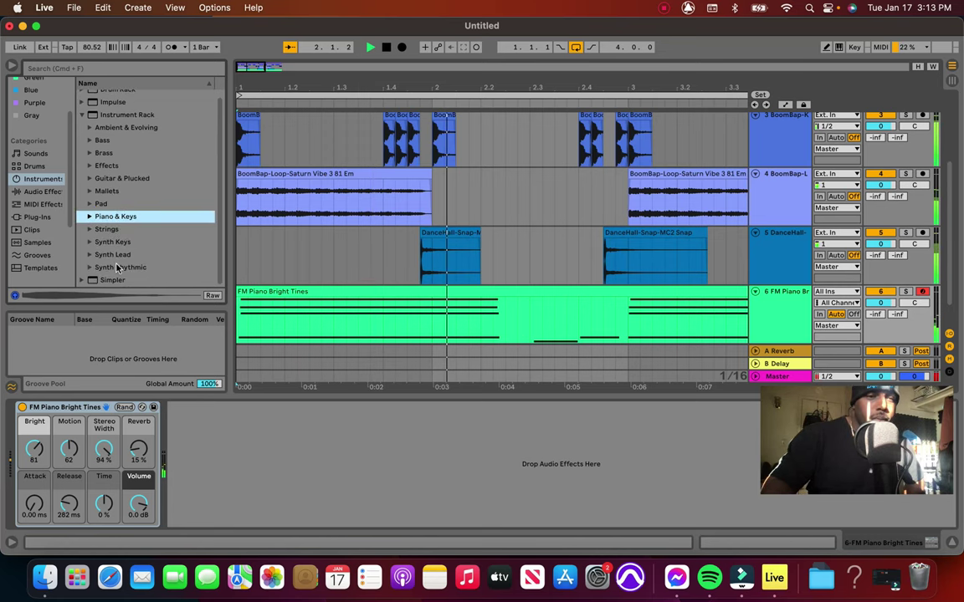
pyautogui.click(91, 255)
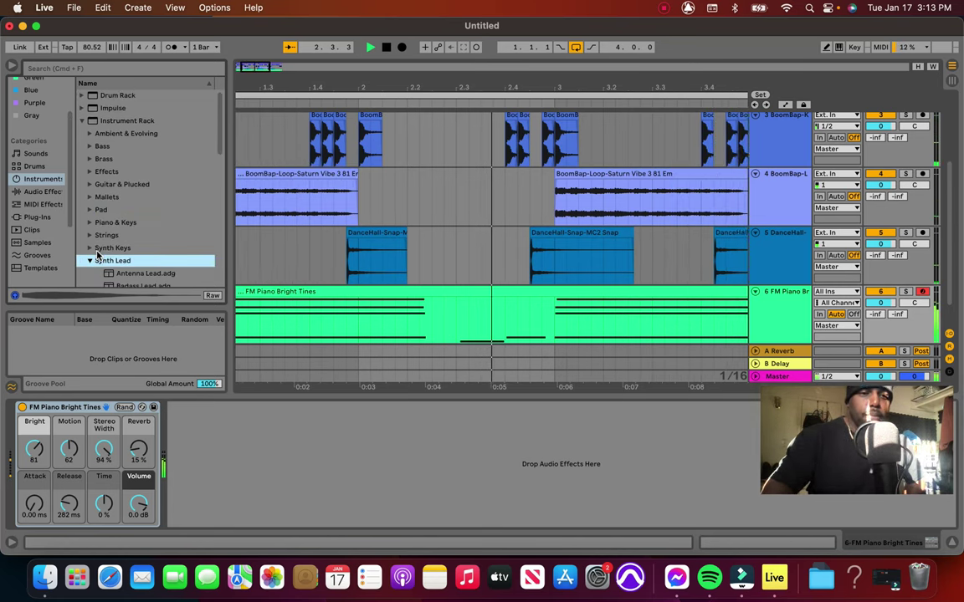
pyautogui.scroll(-5, 98, 255)
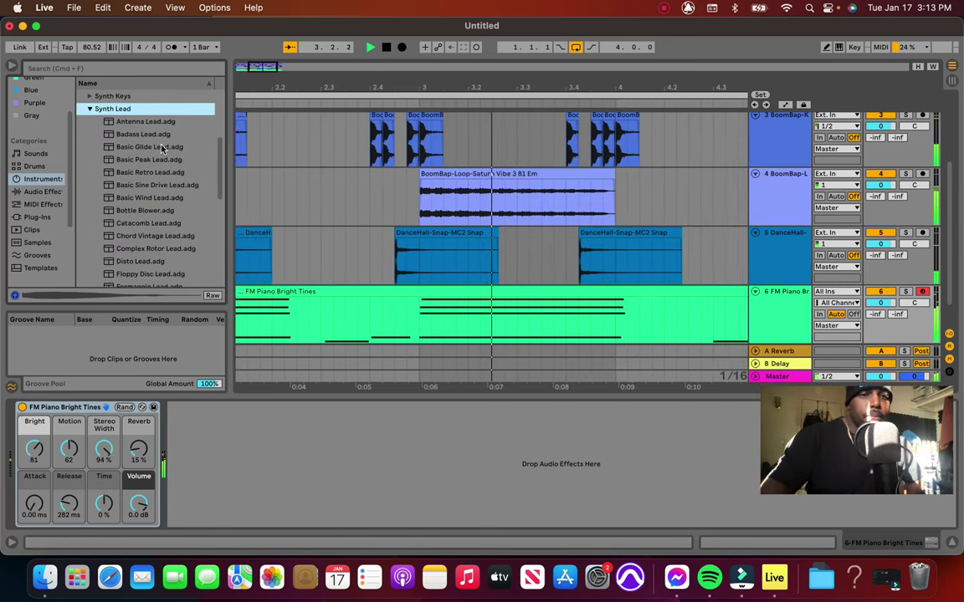
pyautogui.click(155, 122)
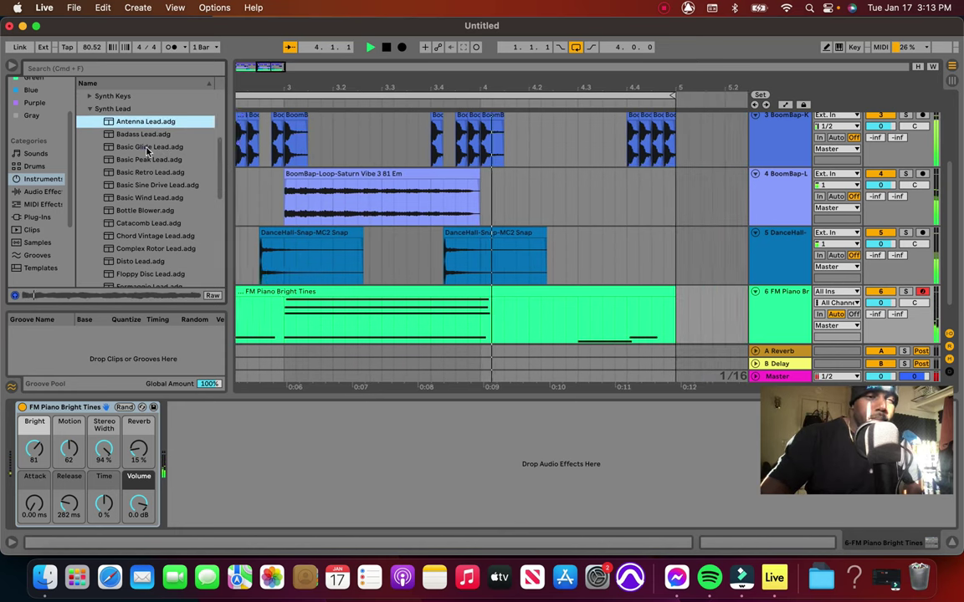
pyautogui.click(146, 146)
pyautogui.click(145, 160)
pyautogui.press('Up')
pyautogui.press('Up')
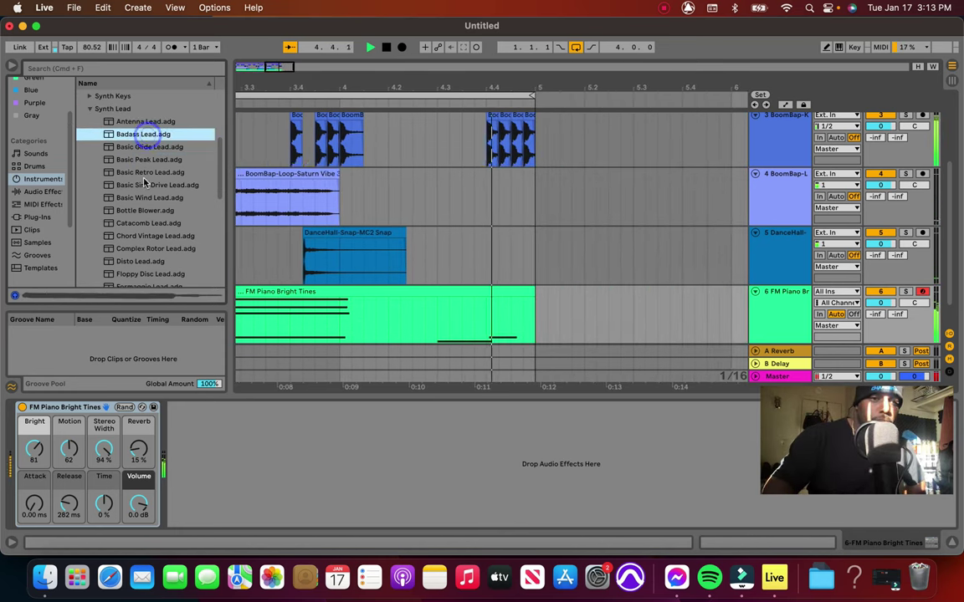
pyautogui.click(144, 185)
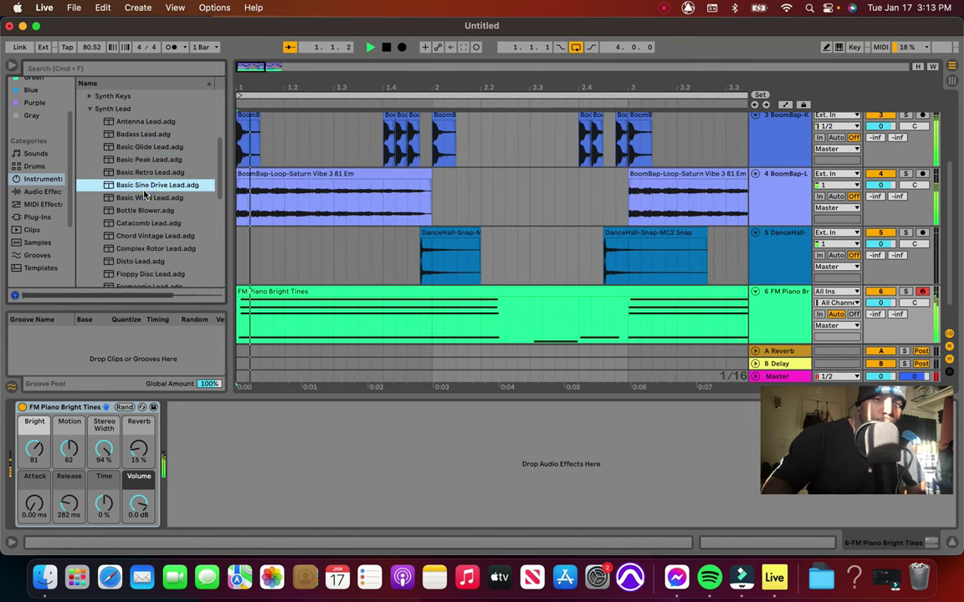
# Audition the Synth Lead presets Chord Vintage Lead, Complex Rotor Lead, Disto Lead, Floppy Disc Lead and Itchy Lead over the beat
pyautogui.click(145, 236)
pyautogui.click(144, 248)
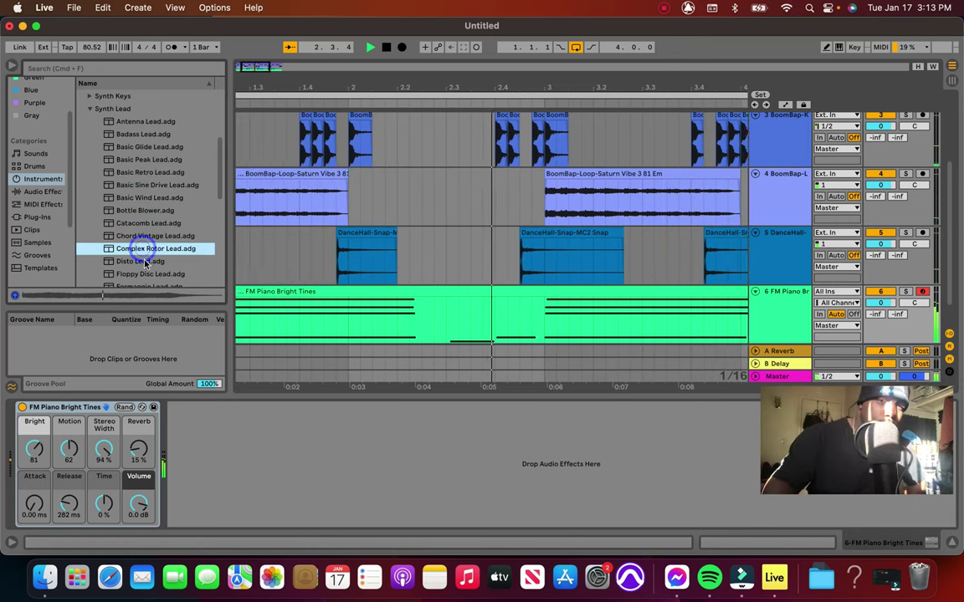
pyautogui.click(145, 263)
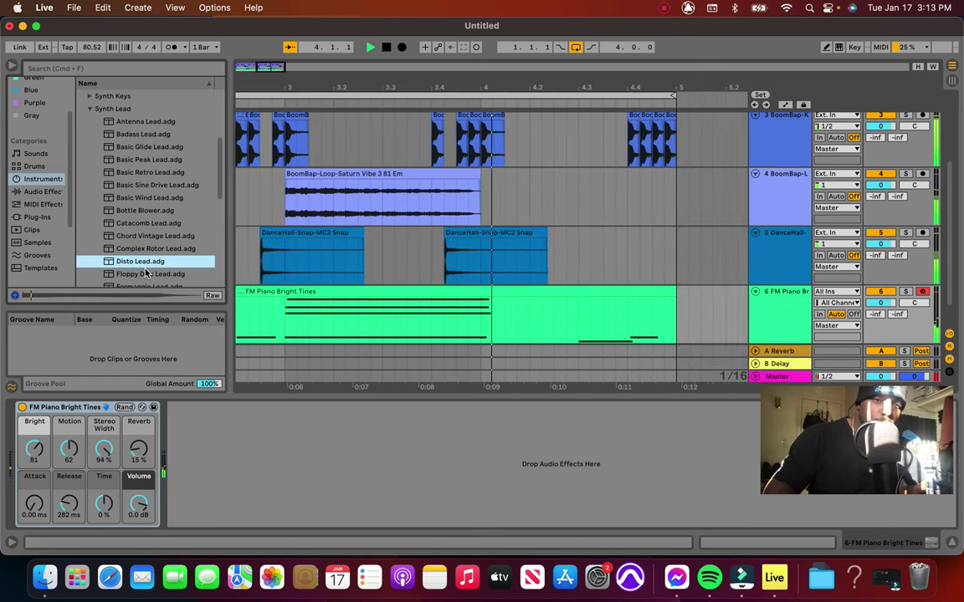
pyautogui.click(144, 276)
pyautogui.scroll(-2, 144, 268)
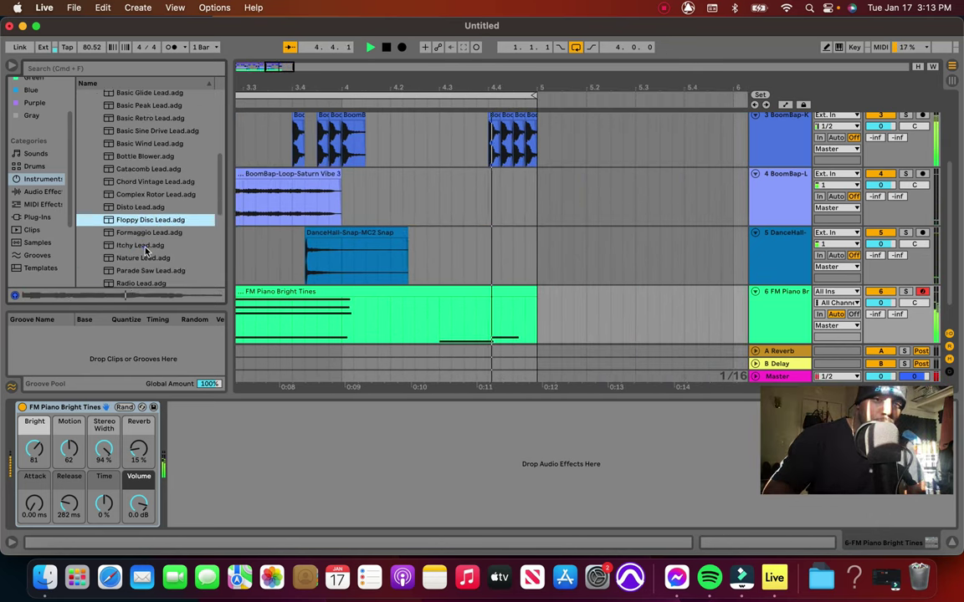
pyautogui.click(145, 246)
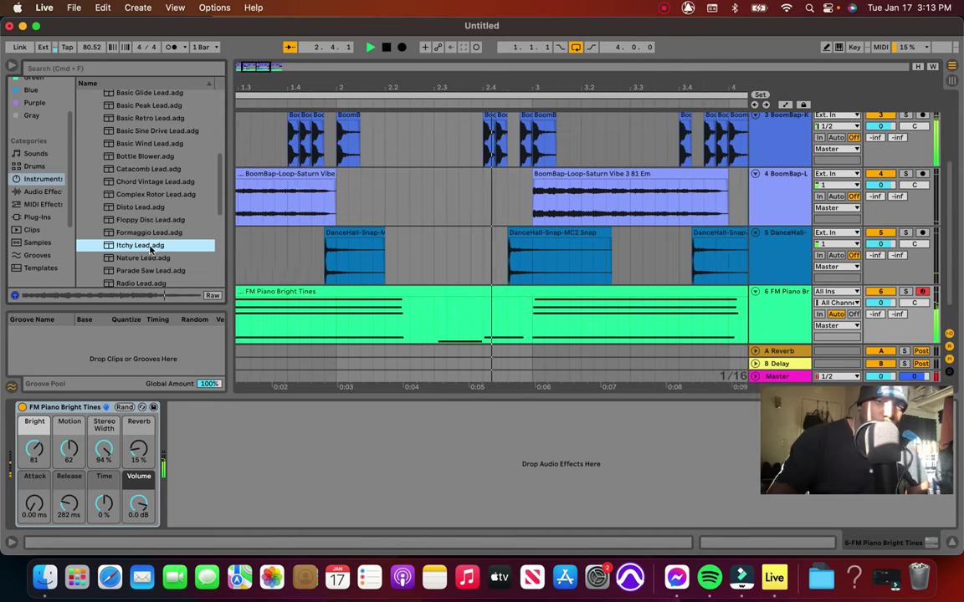
# Load Itchy Lead onto a new MIDI track below the FM piano and record a four-bar lead part over the loop
pyautogui.moveTo(149, 246); pyautogui.dragTo(239, 343)
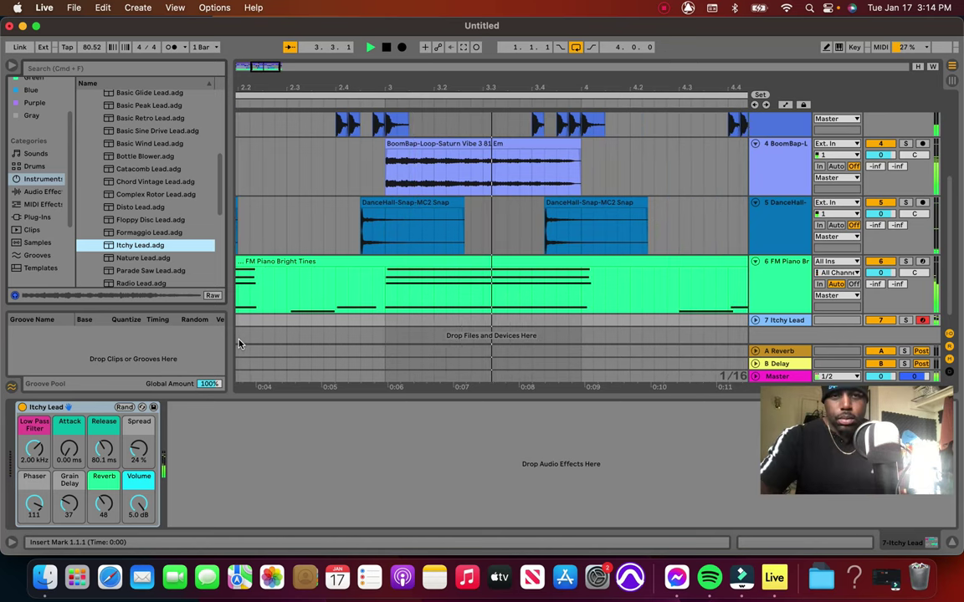
pyautogui.click(402, 48)
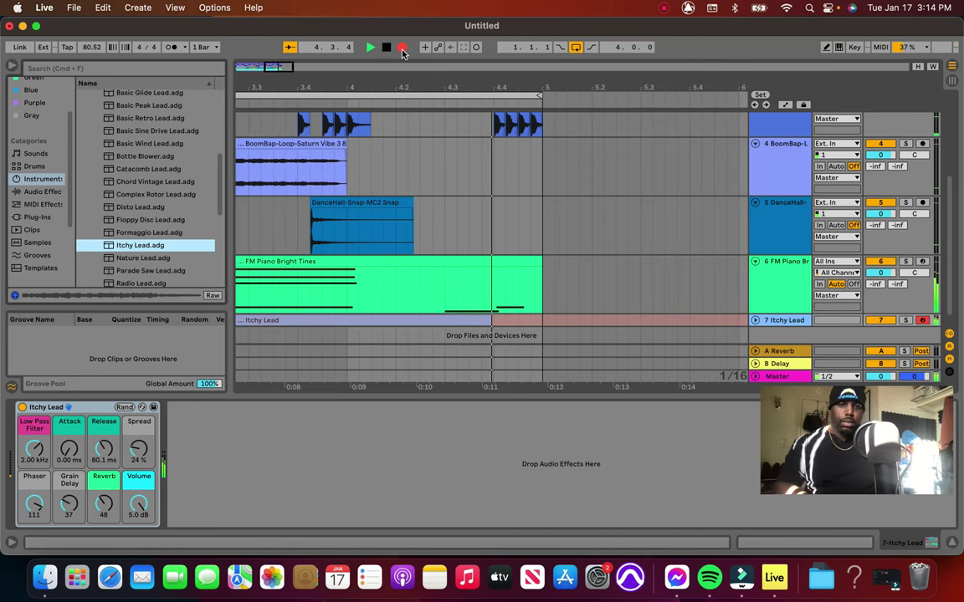
pyautogui.press('space')
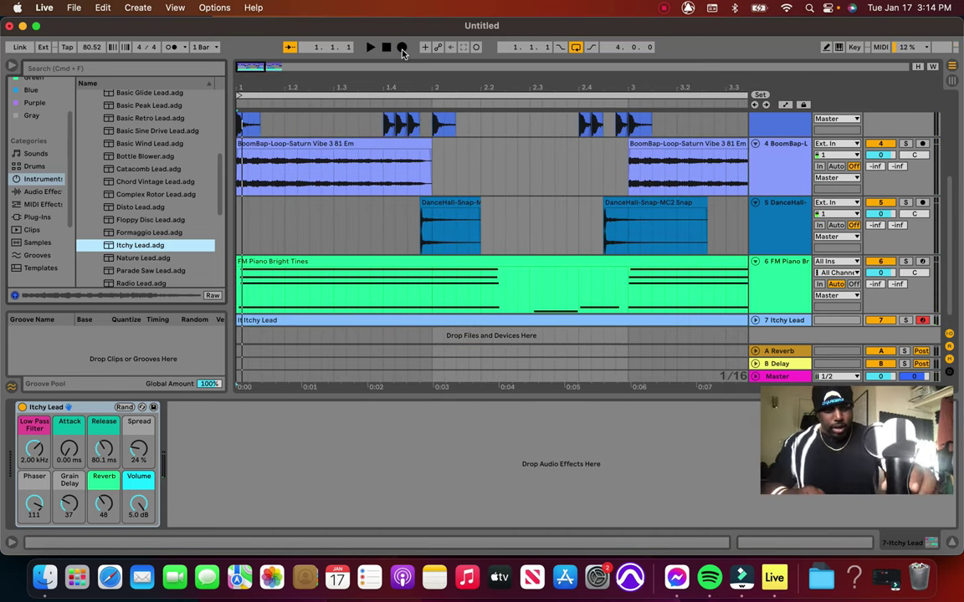
pyautogui.press('space')
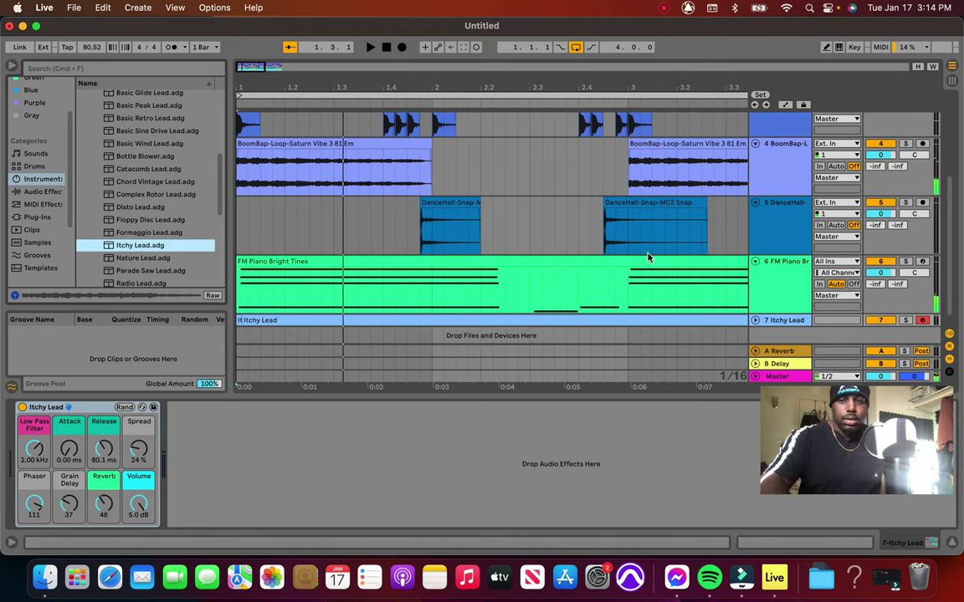
# Unfold the Itchy Lead track and tidy its recording into one clip with the first note starting on bar 1
pyautogui.click(755, 319)
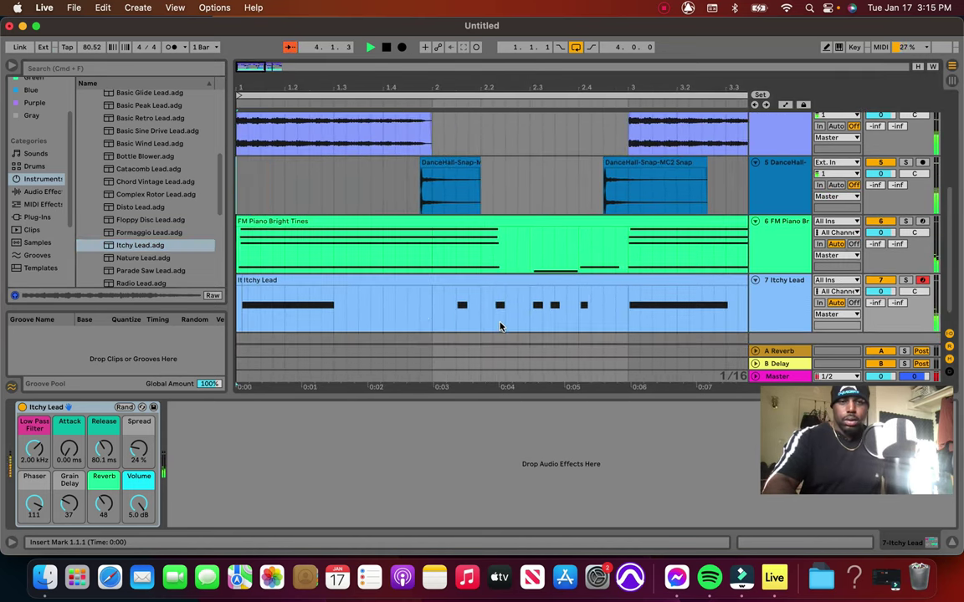
pyautogui.click(262, 285)
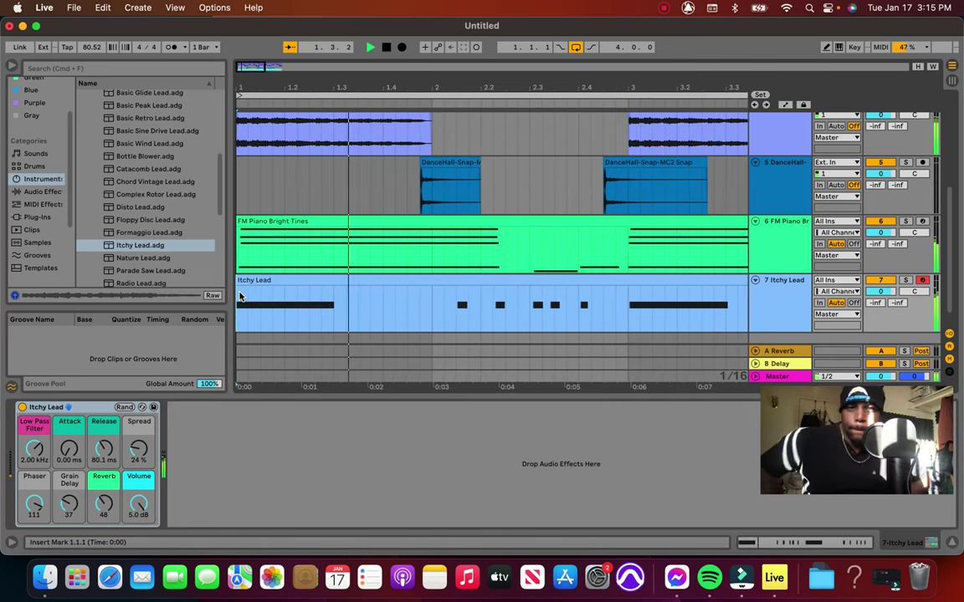
# Play the complete four-bar loop with the piano and lead parts, and stop playback
pyautogui.press('space')
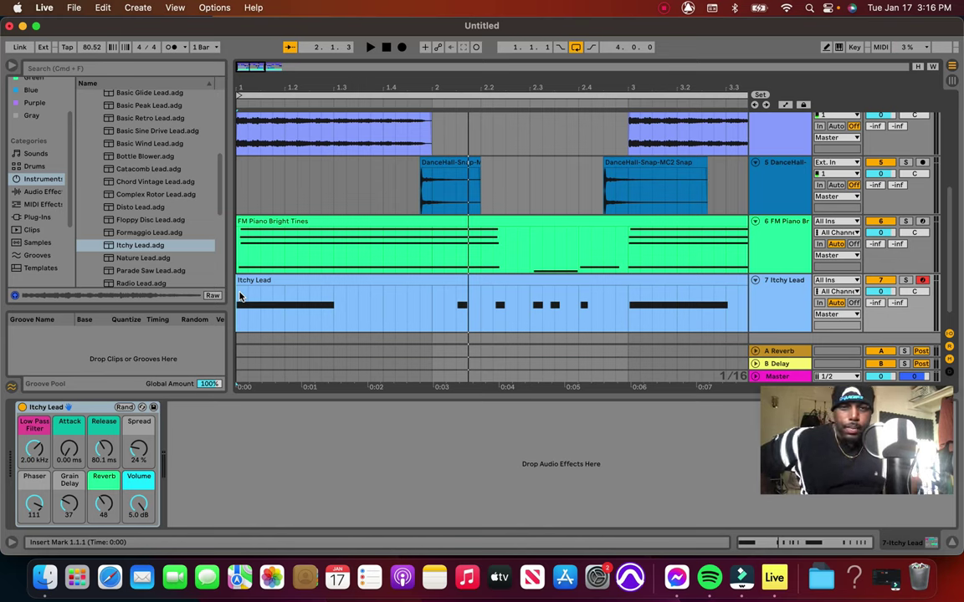
pyautogui.press('space')
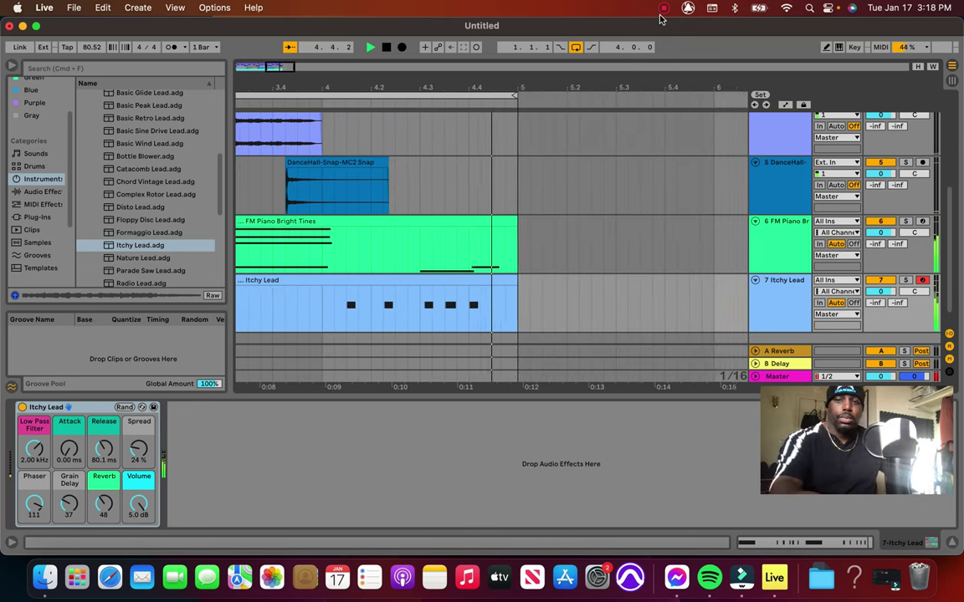
pyautogui.press('space')
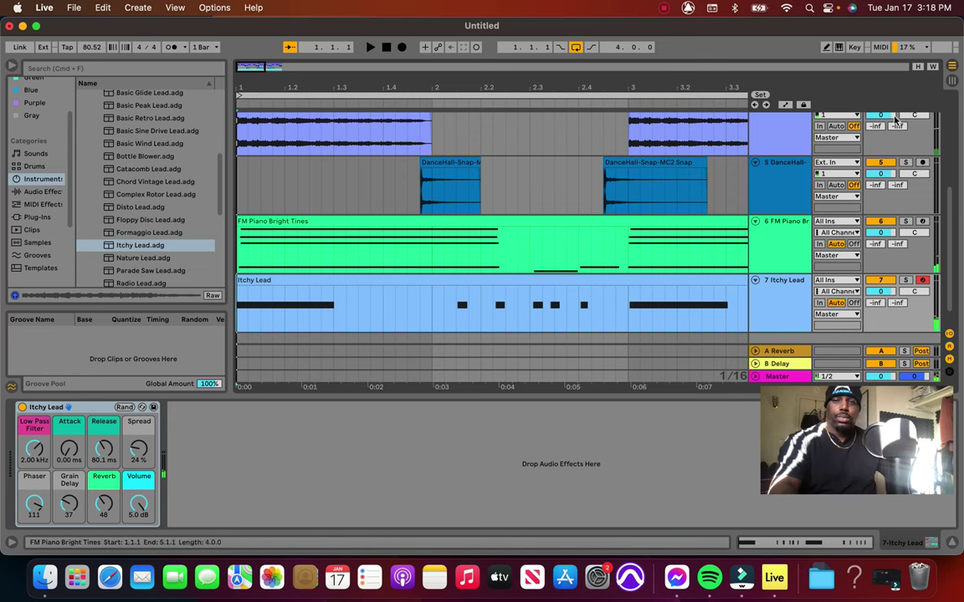
# Look over all the tracks and hide the device view to enlarge the arrangement
pyautogui.scroll(6, 894, 115)
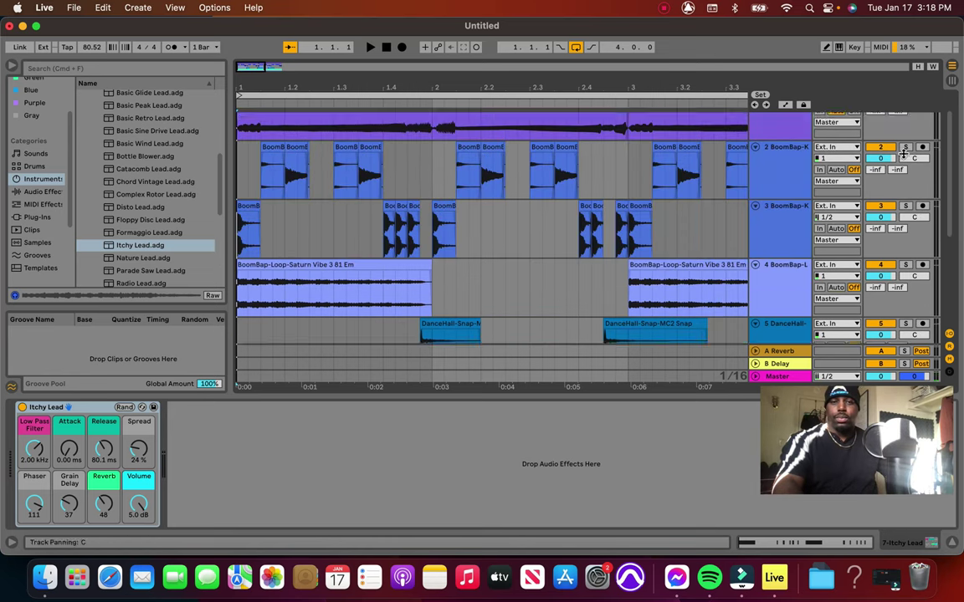
pyautogui.scroll(-6, 800, 282)
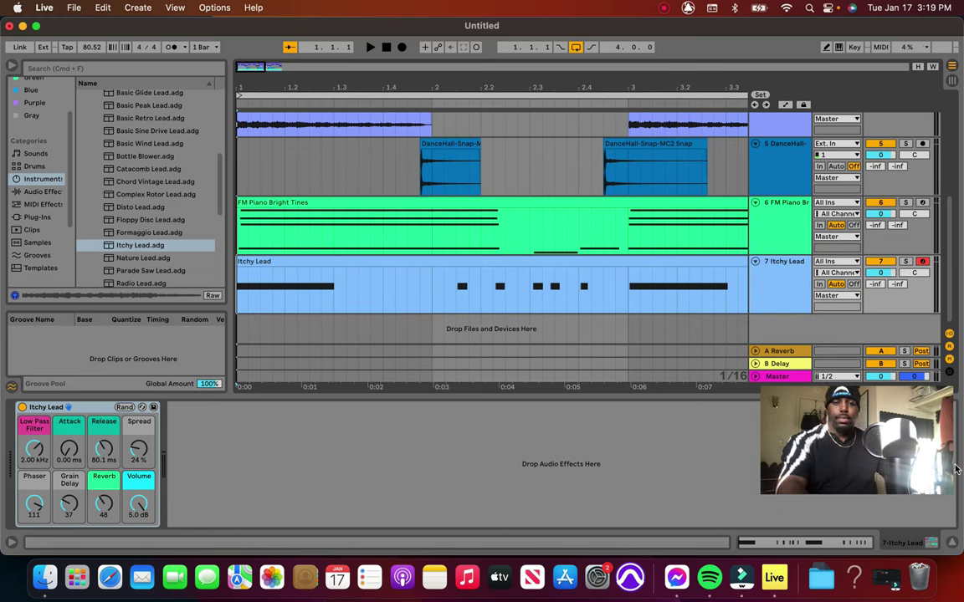
pyautogui.click(953, 544)
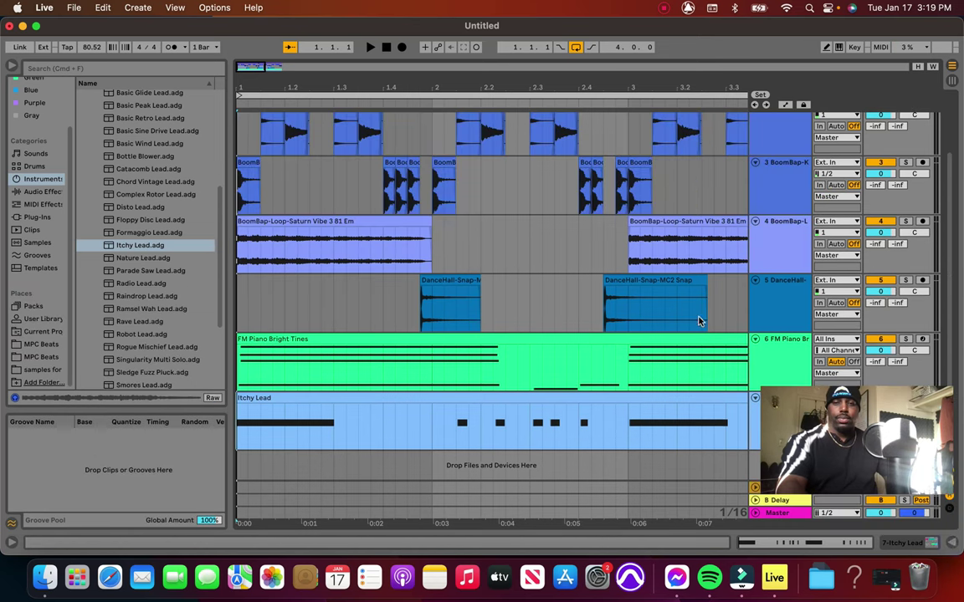
pyautogui.click(662, 9)
pyautogui.click(662, 9)
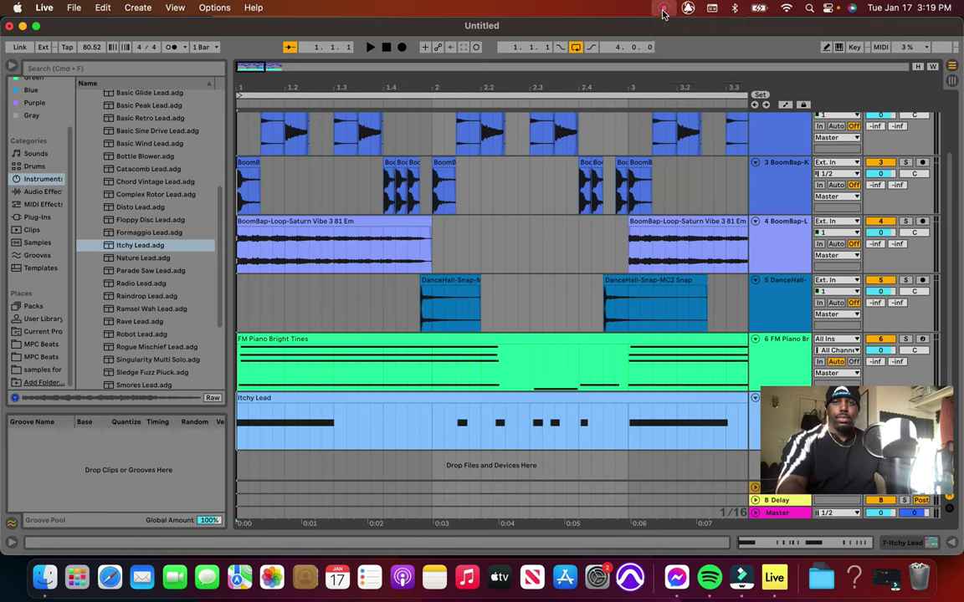
pyautogui.click(663, 10)
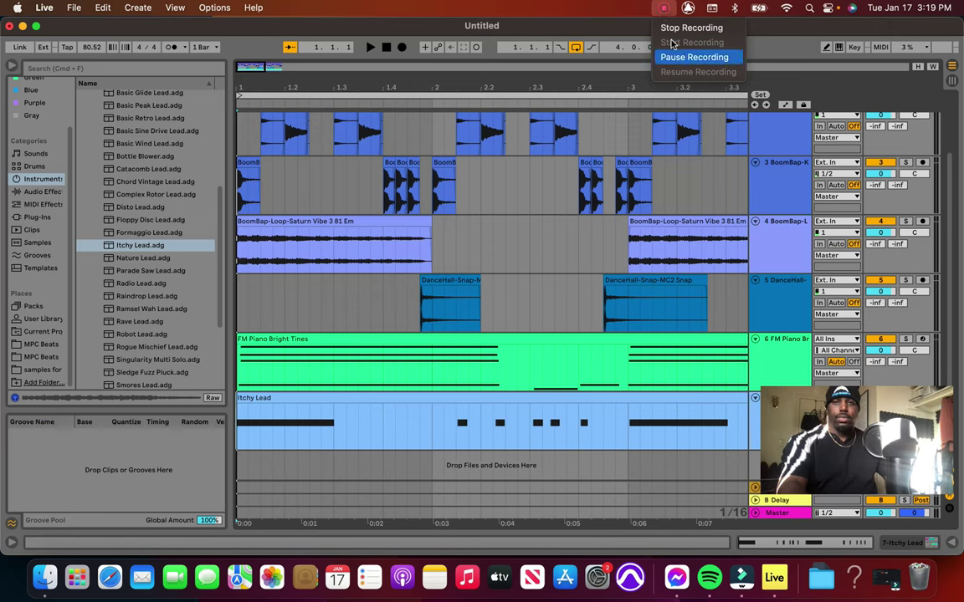